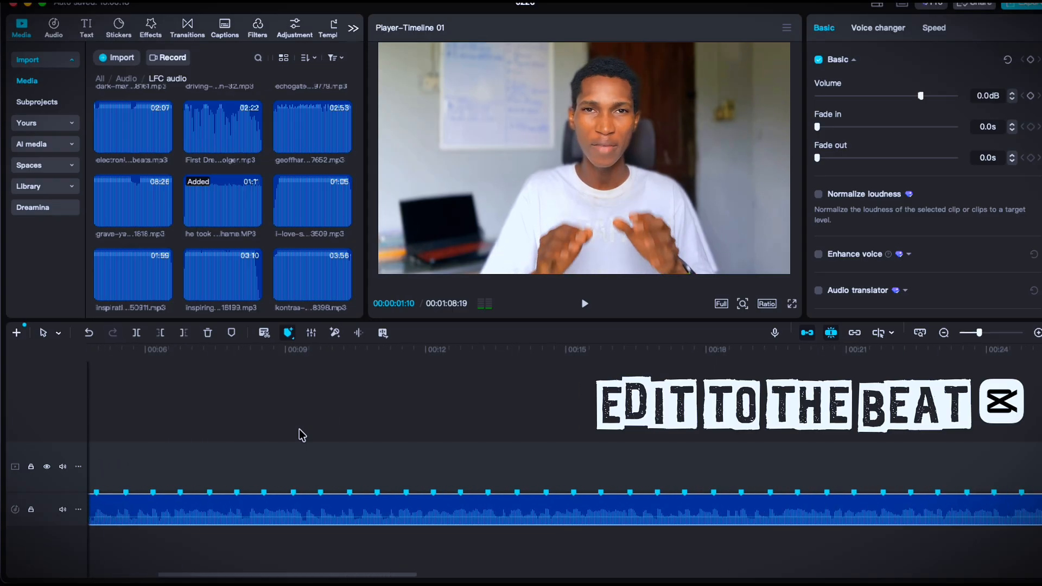
scroll(302, 435, right, 8)
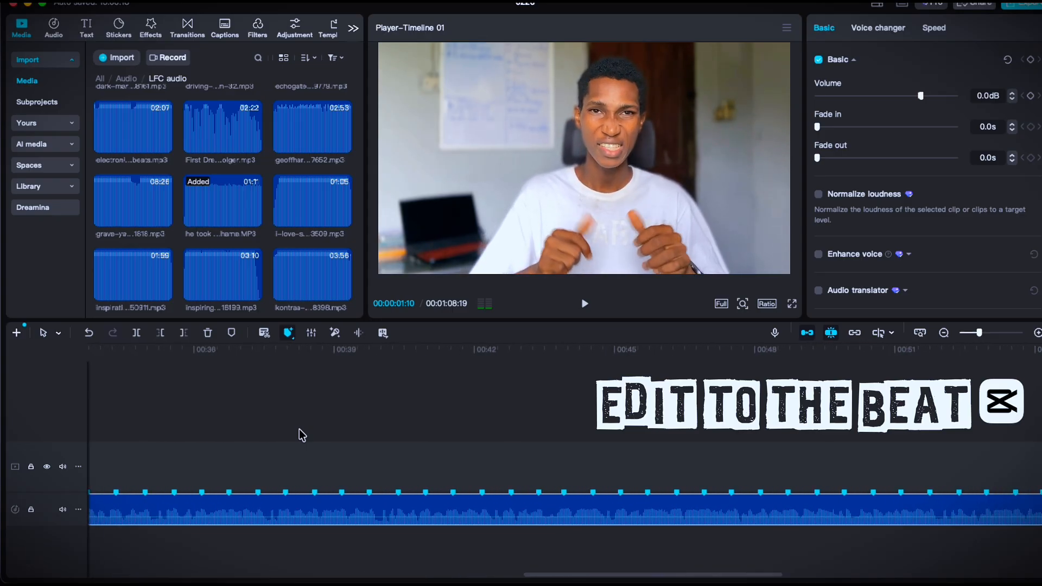
scroll(302, 435, left, 18)
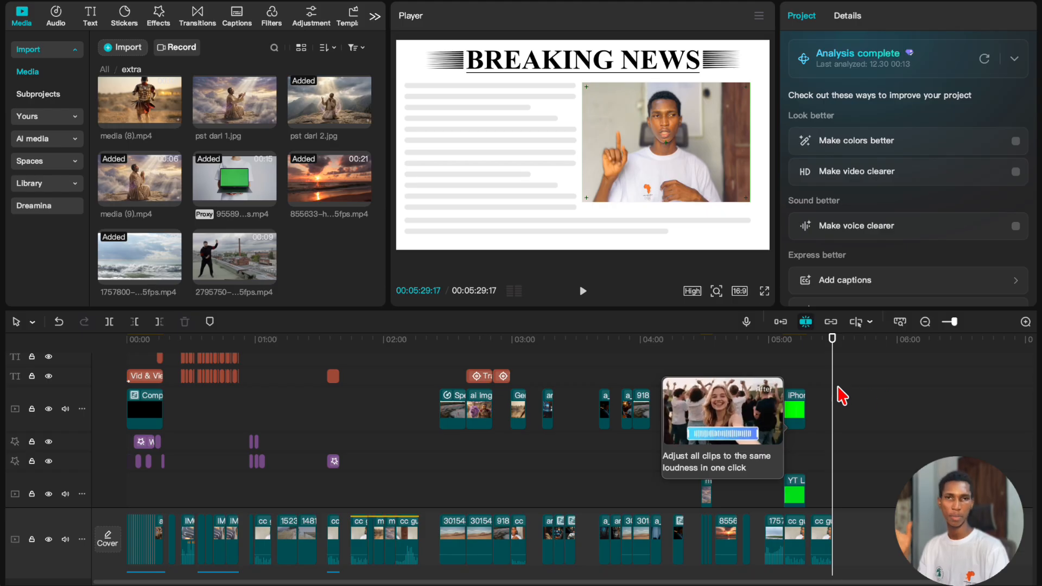
Scrub back from the end of the timeline through the earlier sections and briefly play the captioned part near 00:47.
click(823, 369)
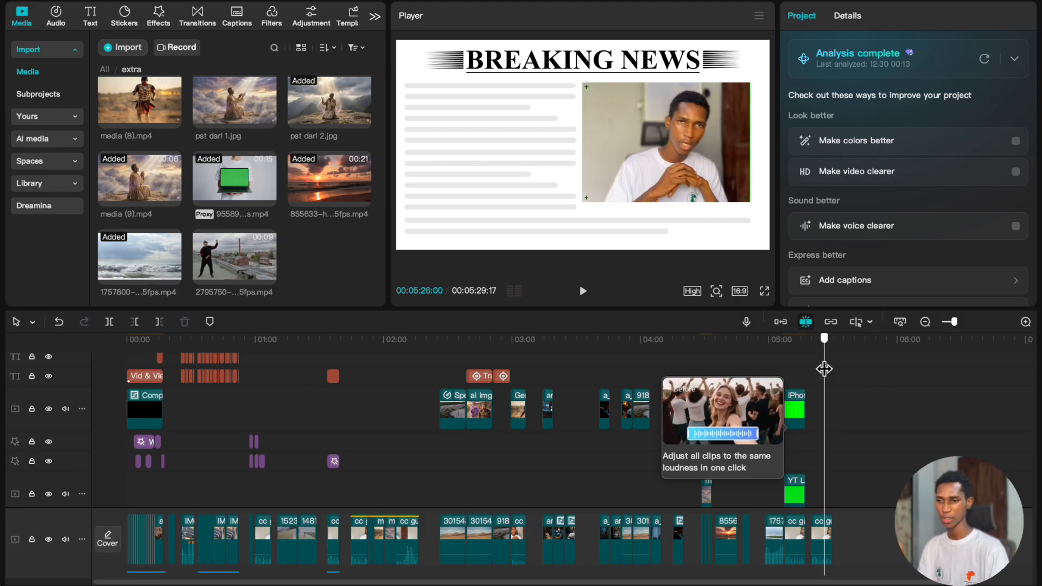
drag(824, 369, 621, 365)
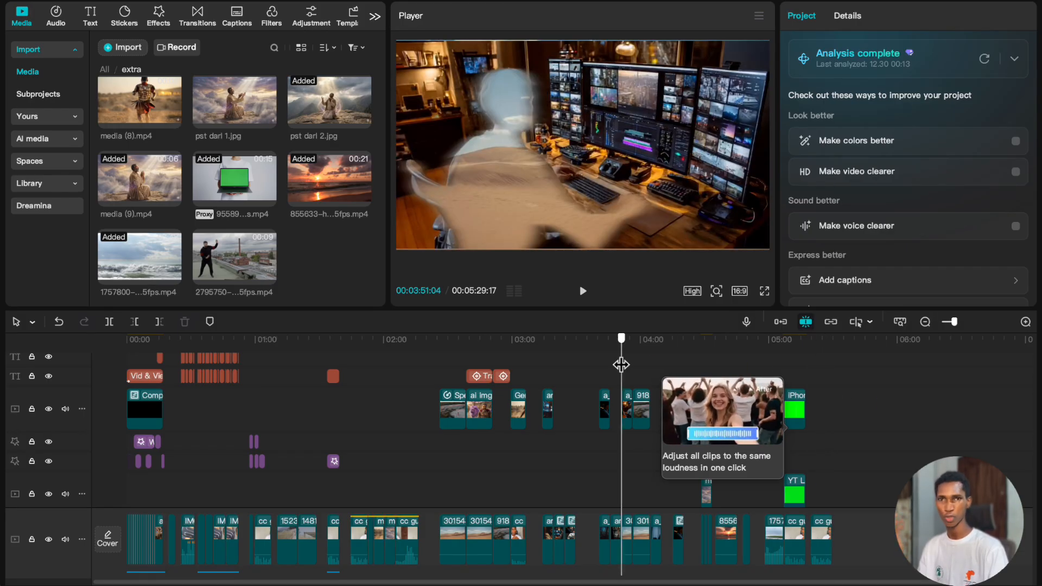
click(467, 355)
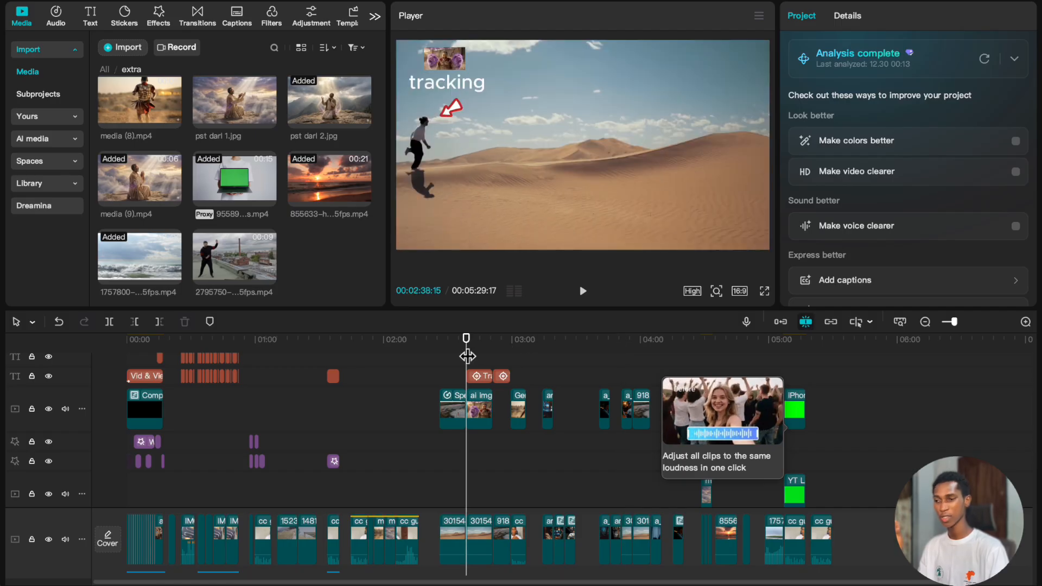
click(395, 361)
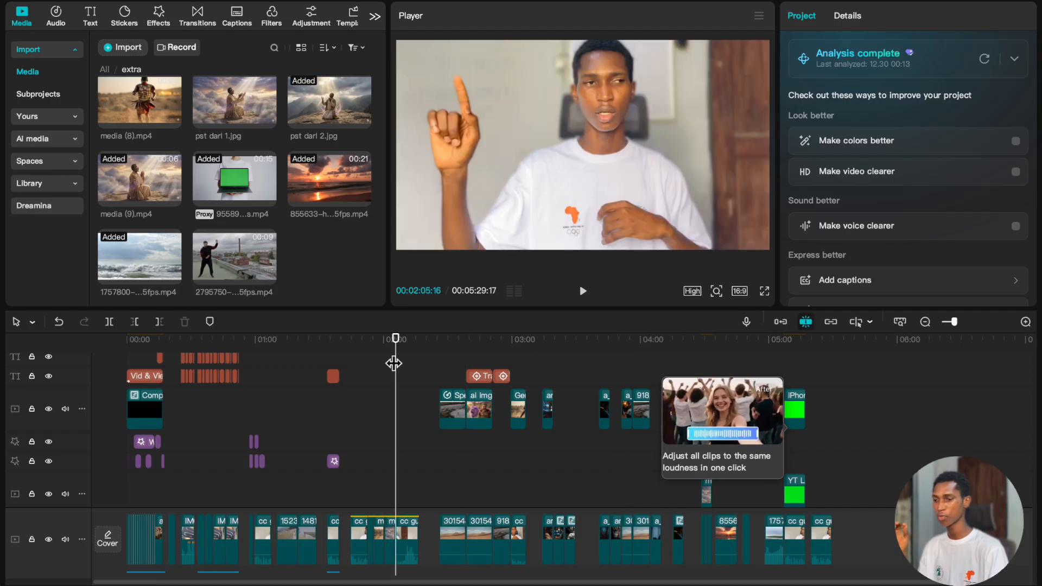
click(303, 370)
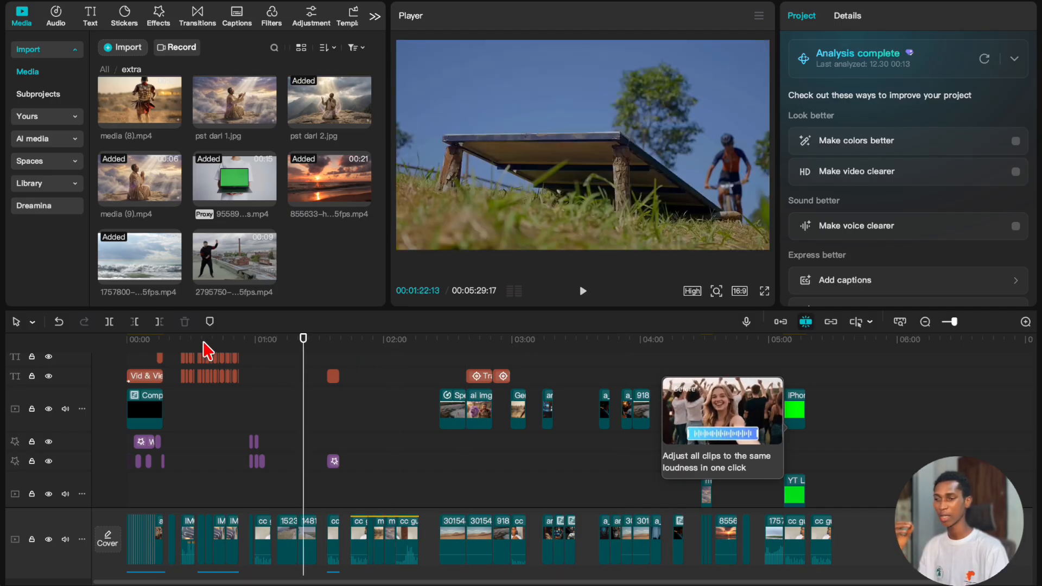
click(207, 350)
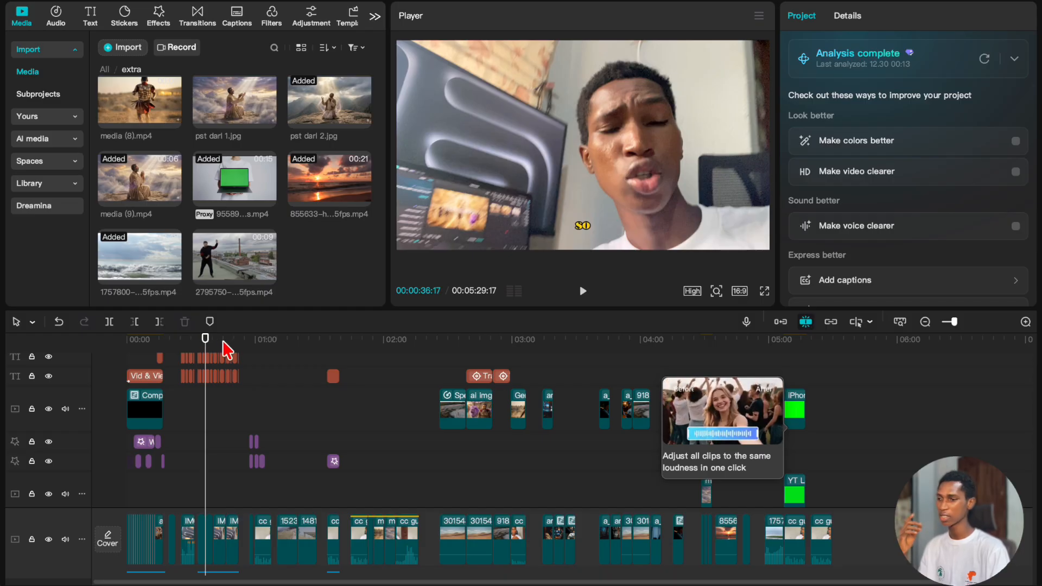
click(225, 348)
key(space)
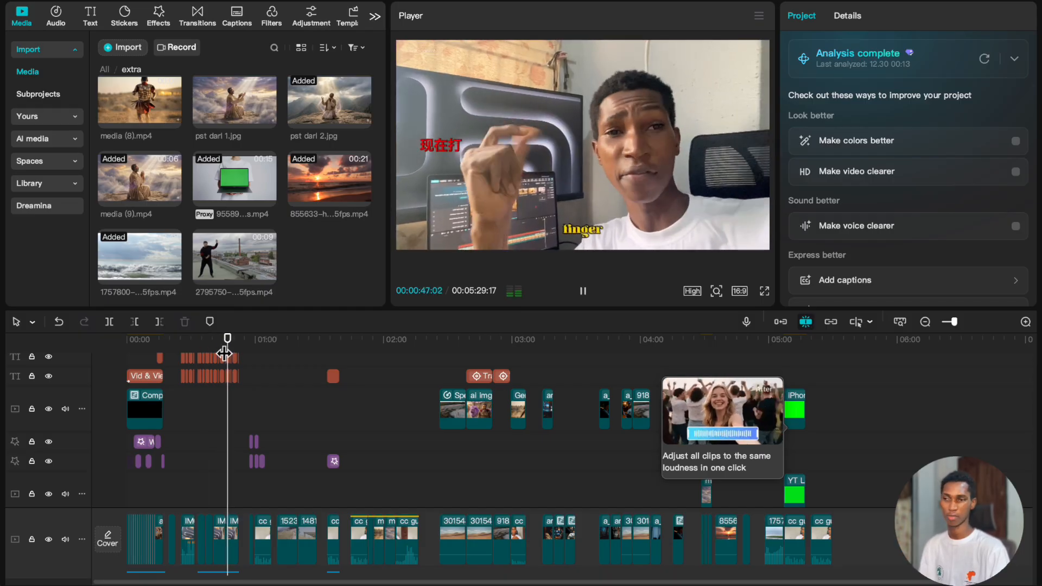
key(space)
Preview the tracking, blended-overlay and green-screen sections along the timeline, and return the playhead to the project's end.
click(450, 346)
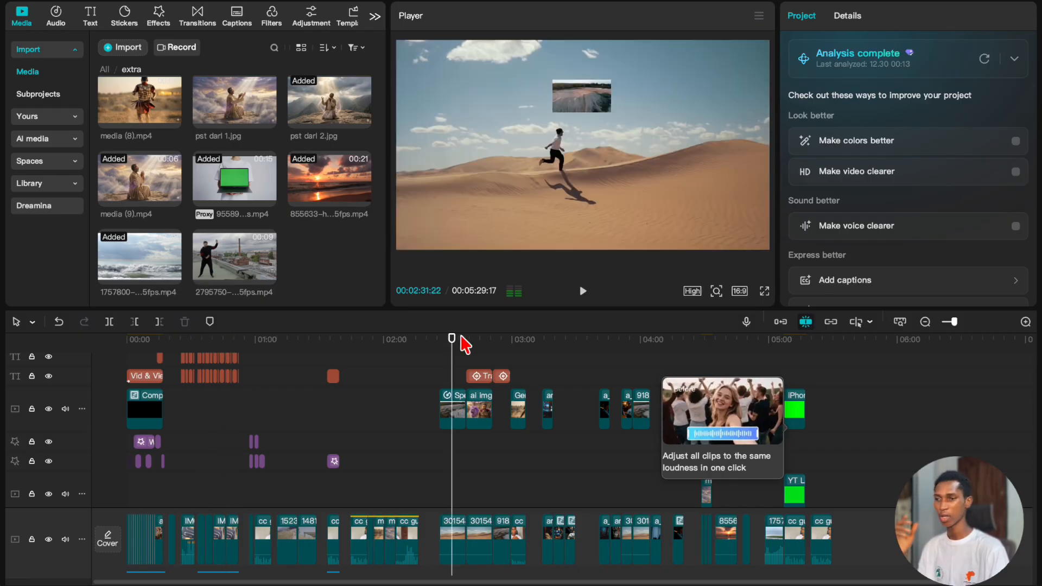
click(461, 339)
click(622, 341)
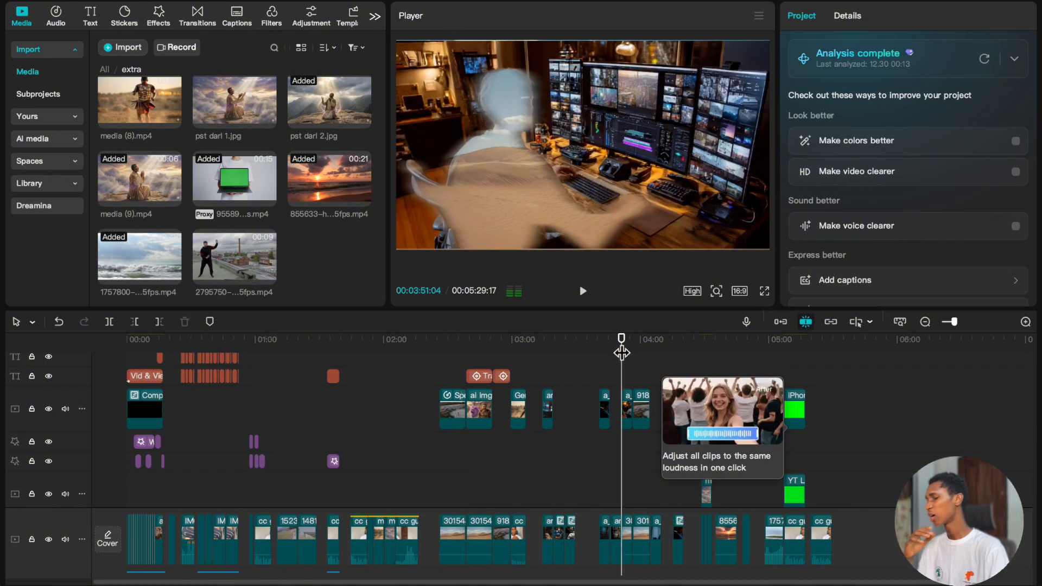
click(645, 360)
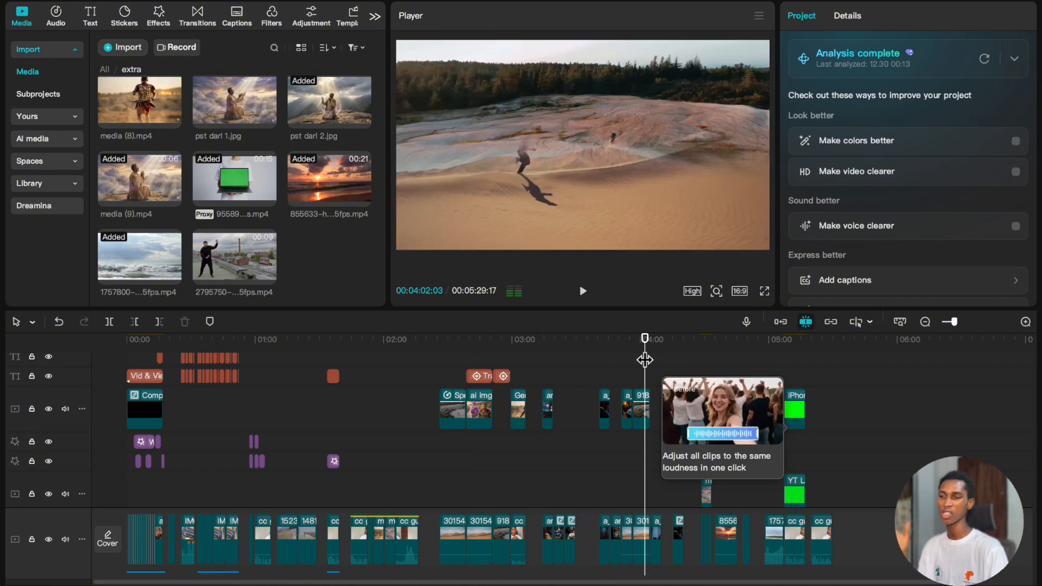
click(796, 358)
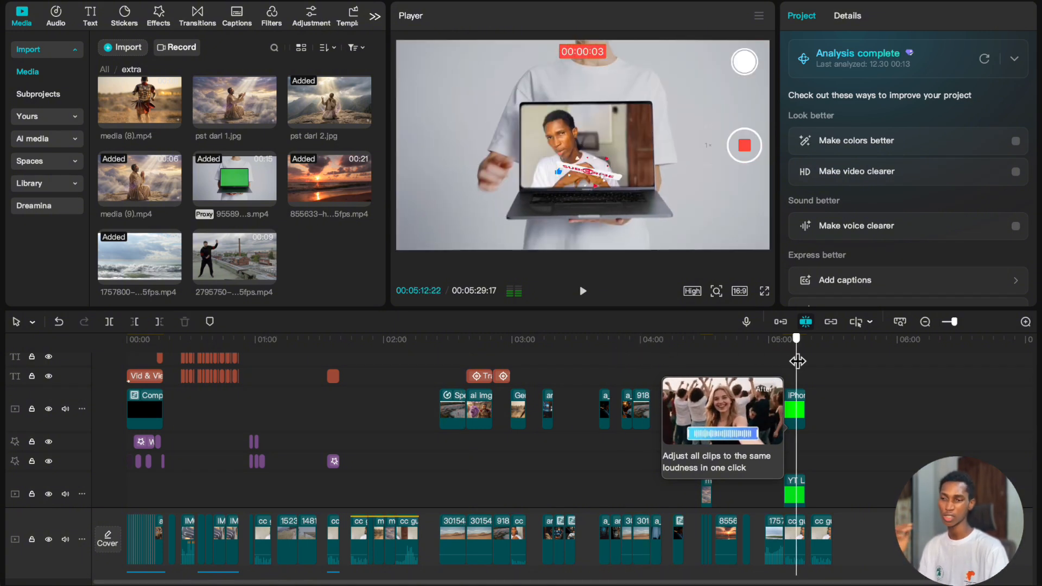
drag(797, 360, 832, 360)
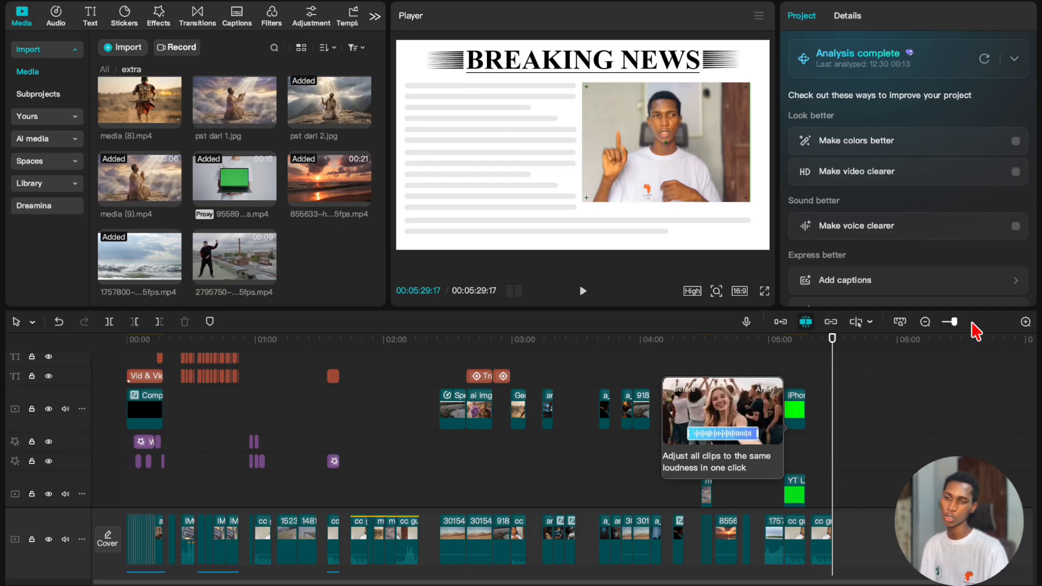
Add the rooftop dance clip 2795750 to the main track, leaving a gap after the last cc guide.mov clip.
click(972, 321)
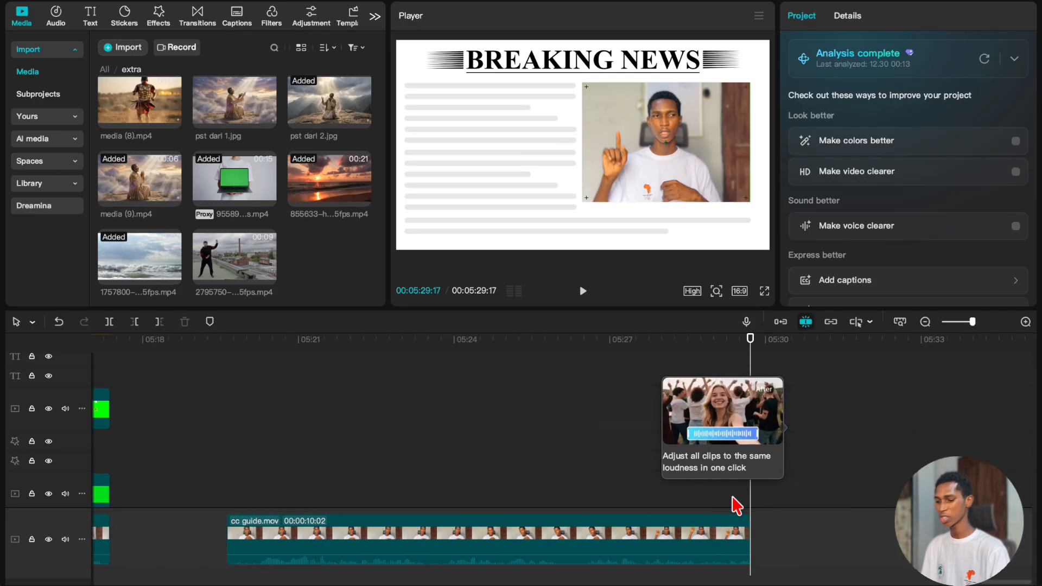
scroll(733, 498, down, 3)
scroll(732, 498, right, 1)
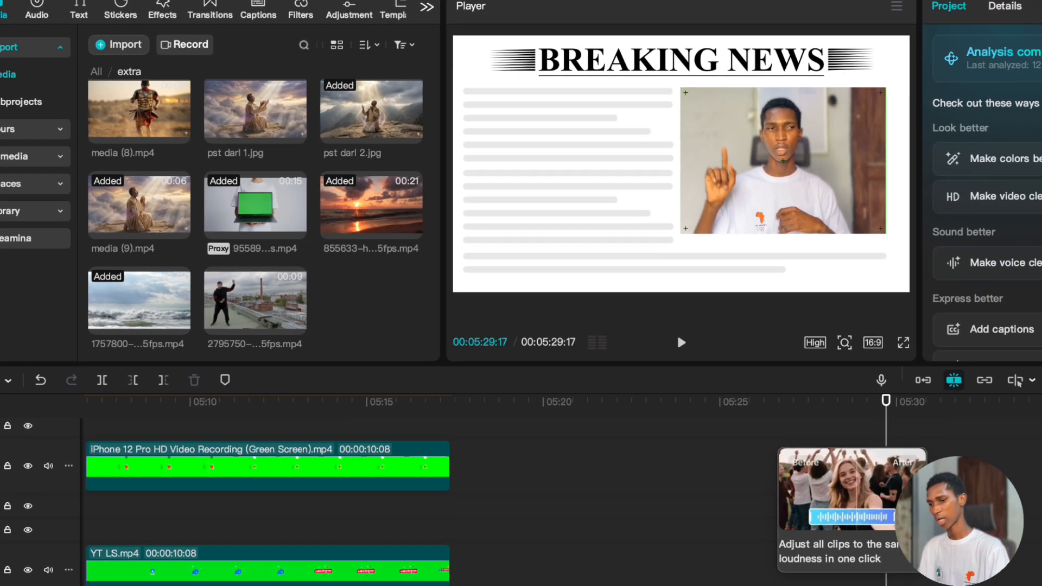
drag(255, 300, 847, 570)
click(988, 533)
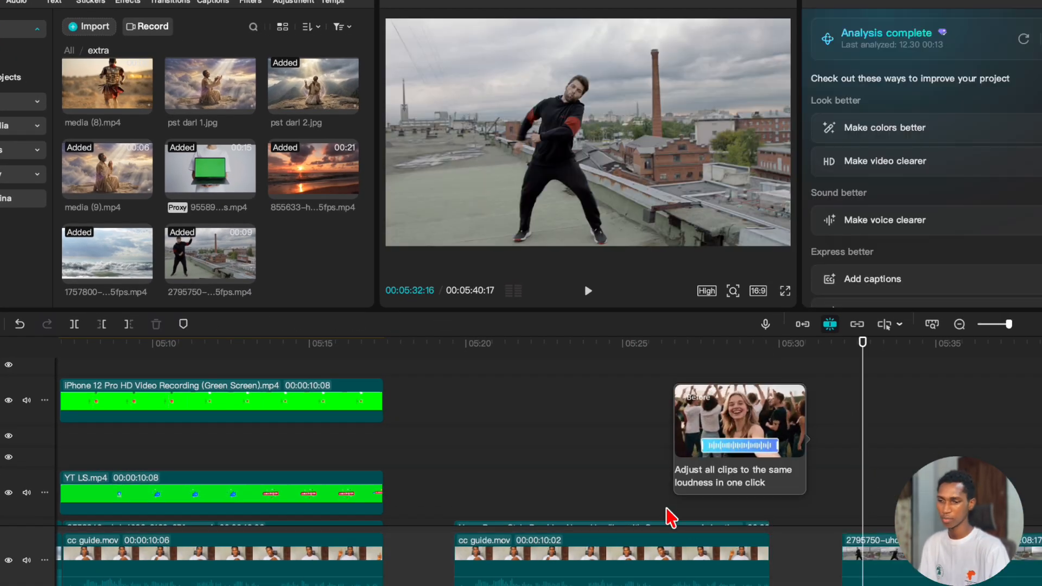
Move the rooftop dance clip farther along the main track to start at about 05:36, and preview its frames.
scroll(669, 518, right, 5)
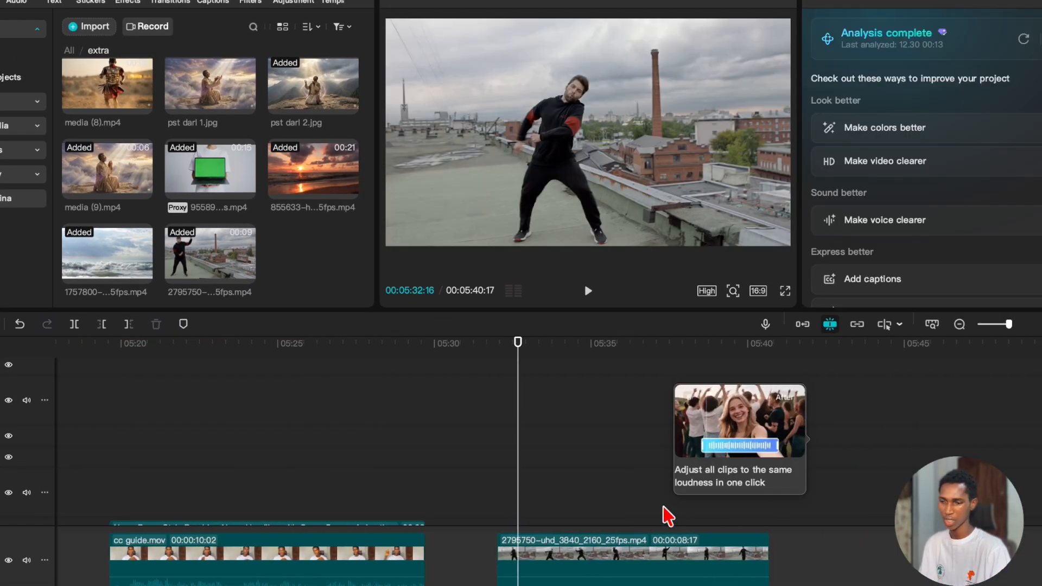
scroll(663, 504, down, 3)
click(612, 500)
drag(612, 500, 727, 499)
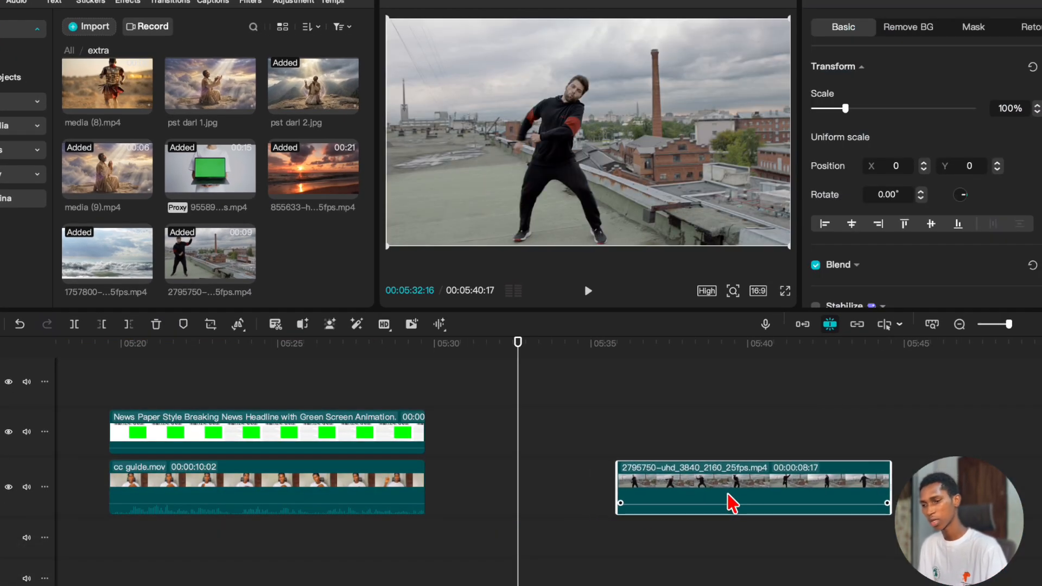
scroll(644, 488, right, 2)
click(586, 394)
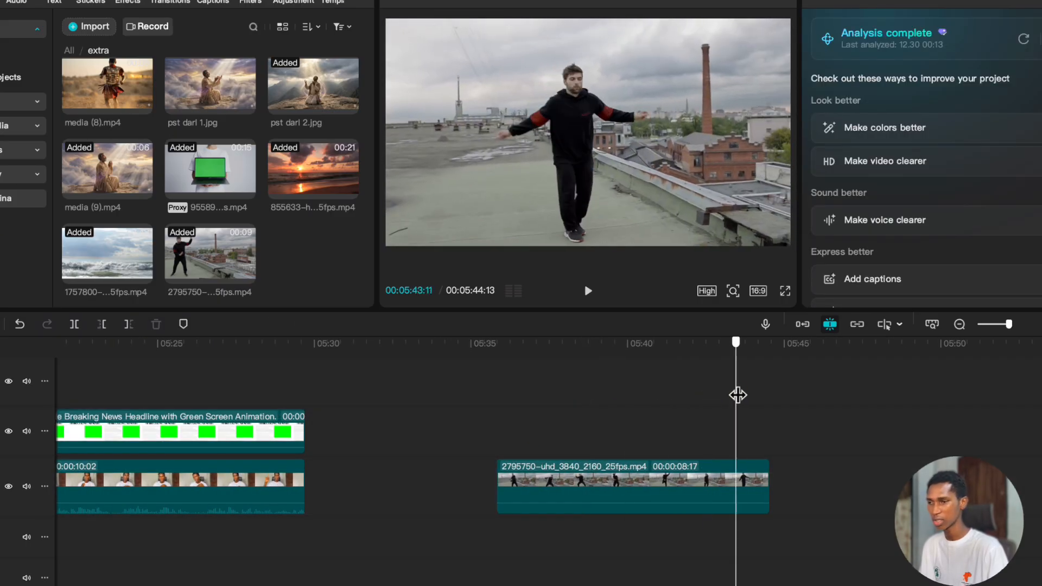
click(561, 421)
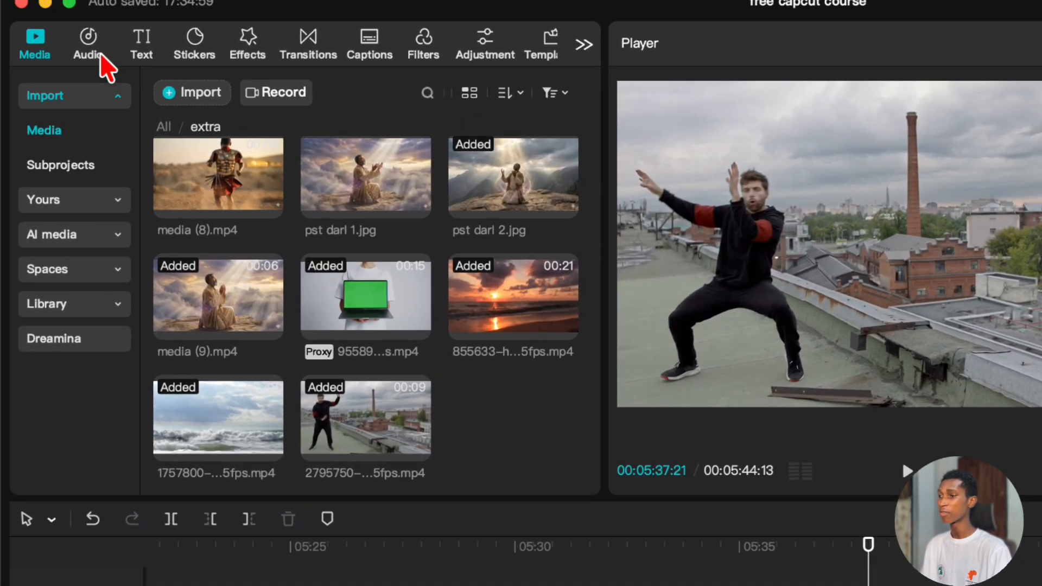
Show the Hot Bgm music in the audio library and filter it to Commercial tracks.
click(25, 1)
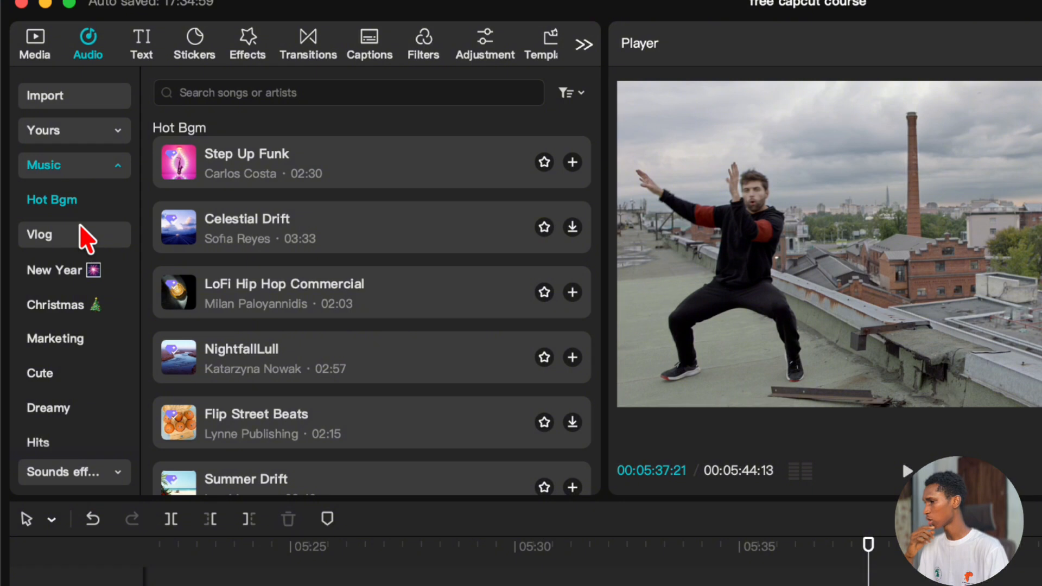
click(567, 93)
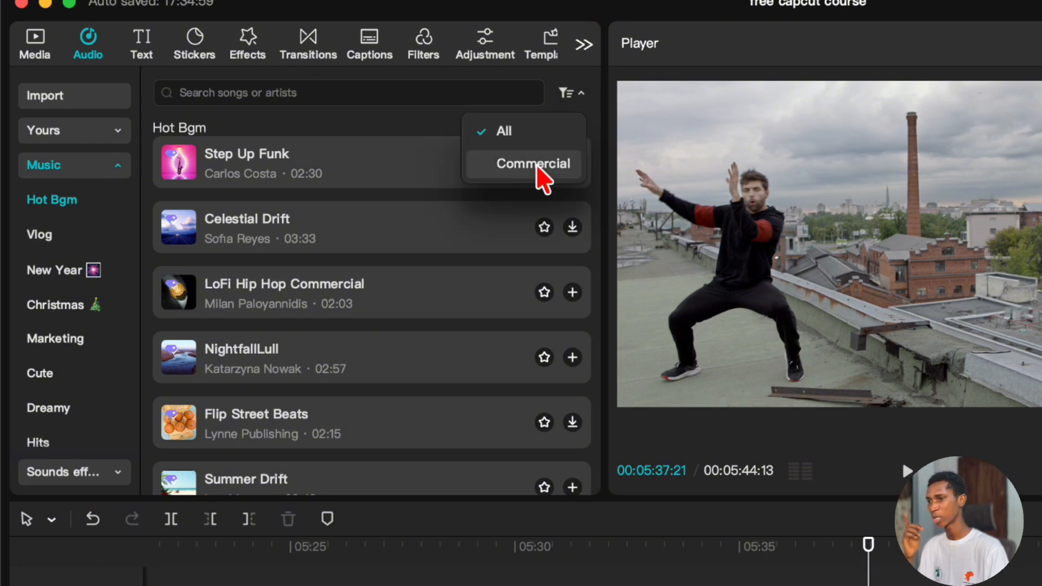
click(534, 165)
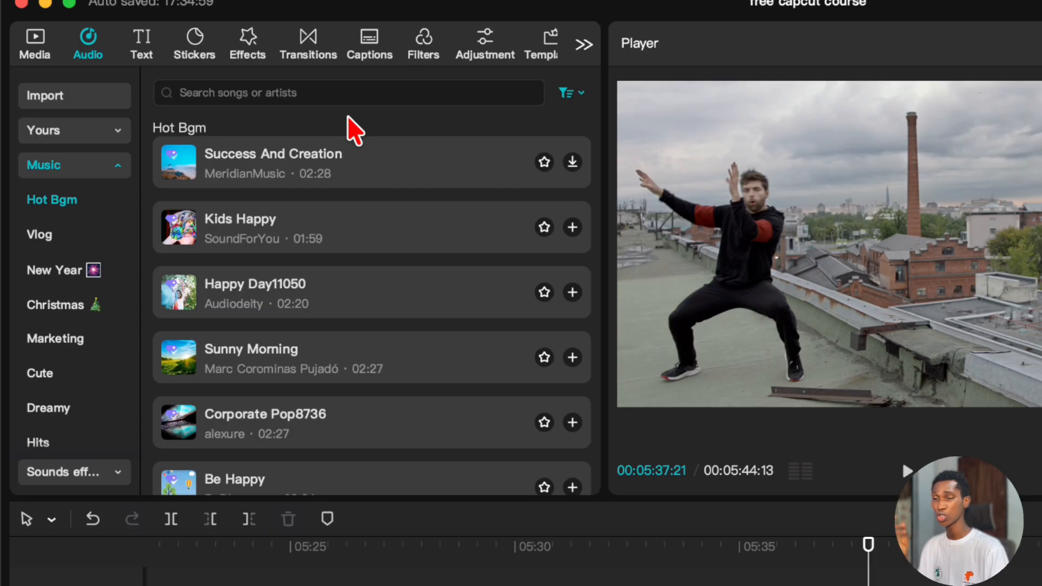
Audition Hot Bgm tracks, including Sunny Morning, Corporate Pop8736, Be Happy and You Have It.
click(194, 172)
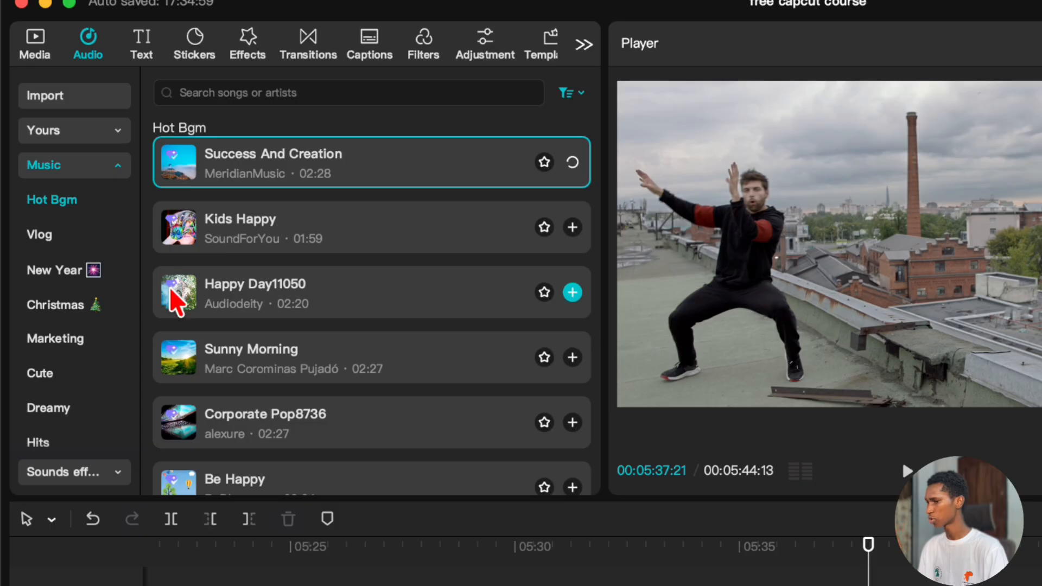
click(177, 356)
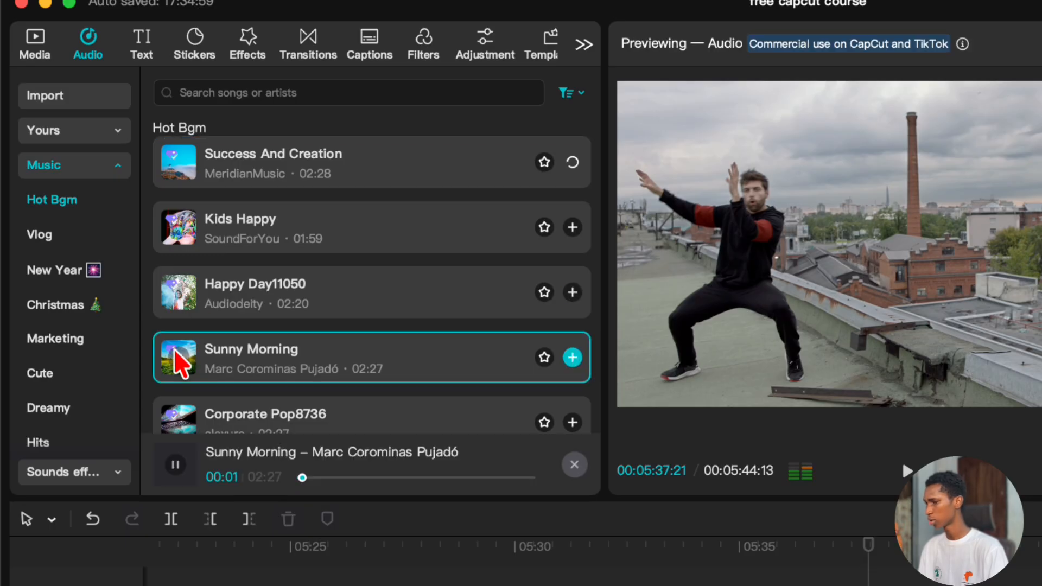
scroll(176, 369, down, 1)
click(186, 383)
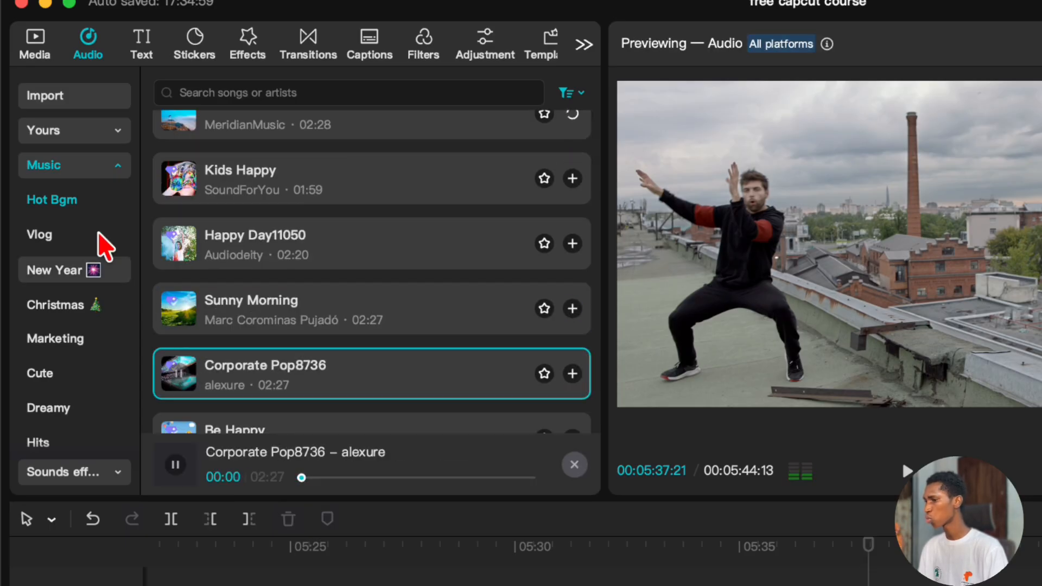
scroll(185, 255, down, 1)
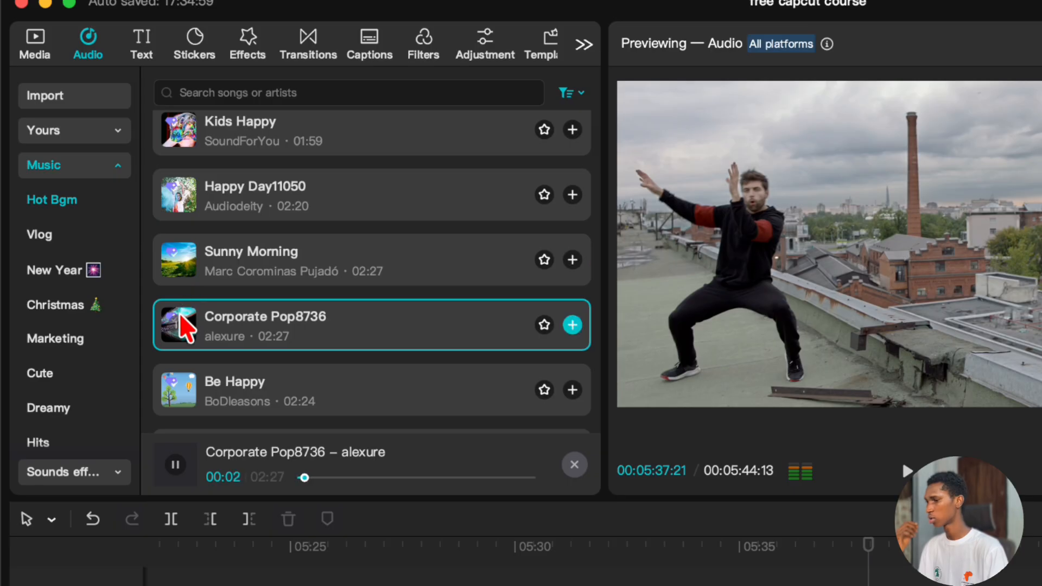
scroll(179, 336, down, 1)
click(180, 337)
scroll(333, 267, down, 1)
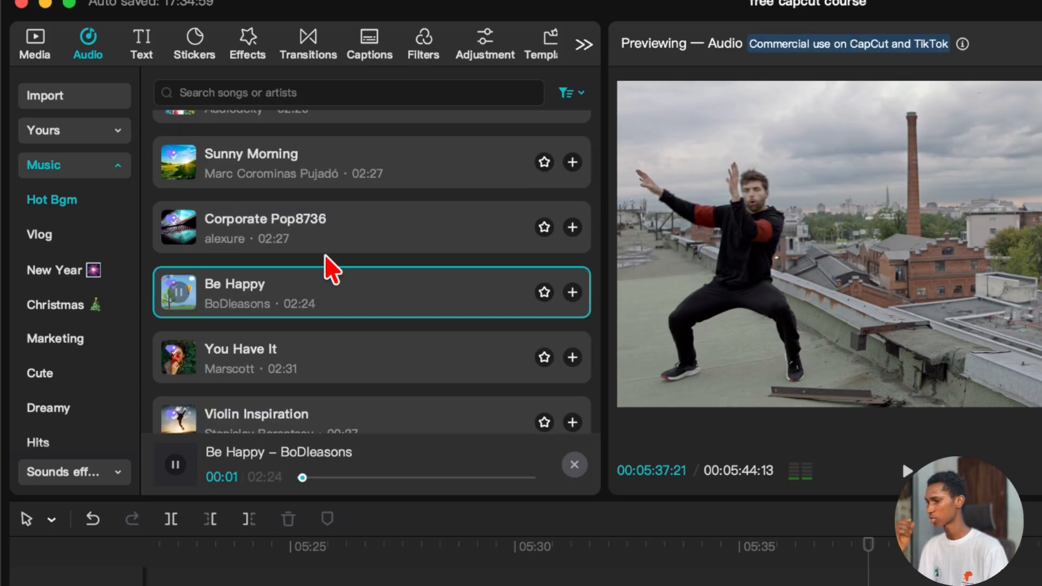
click(179, 363)
scroll(297, 179, down, 1)
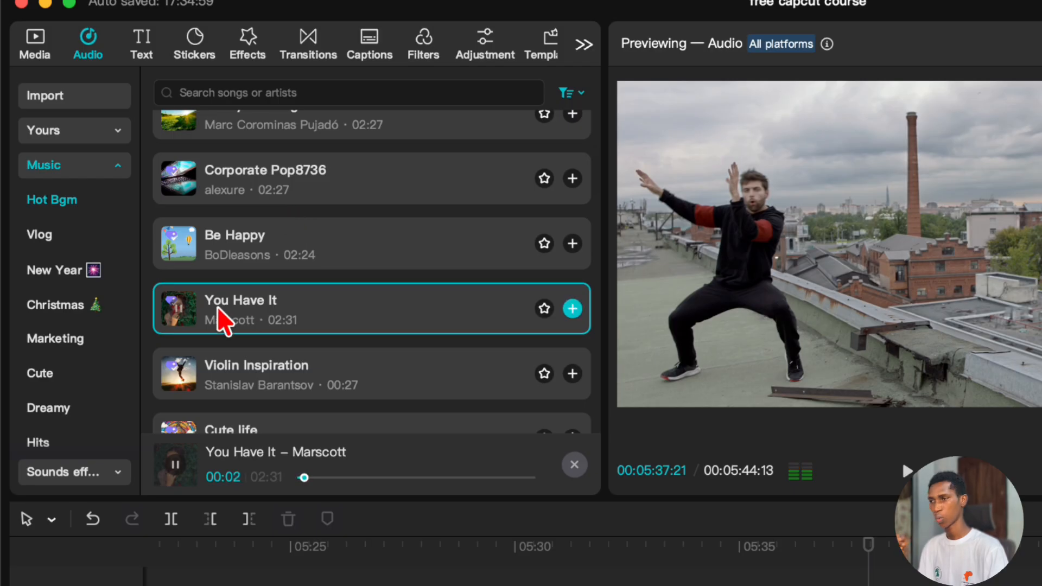
Place the You Have It song on an audio track beneath the rooftop dance clip, starting just before it, and play it.
drag(200, 319, 798, 585)
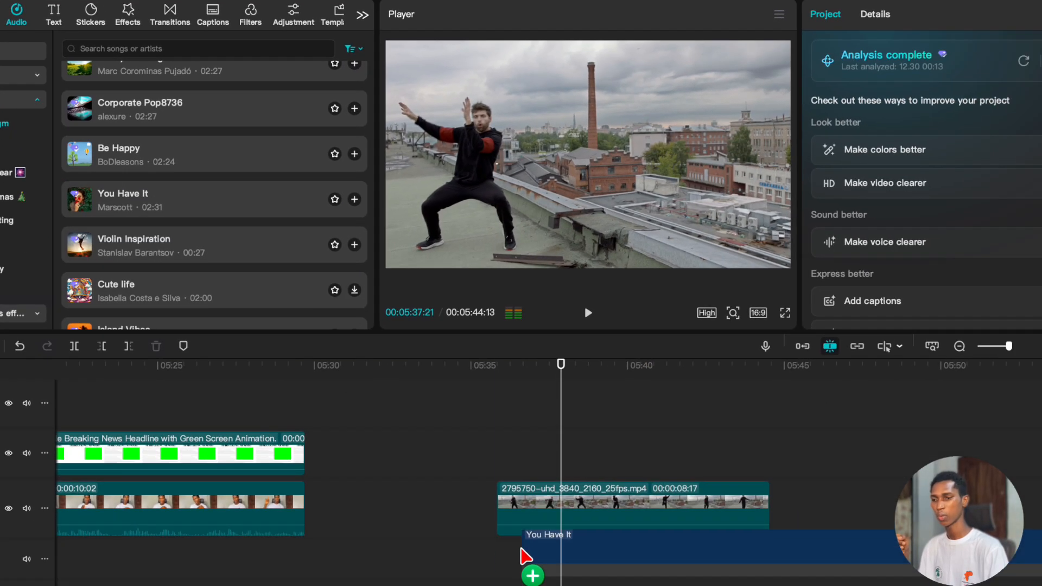
drag(512, 555, 512, 553)
click(503, 453)
key(space)
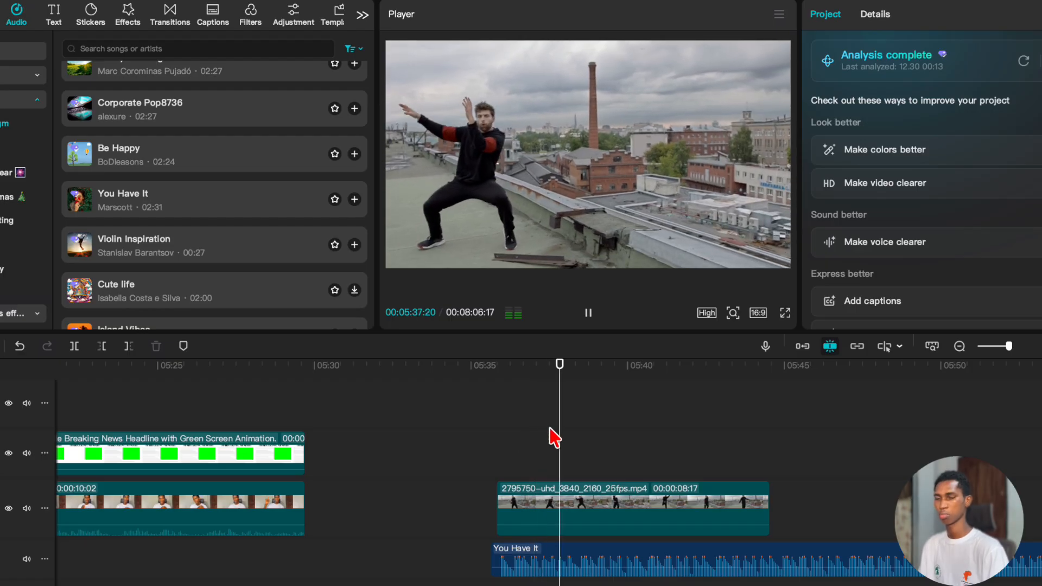
Trim the end of the You Have It song to match the end of the rooftop dance clip at 05:44:13.
click(597, 437)
click(732, 442)
click(770, 447)
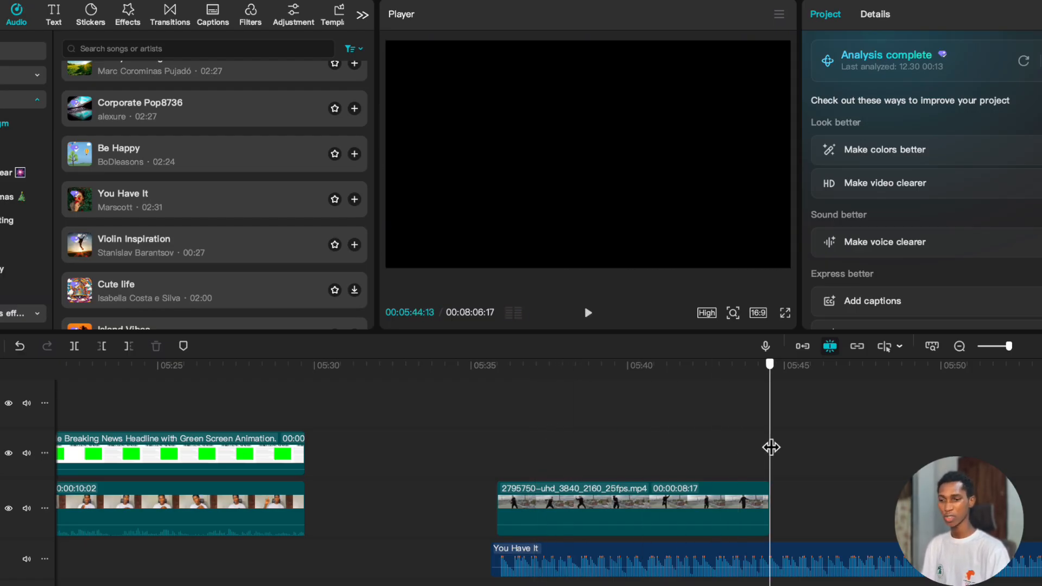
click(778, 570)
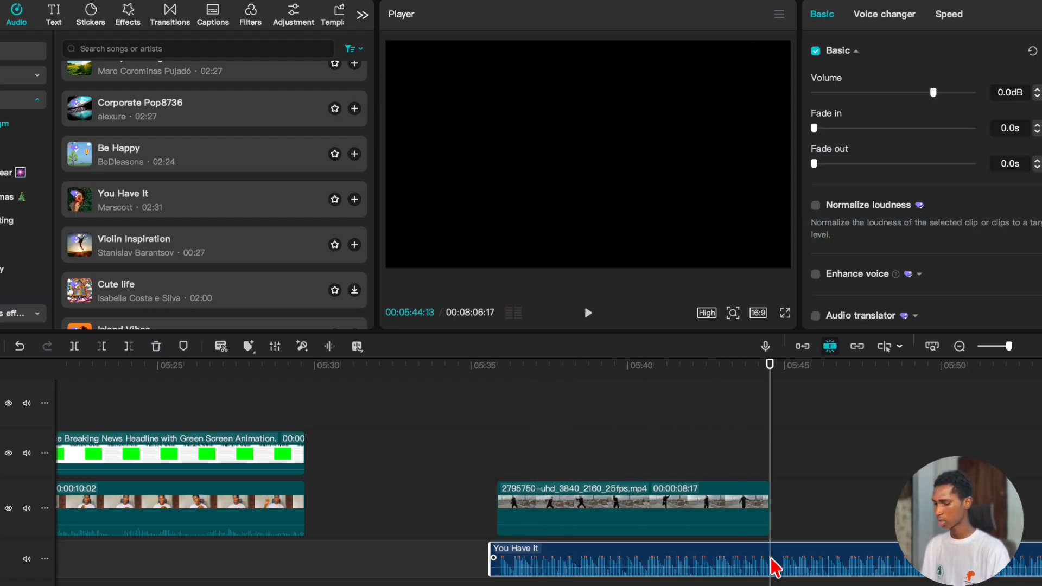
scroll(775, 564, up, 3)
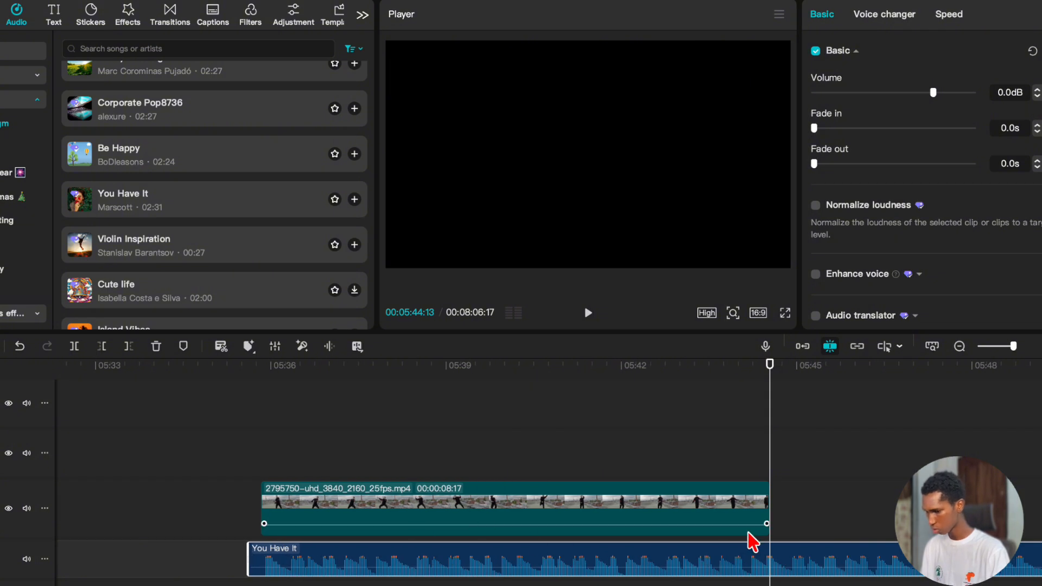
key(w)
scroll(712, 522, down, 3)
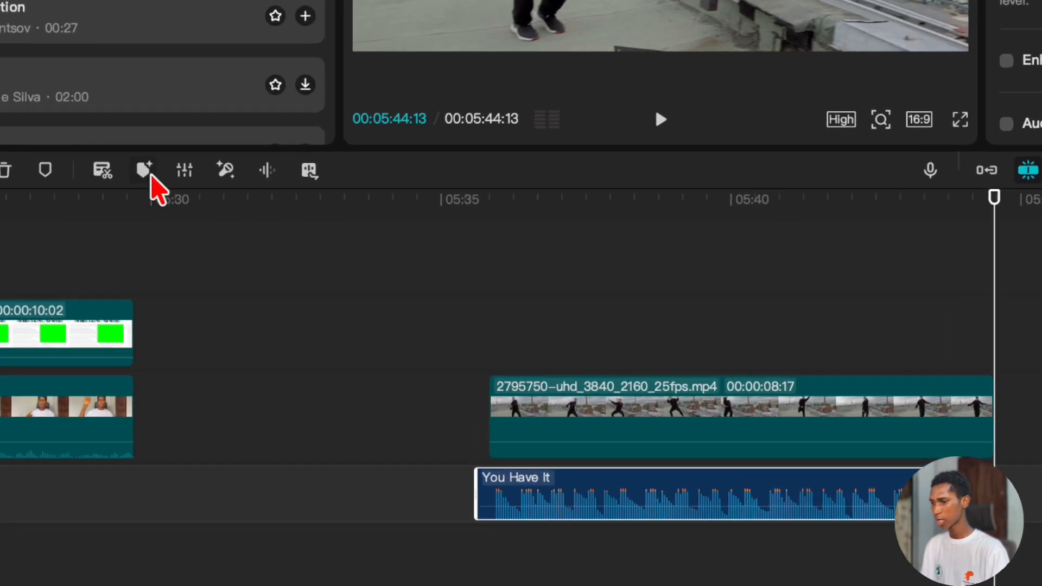
Auto mark beats on the You Have It song, trying Beats 1 and settling on Beats 2.
click(248, 347)
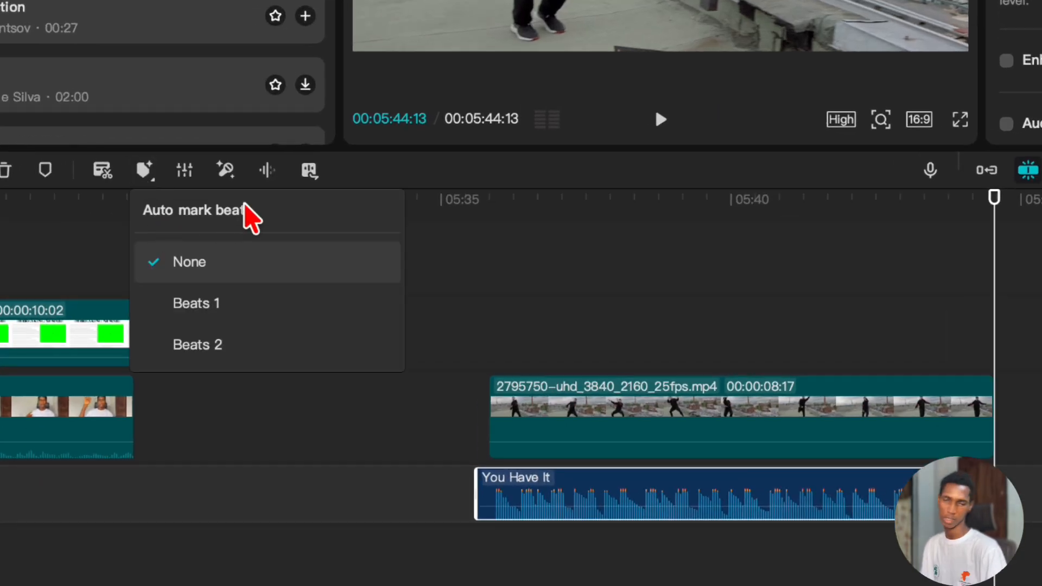
click(239, 303)
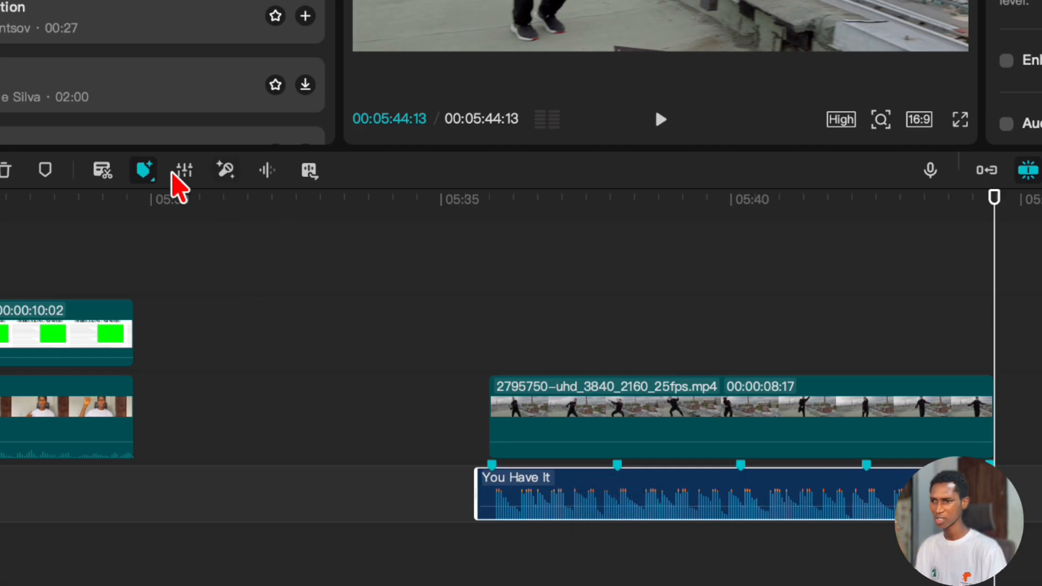
click(154, 175)
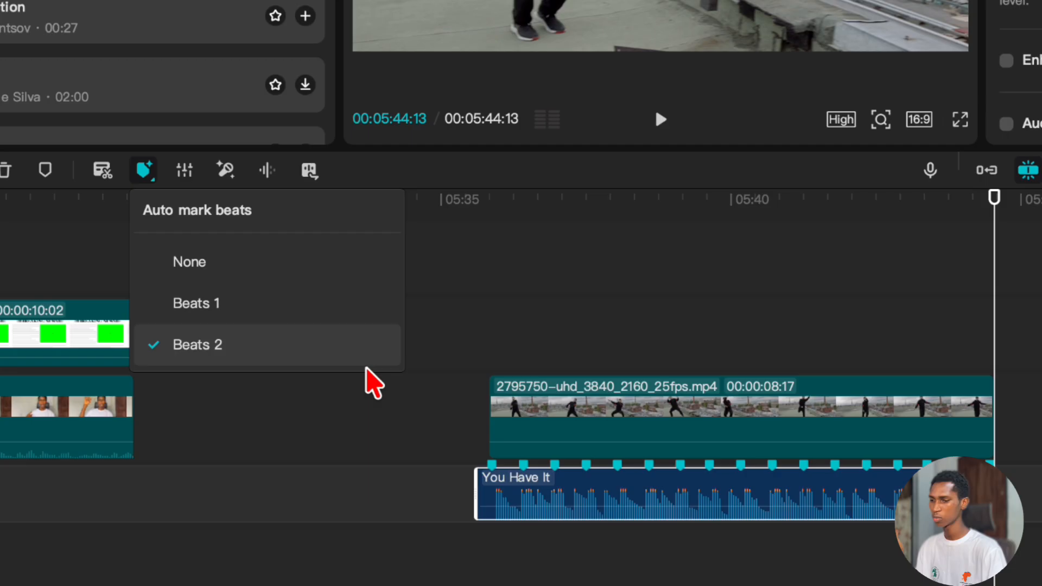
Trim the beginning of the You Have It song to line up with the dance clip's start at 05:35:20.
drag(477, 347, 489, 348)
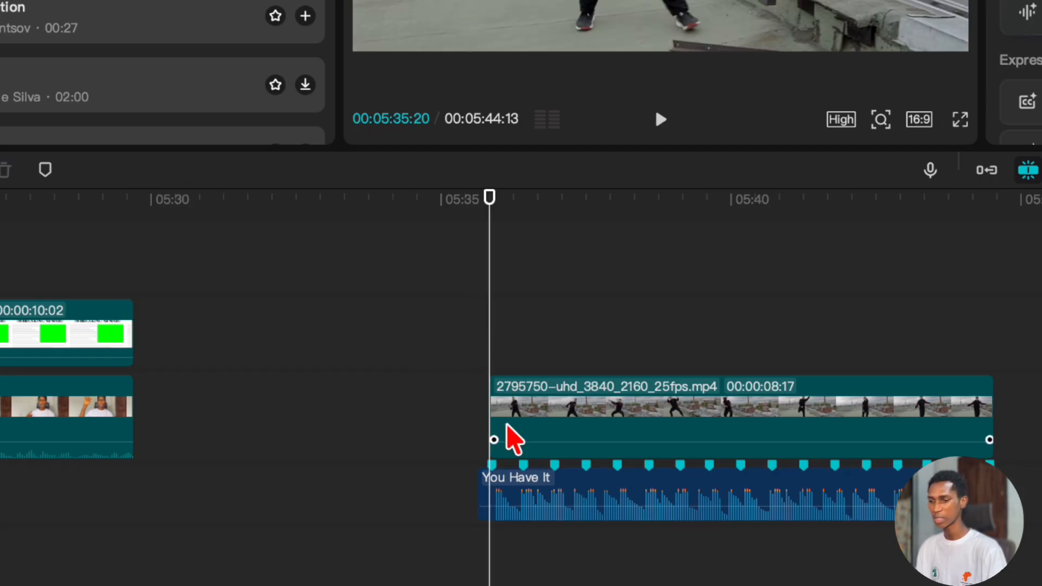
drag(516, 491, 522, 486)
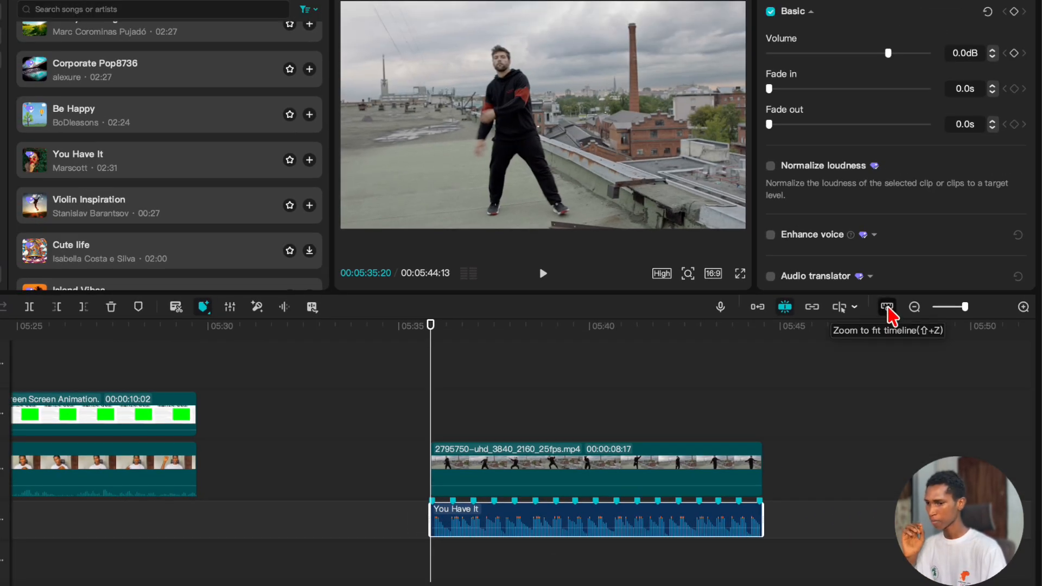
Play the trailer intro montage at the beginning of the timeline and examine how its clips follow the trailer music.
click(887, 307)
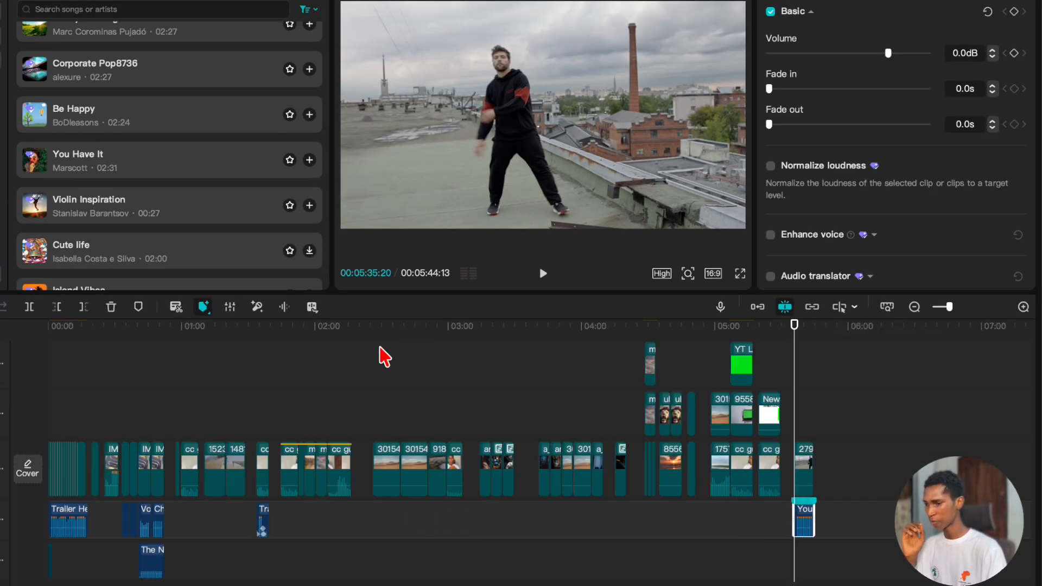
drag(80, 326, 48, 326)
scroll(275, 554, up, 10)
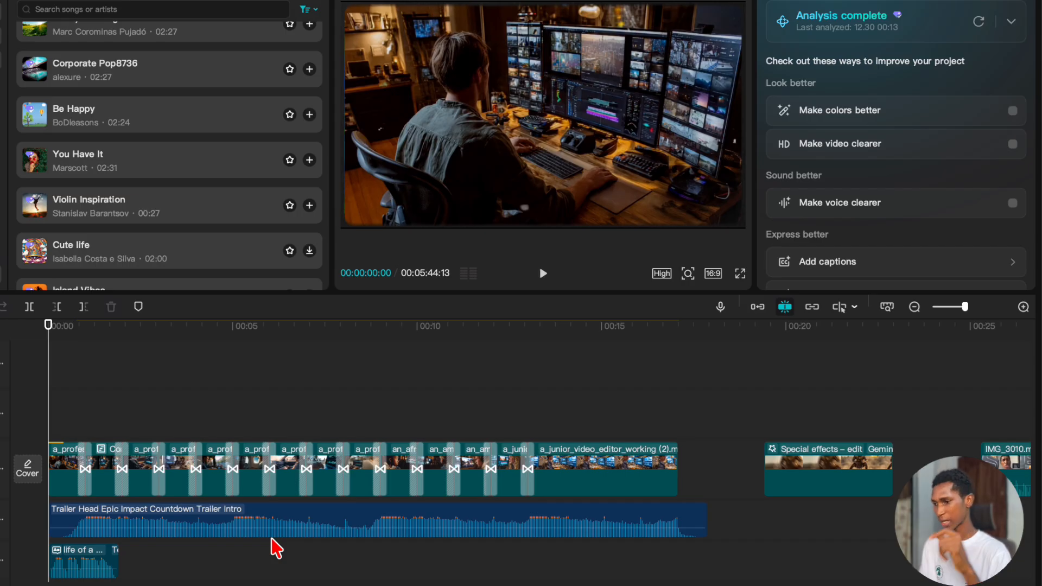
click(268, 524)
click(204, 308)
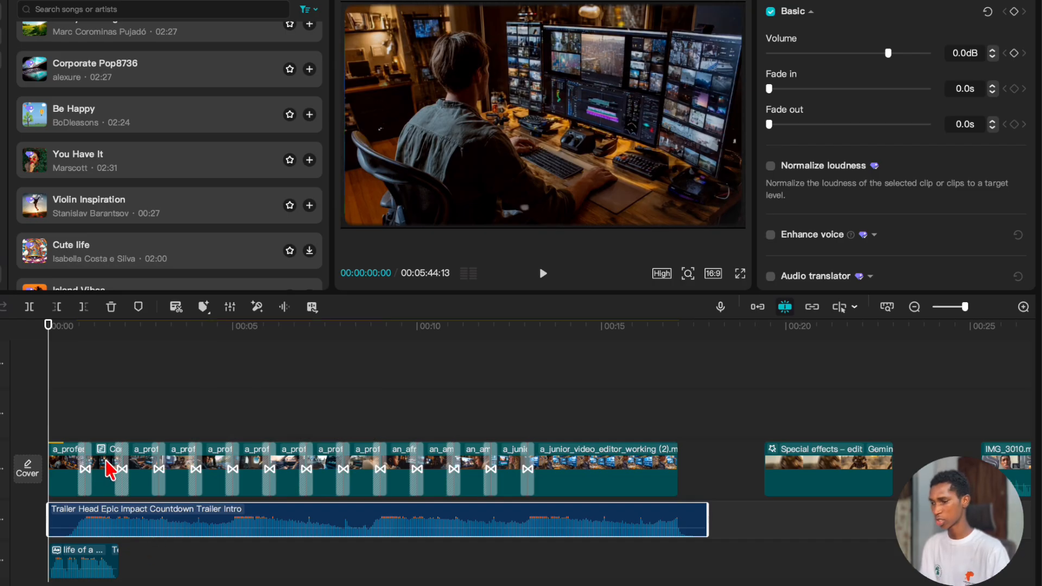
key(space)
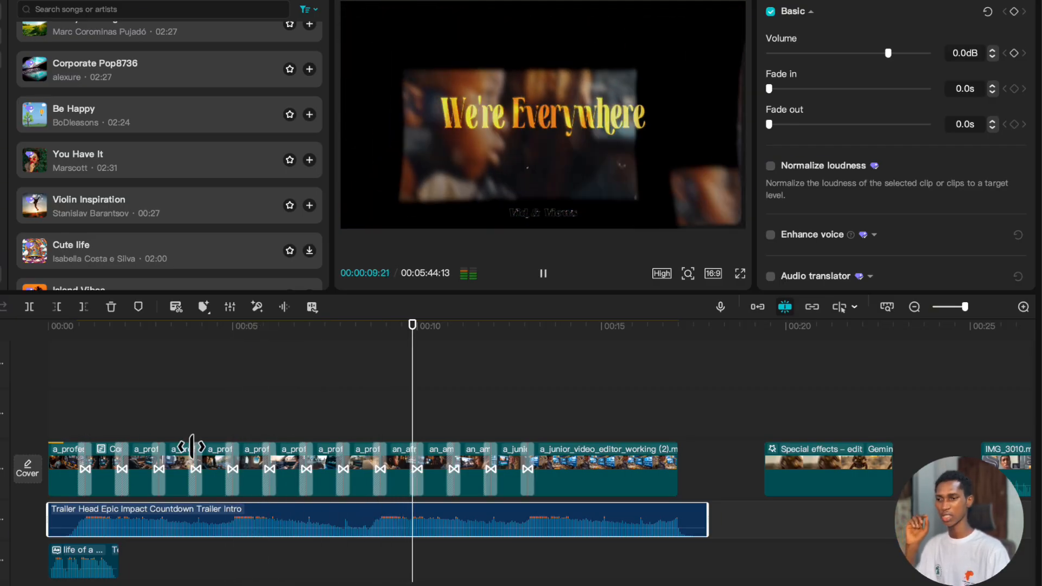
click(266, 441)
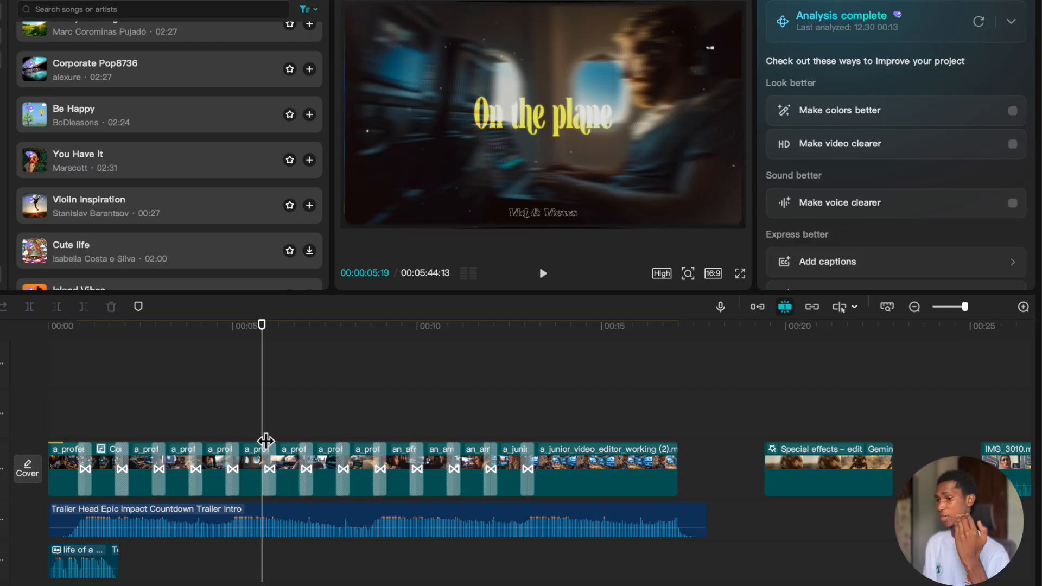
click(528, 359)
click(435, 382)
key(space)
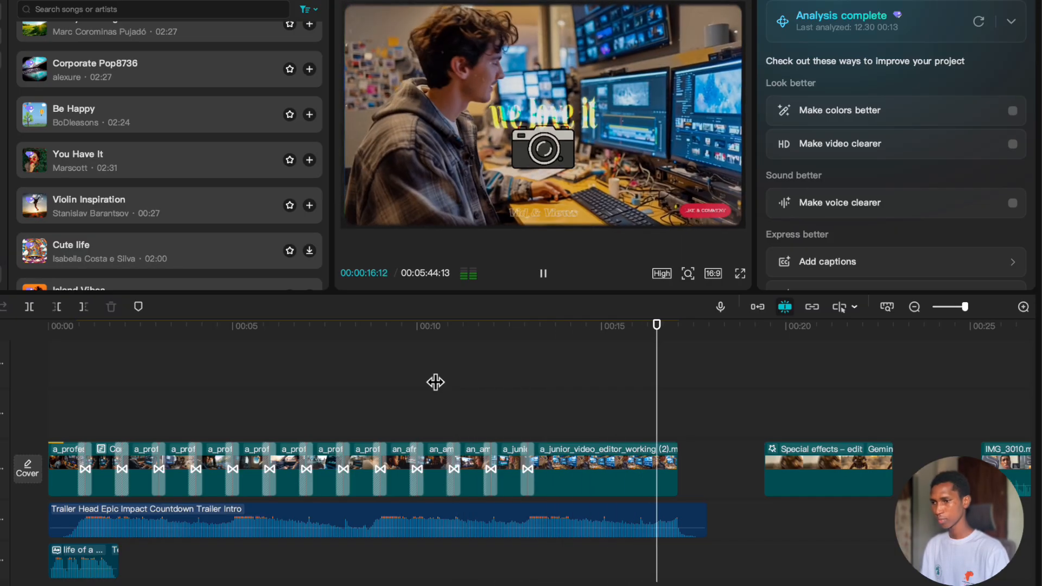
click(604, 391)
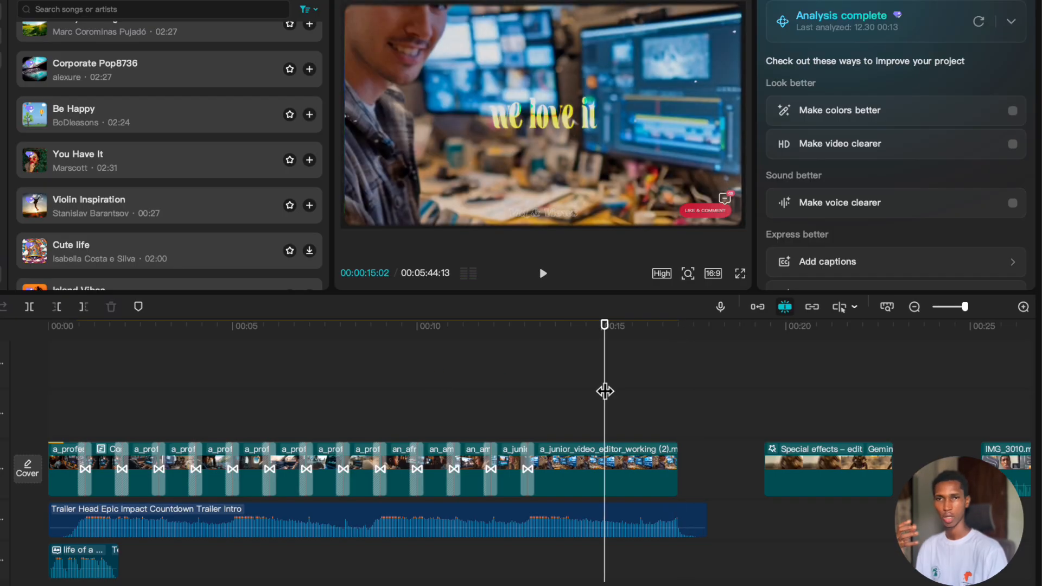
click(416, 390)
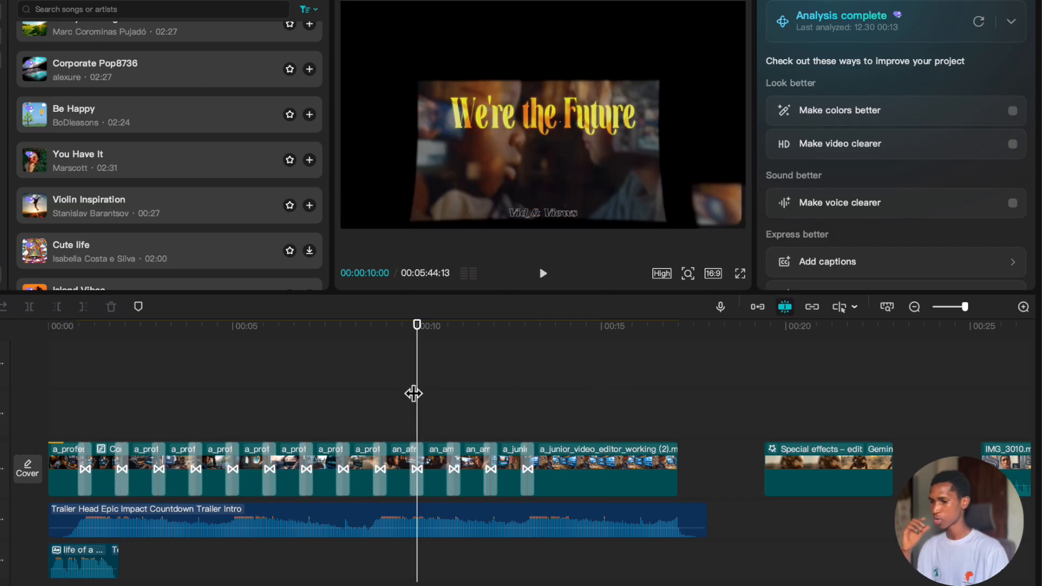
Auto mark beats on the Trailer Head Epic Impact Countdown music with the Beats 2 option.
click(417, 527)
click(206, 310)
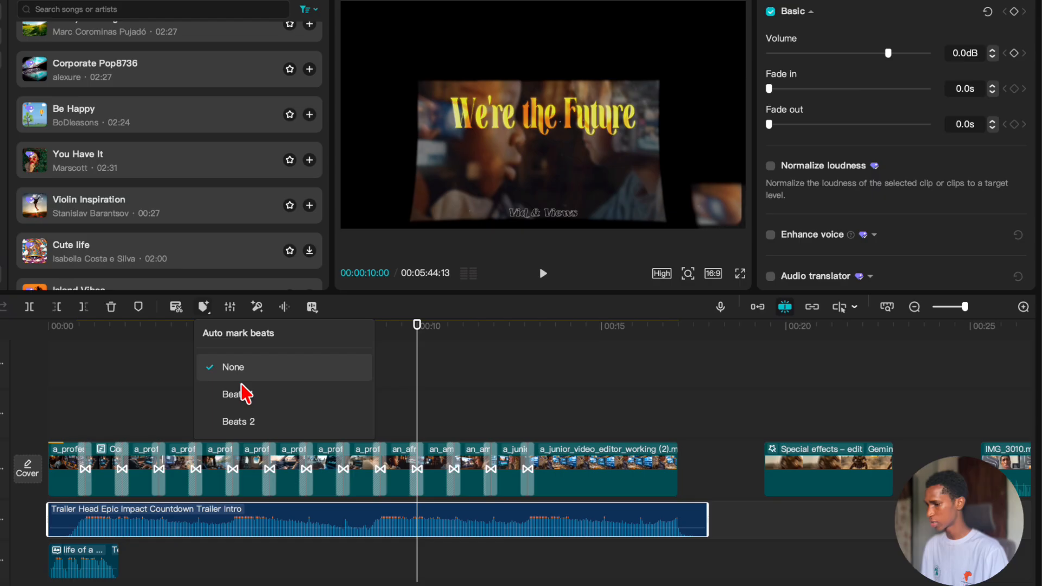
click(248, 423)
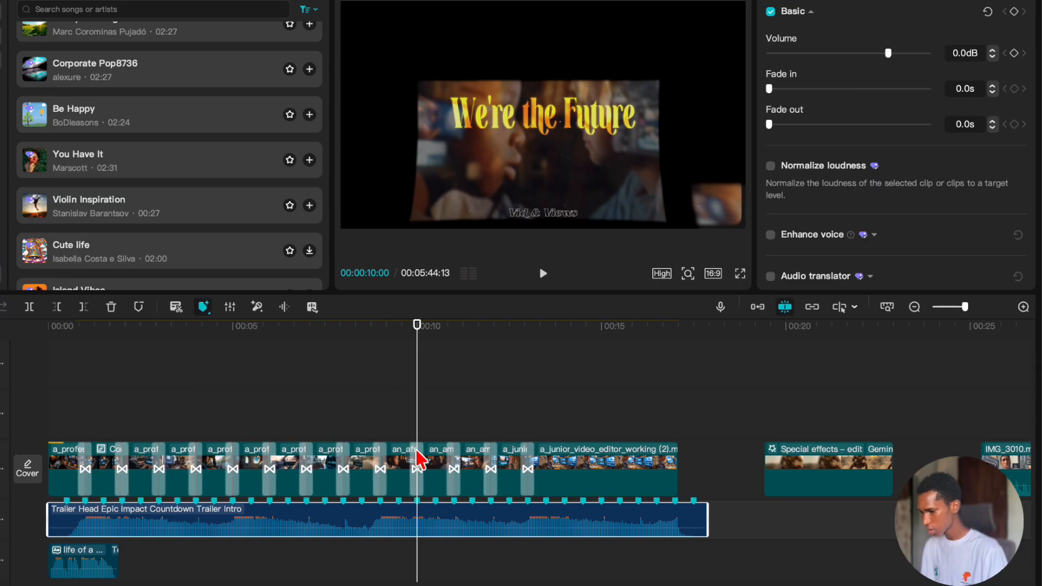
Compare the montage's clip transitions with the trailer music's beat markers between 00:03 and 00:13.
scroll(421, 461, up, 3)
click(488, 421)
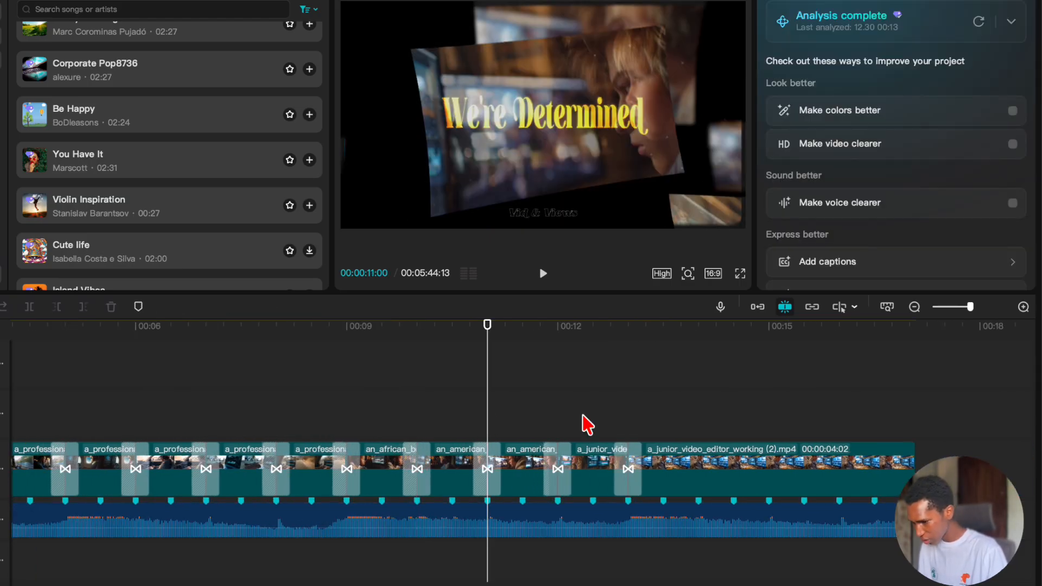
click(558, 413)
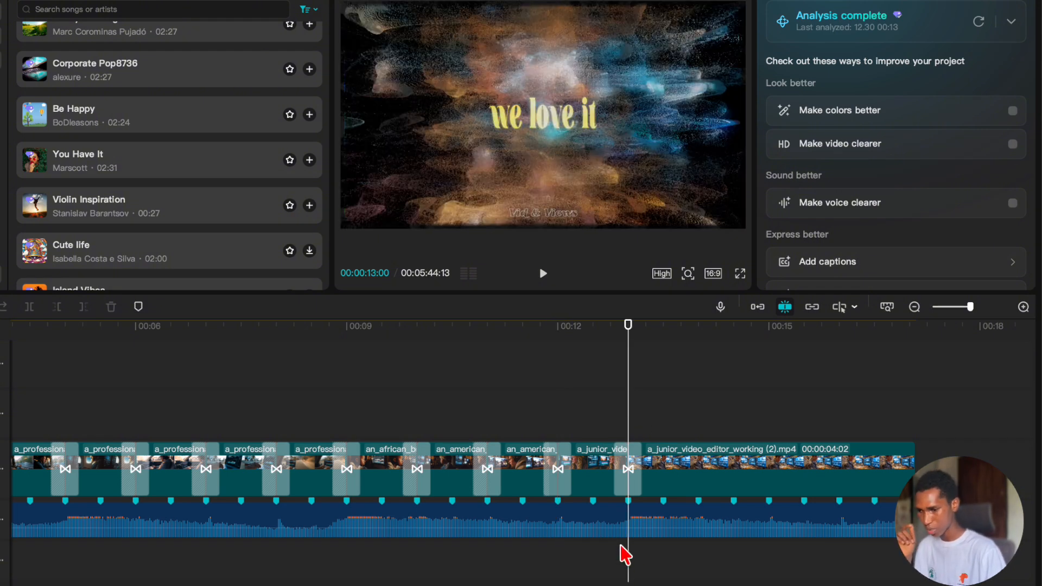
click(416, 412)
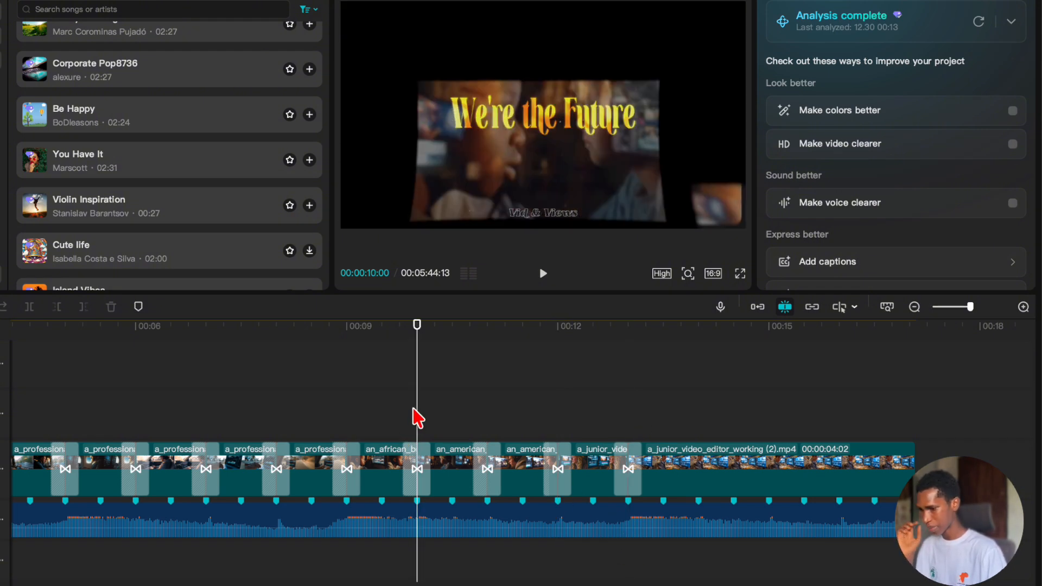
click(277, 415)
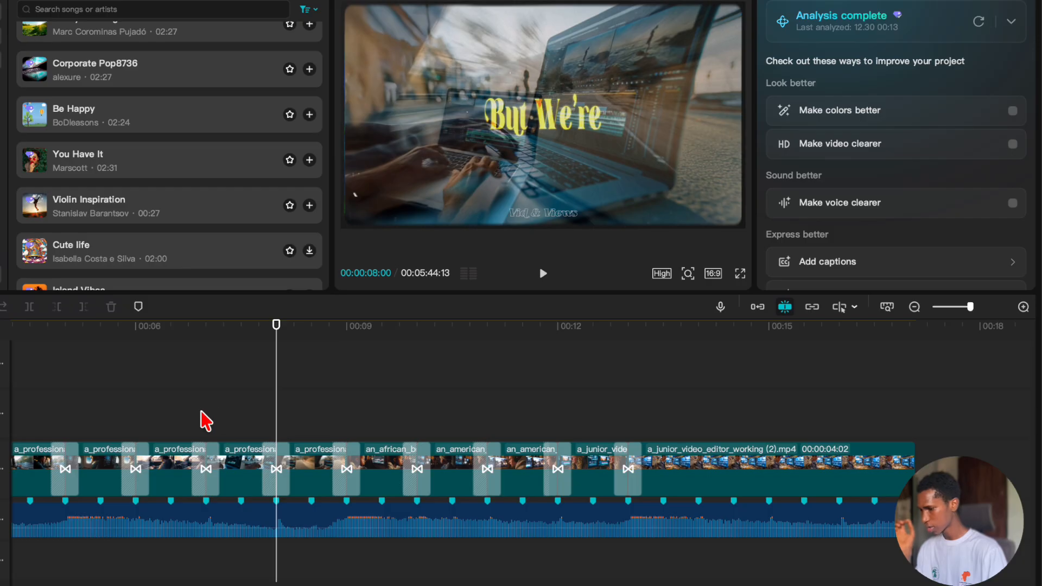
click(135, 414)
scroll(217, 407, left, 5)
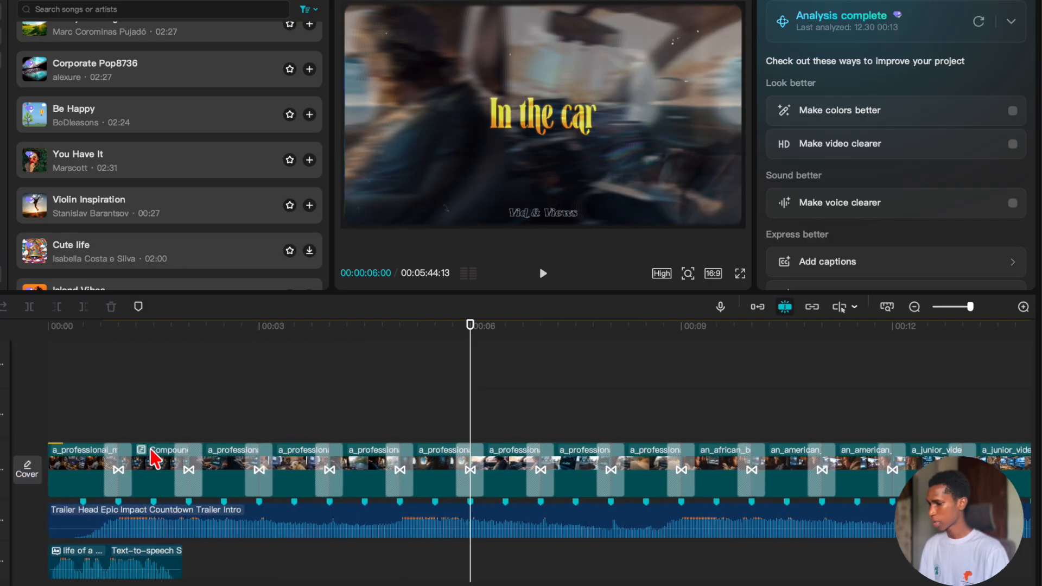
click(260, 401)
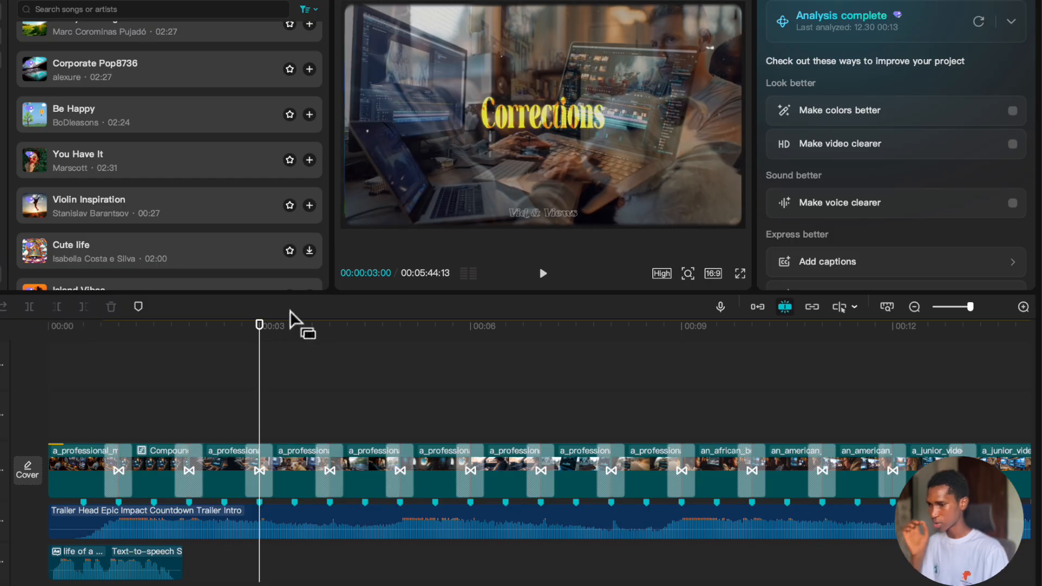
Switch the trailer music's beat markers to Beats 1 and check the montage's cuts against them.
click(294, 518)
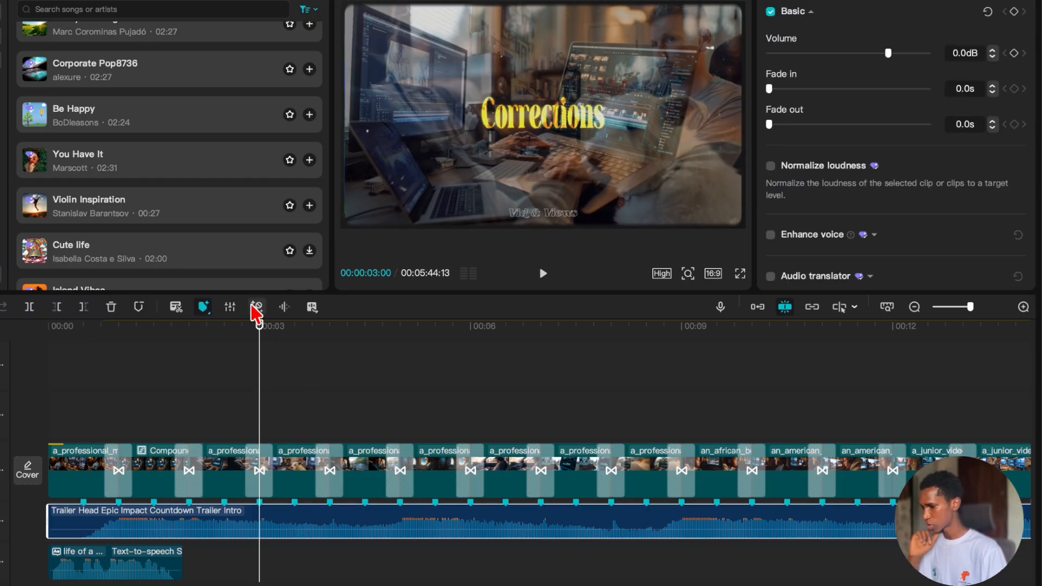
click(204, 312)
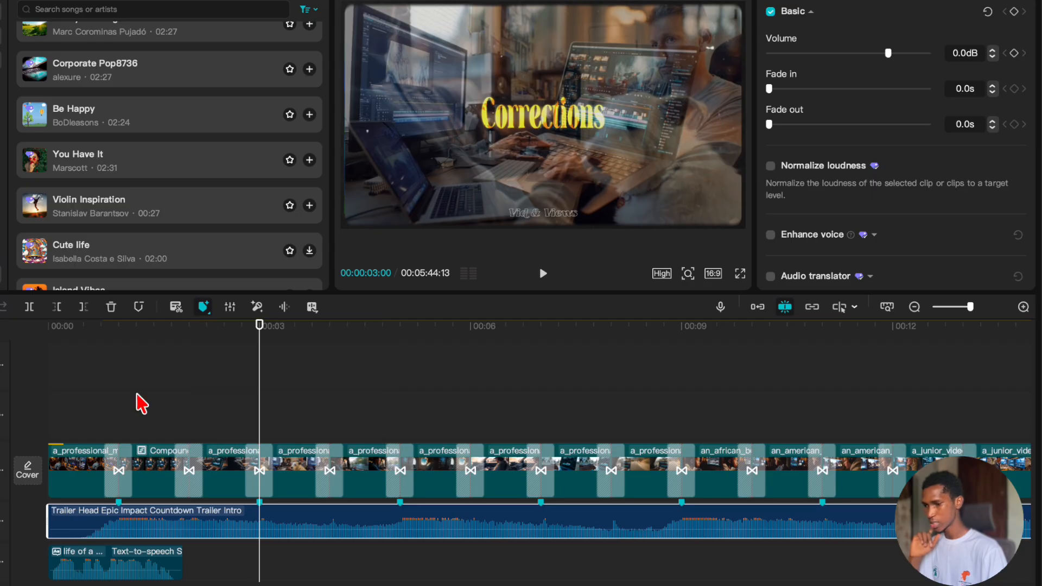
click(134, 394)
scroll(397, 411, down, 2)
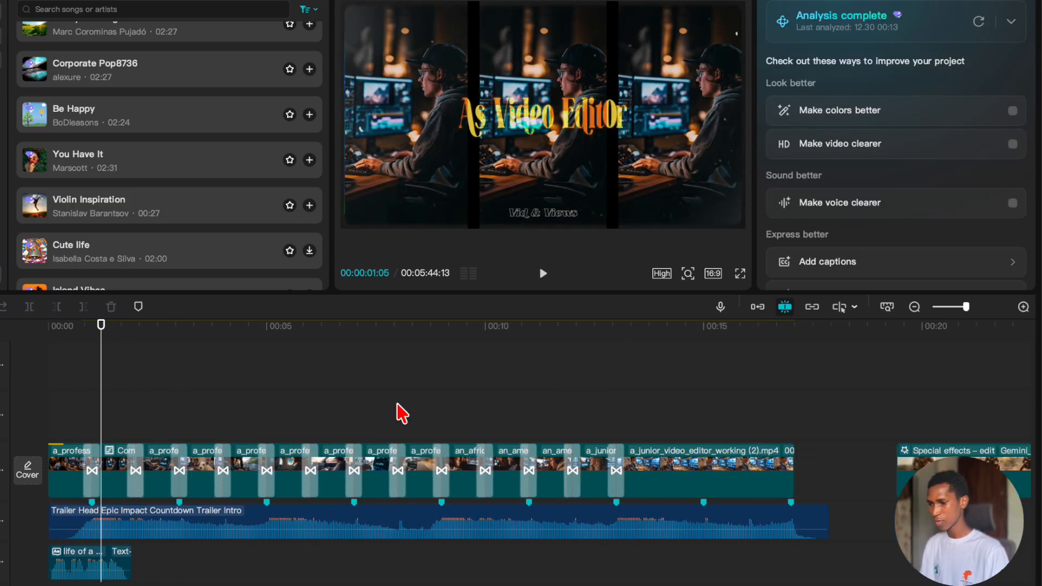
click(441, 416)
click(582, 413)
click(650, 400)
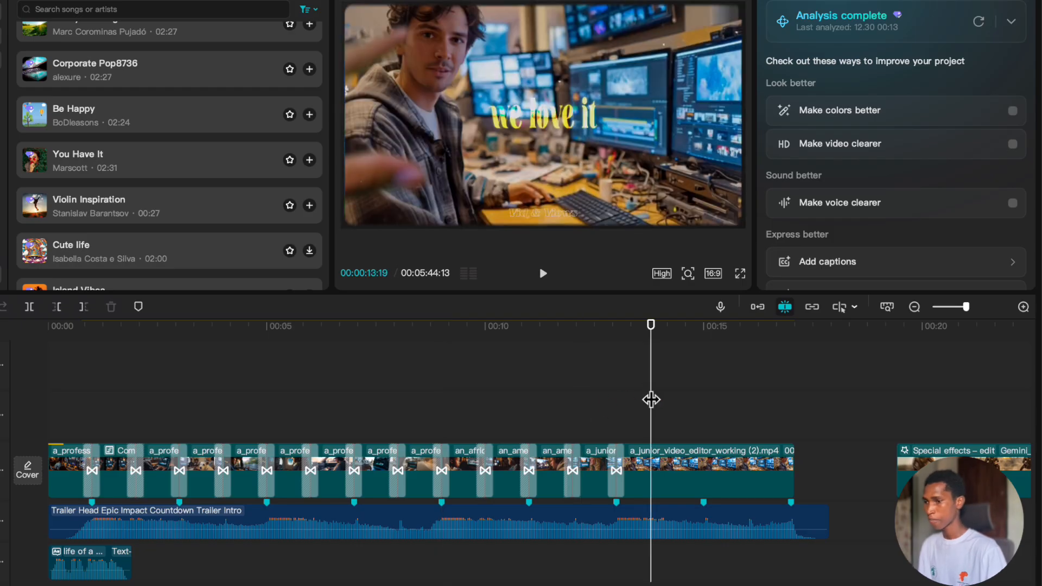
Return to the rooftop dance clip and place the playhead on the song's second beat marker at 05:36:10.
scroll(619, 401, down, 5)
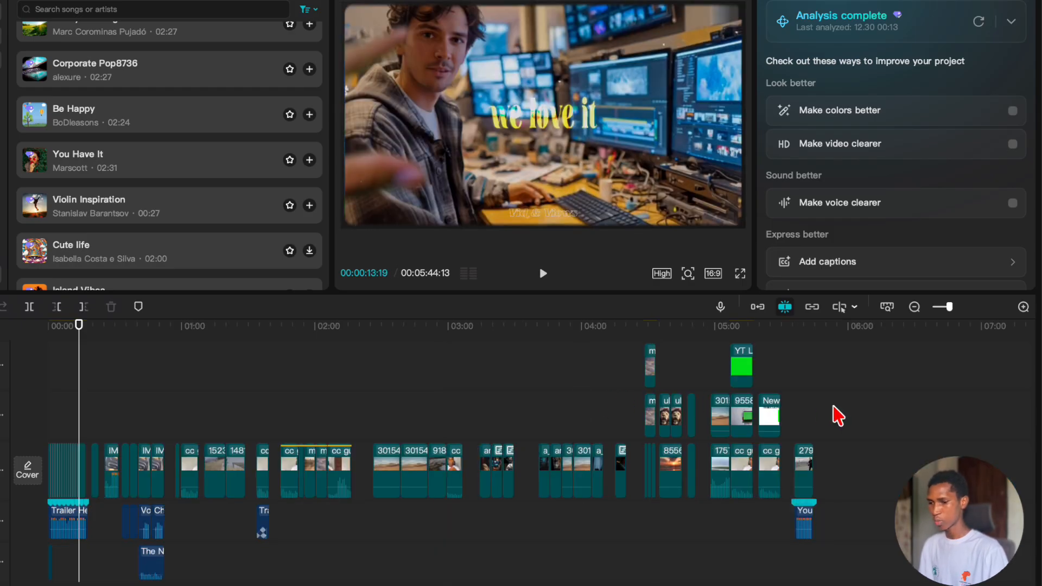
click(803, 400)
scroll(825, 443, up, 5)
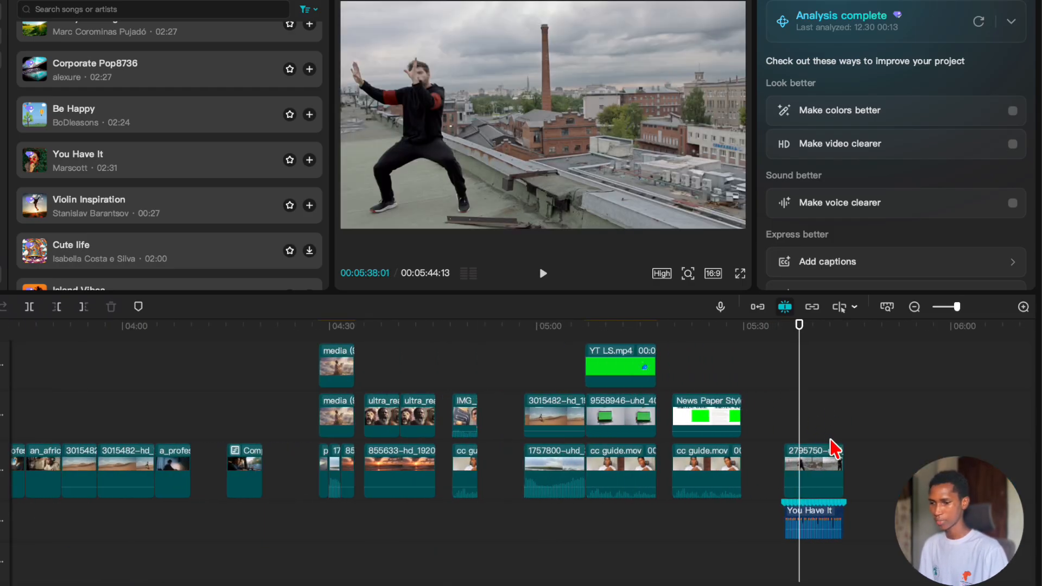
scroll(830, 442, up, 3)
scroll(814, 438, right, 5)
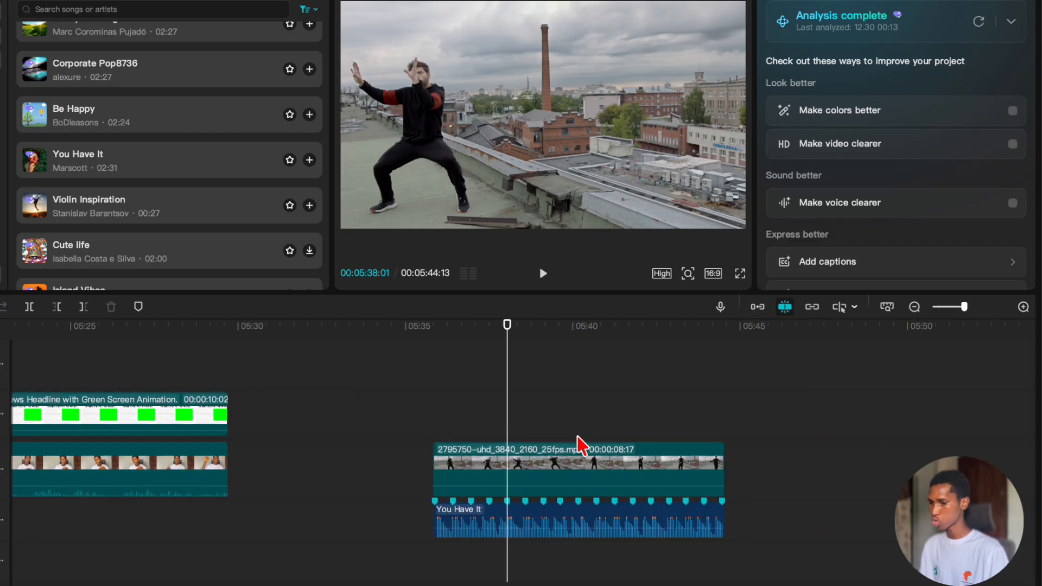
click(432, 399)
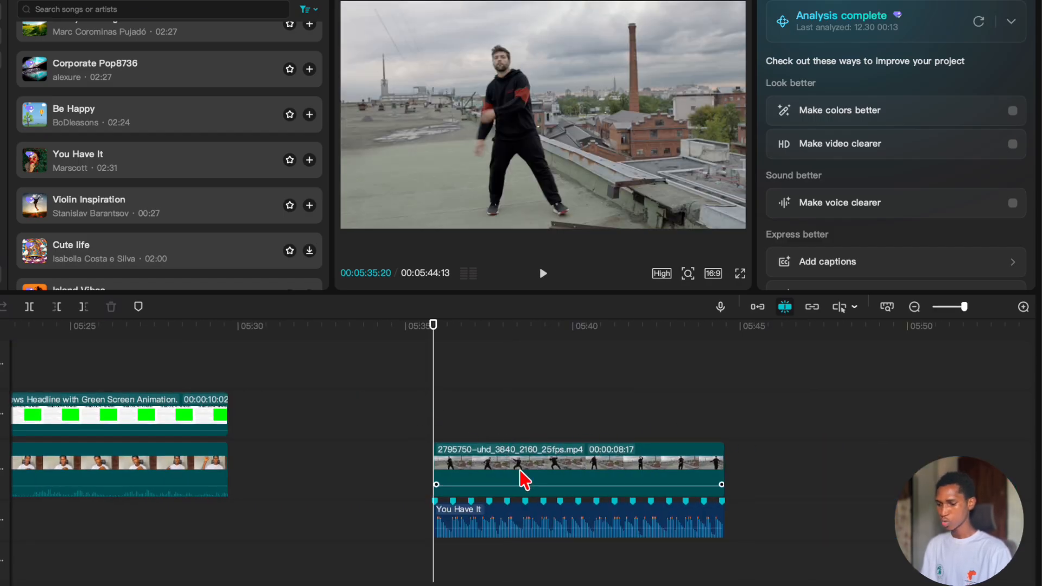
scroll(523, 476, up, 3)
scroll(510, 477, right, 5)
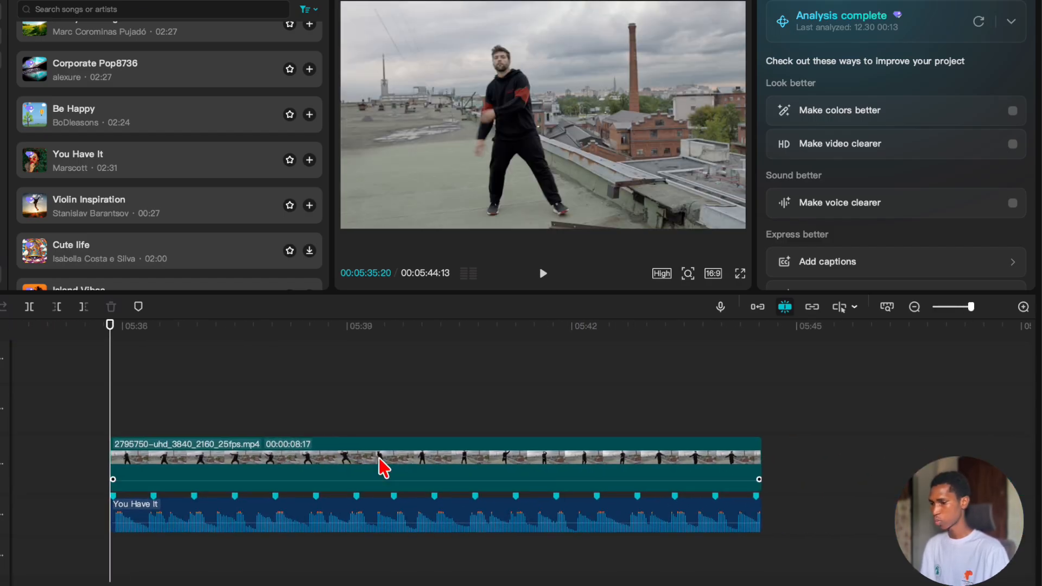
drag(161, 375, 154, 384)
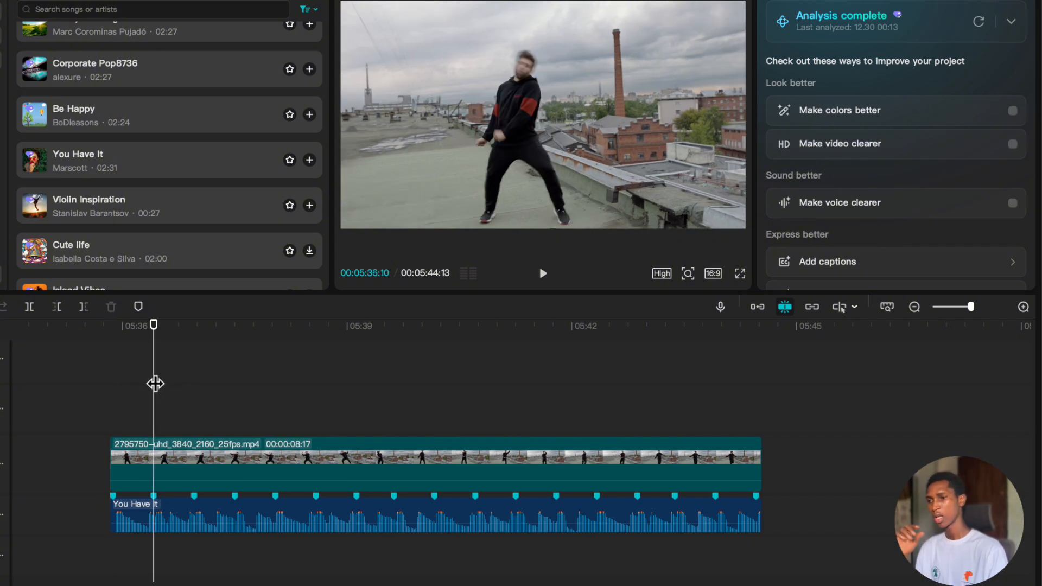
Split the rooftop dance clip at the song's second, third and fourth beat markers, from 05:36:10 to 05:37:12.
click(149, 462)
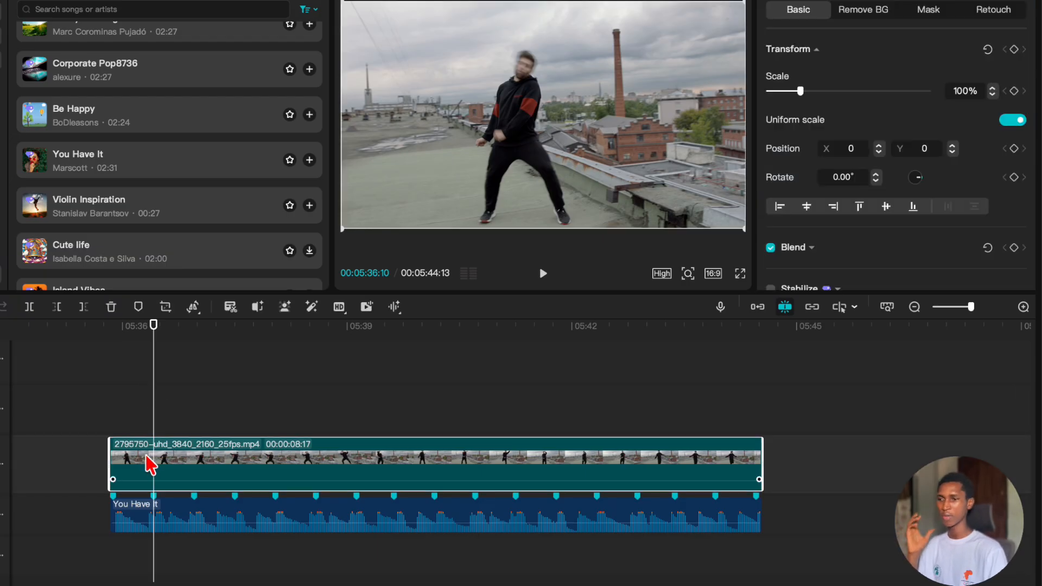
key(ctrl+b)
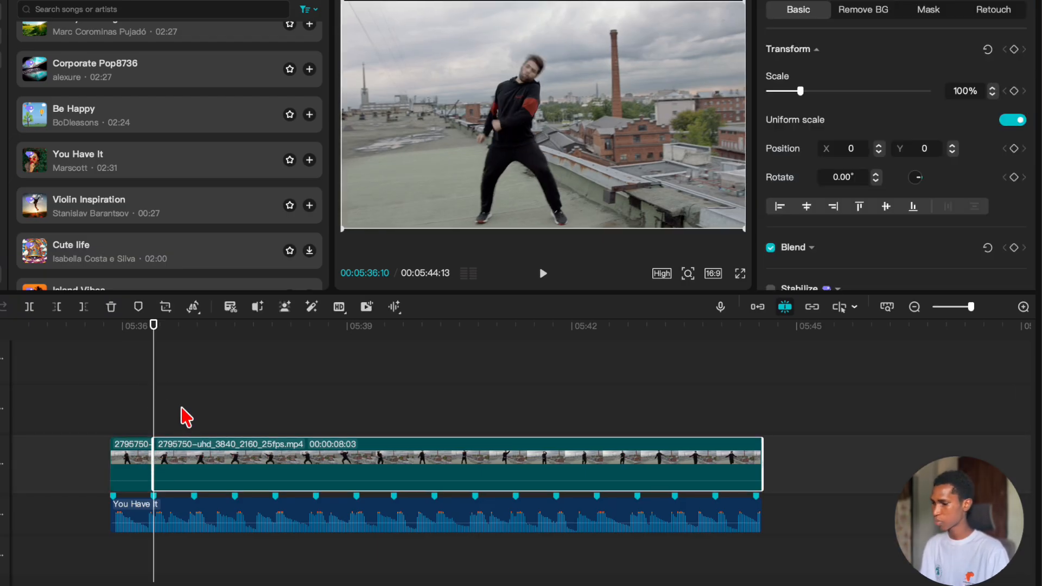
click(182, 408)
mouse_move(183, 414)
mouse_down()
mouse_move(244, 396)
mouse_move(234, 401)
mouse_up()
click(208, 471)
key(ctrl+b)
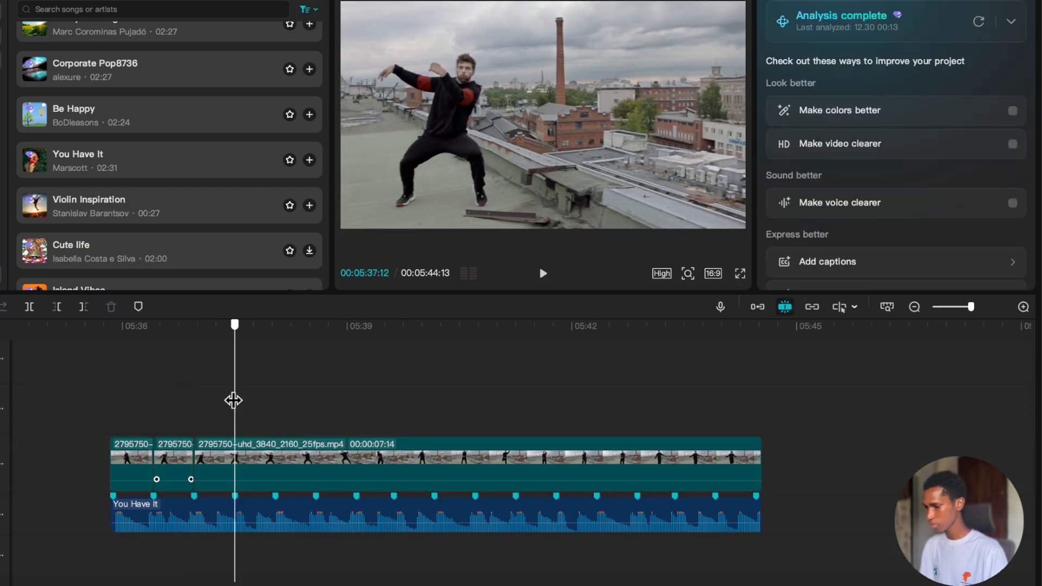
click(249, 473)
key(ctrl+b)
Split the dance clip at each of the fifth to eighth beat markers, from 05:38:01 to 05:39:15.
click(277, 412)
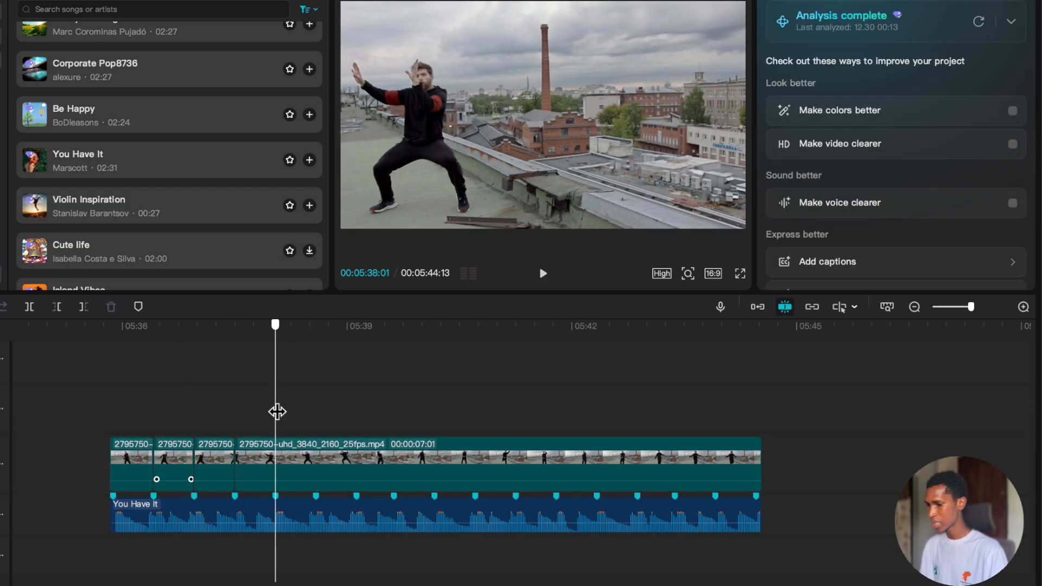
click(296, 457)
key(ctrl+b)
click(314, 412)
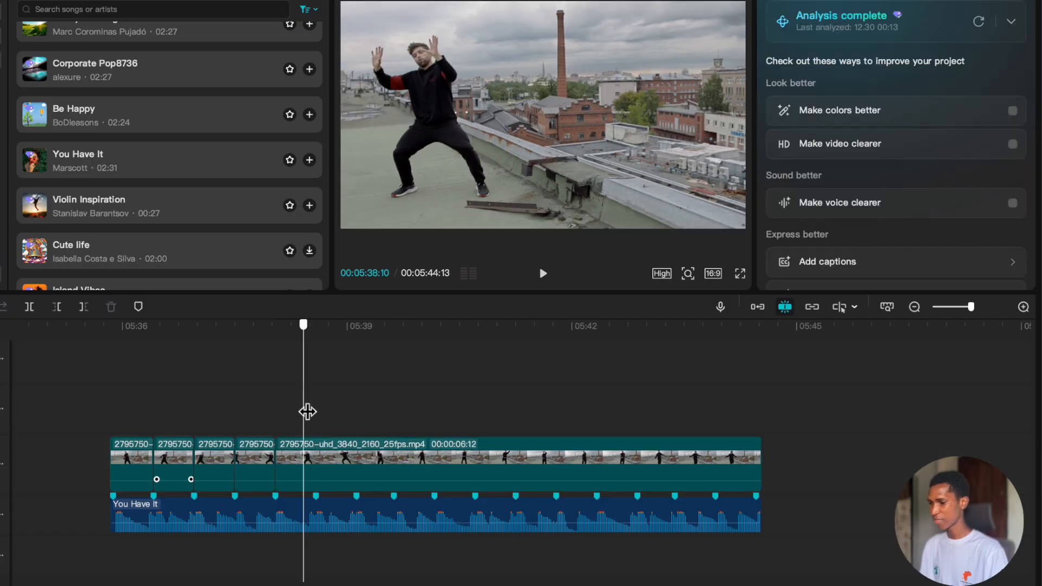
key(ctrl+b)
drag(366, 408, 389, 402)
key(ctrl+b)
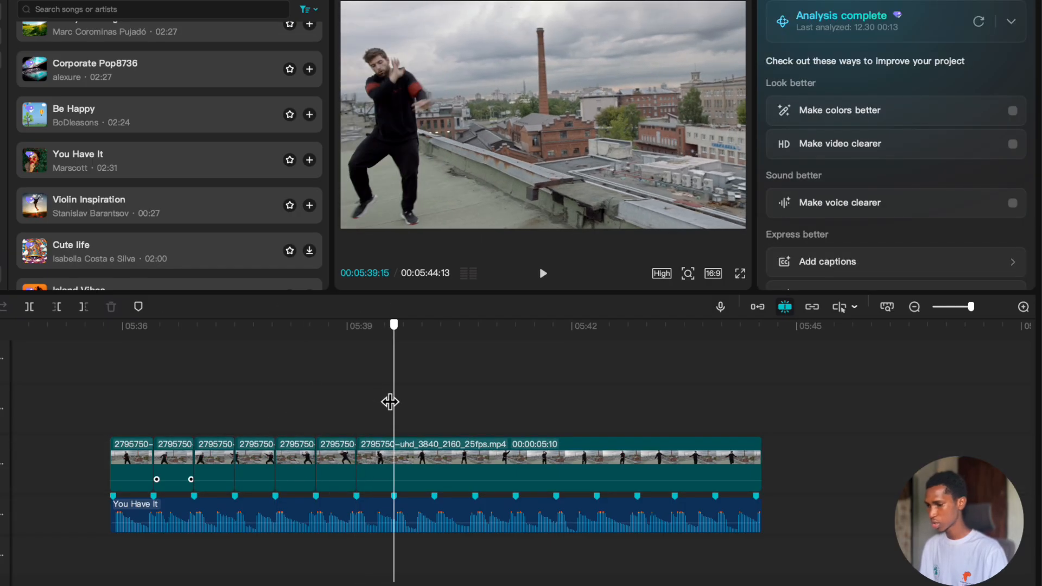
key(ctrl+b)
Split the dance clip at each of the five beat markers from 05:40:04 to 05:42:08.
click(432, 394)
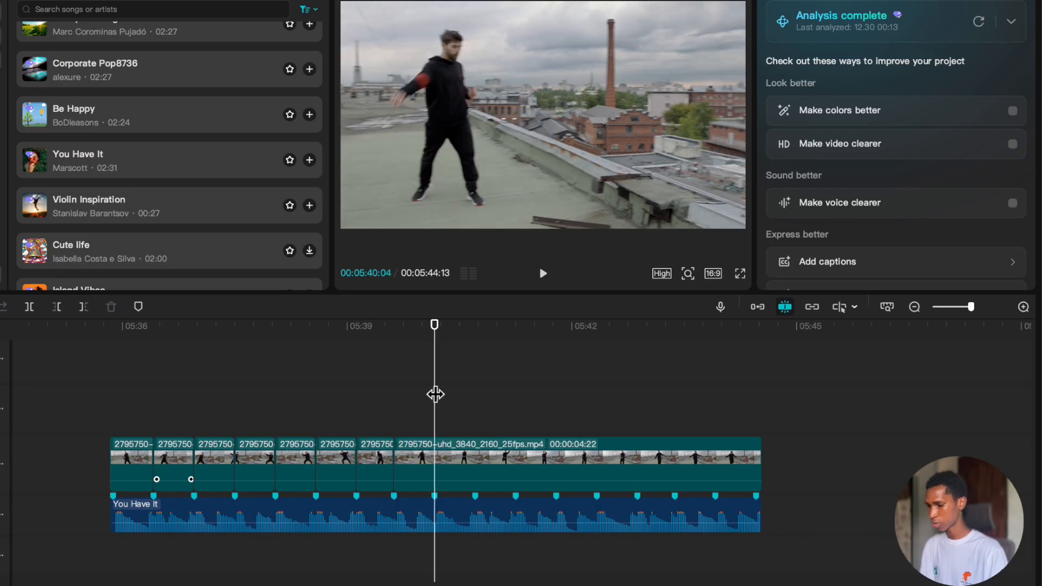
key(ctrl+b)
click(473, 379)
key(ctrl+b)
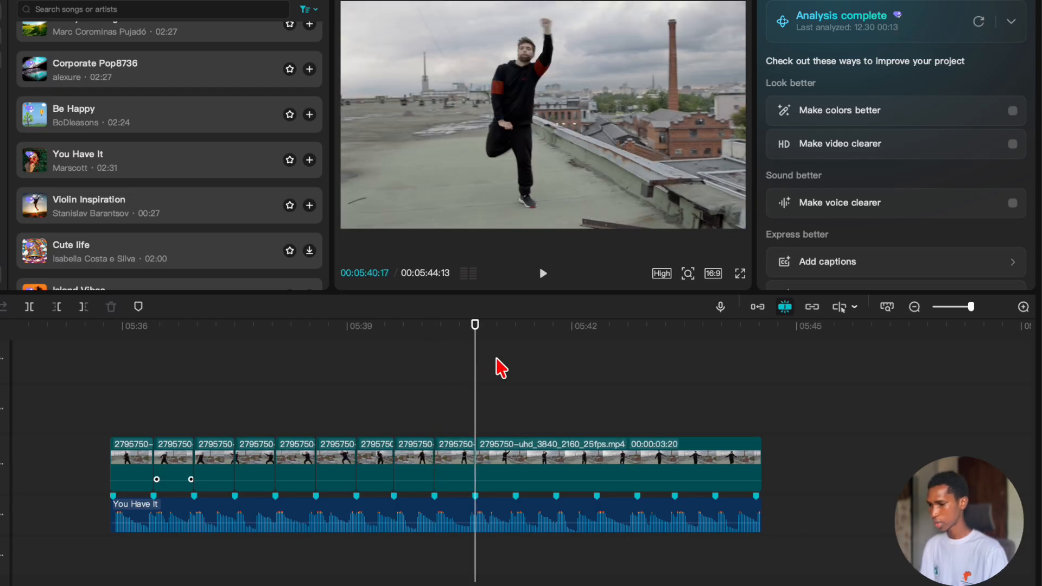
drag(501, 368, 596, 376)
key(ctrl+b)
click(526, 371)
key(ctrl+b)
key(ctrl+b)
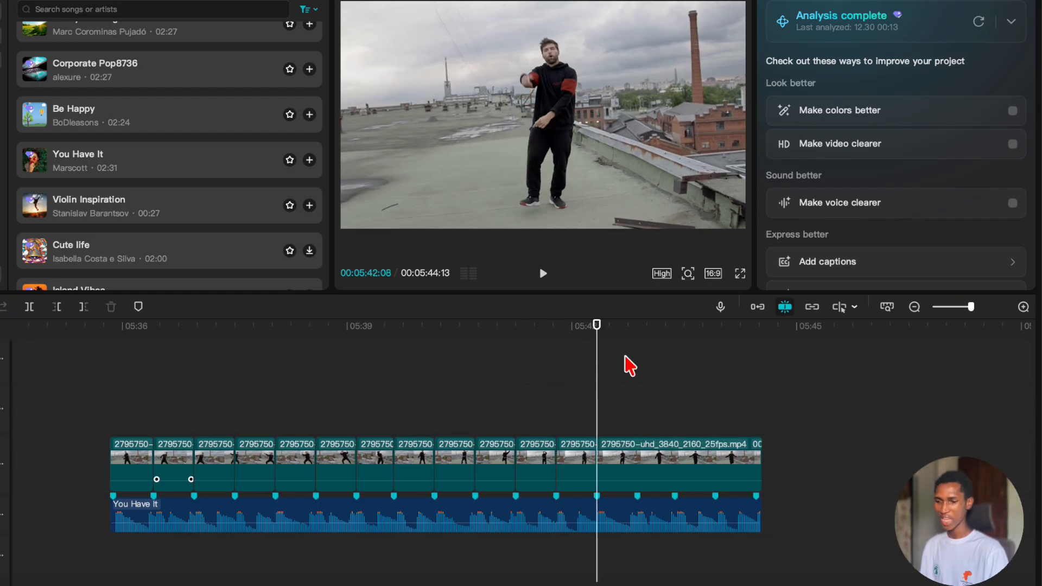
Split the end of the dance clip at the beat markers at 05:42:21, 05:43:09 and 05:43:22.
click(634, 372)
key(ctrl+b)
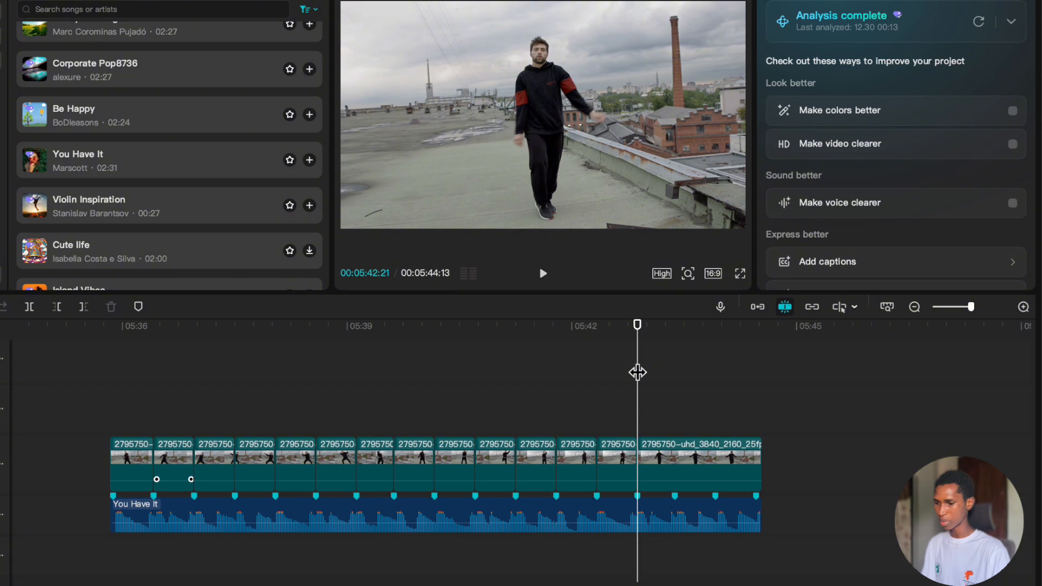
drag(669, 370, 674, 374)
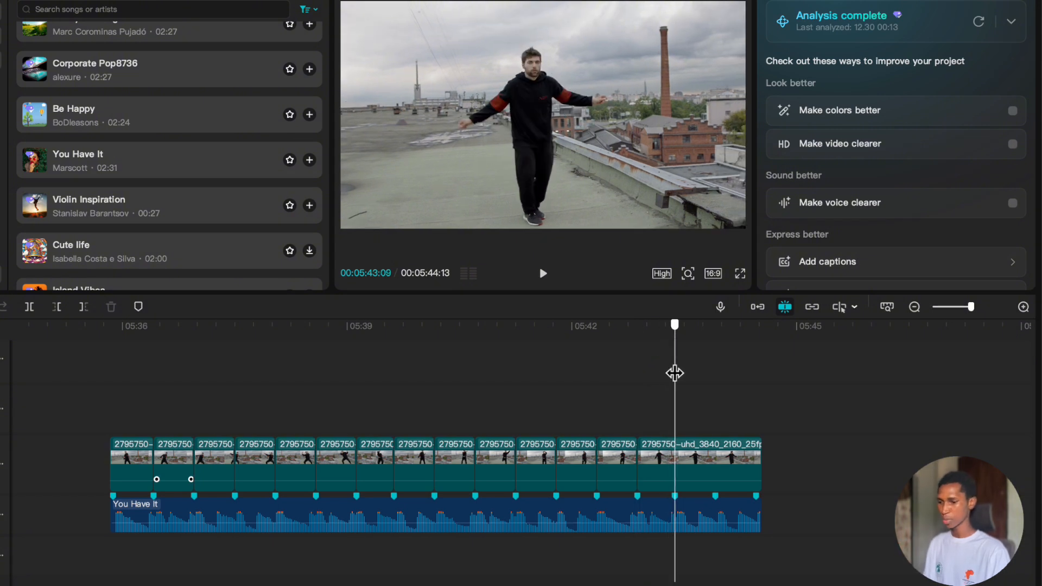
key(ctrl+b)
click(713, 355)
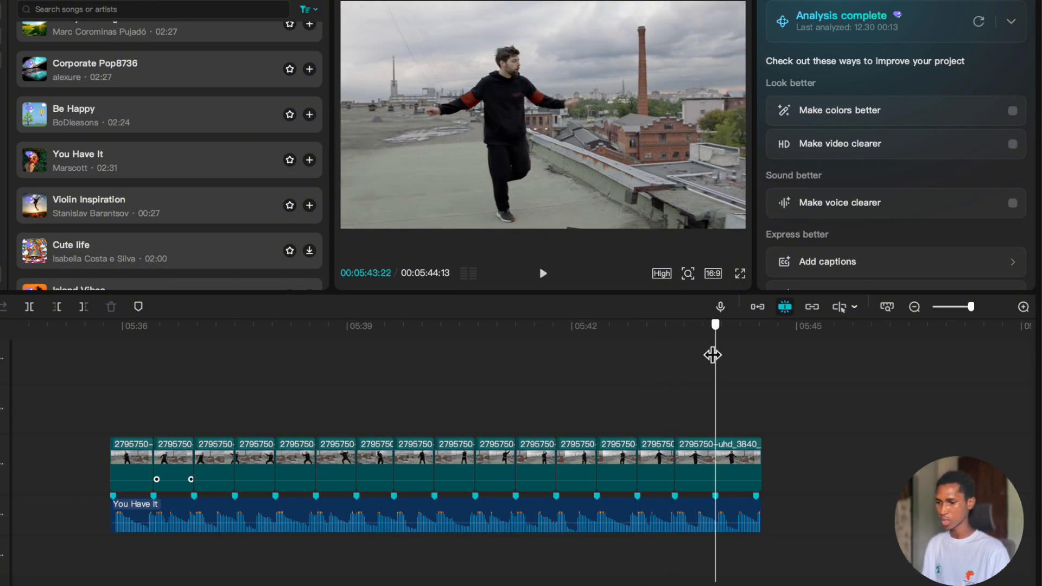
key(ctrl+b)
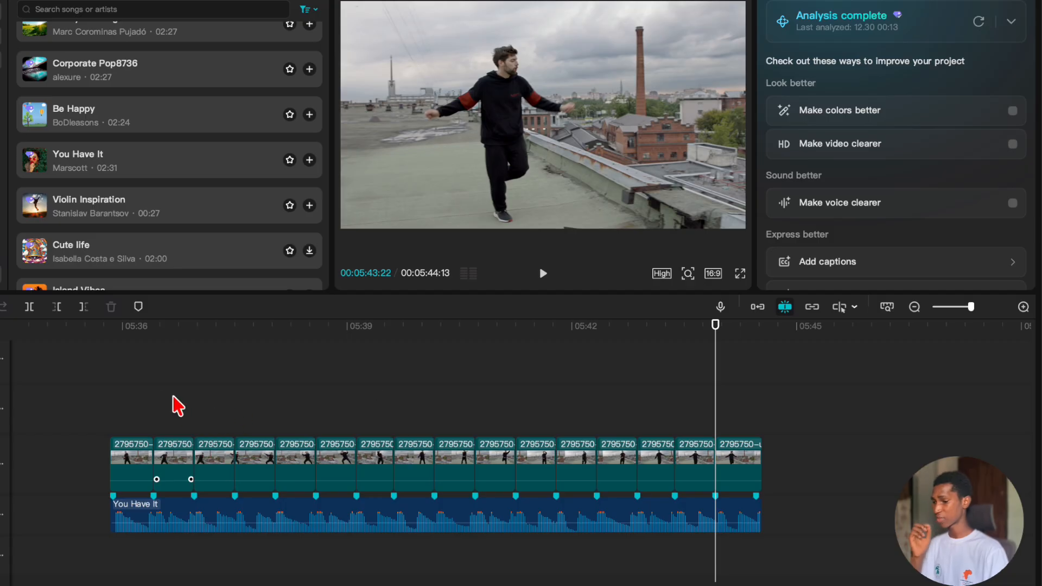
Play the cut dance clip from its start and mirror its second segment, which begins at 05:36:10.
click(111, 387)
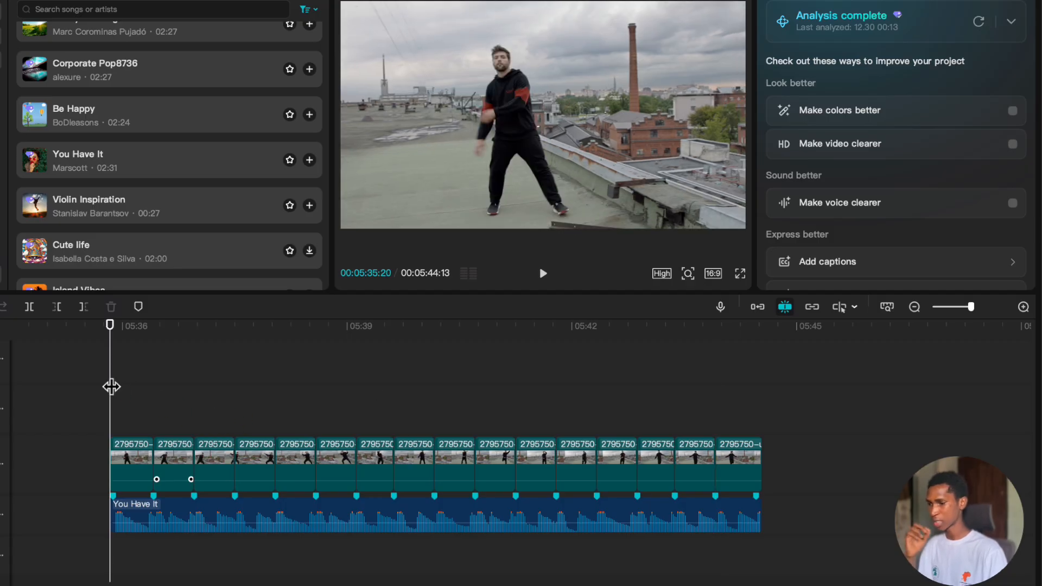
click(130, 466)
key(space)
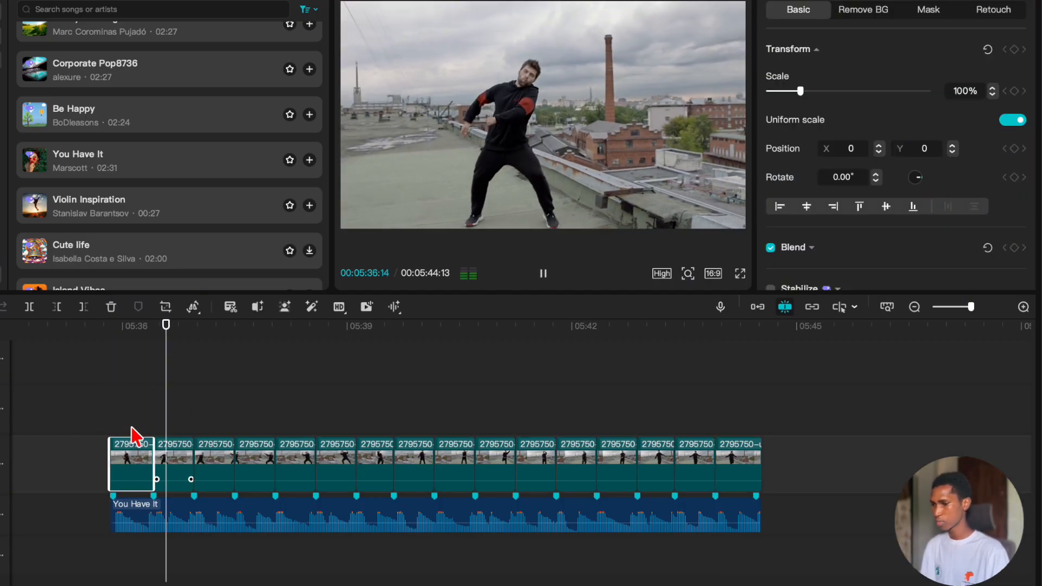
key(space)
click(175, 470)
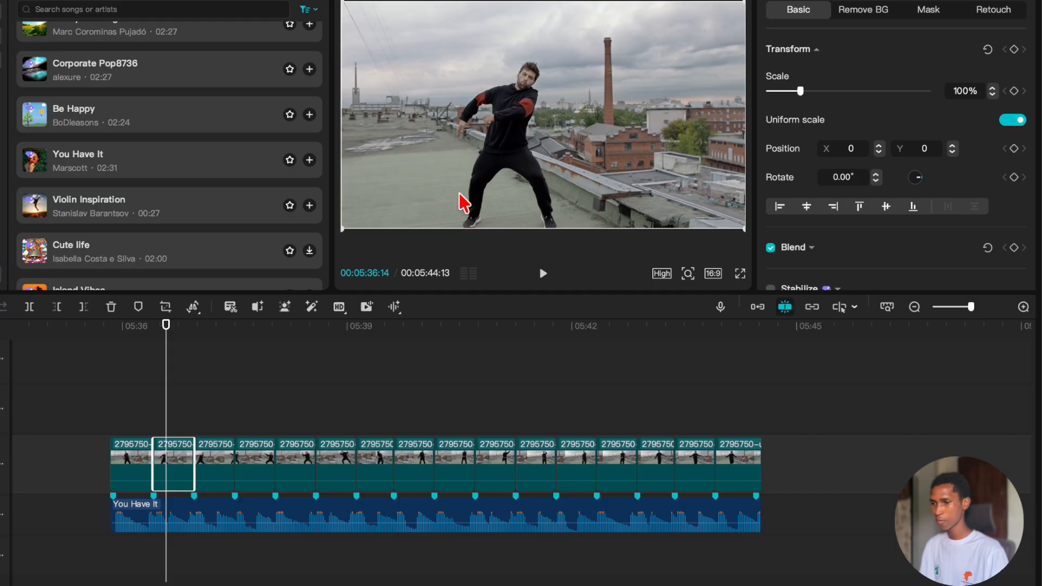
click(194, 308)
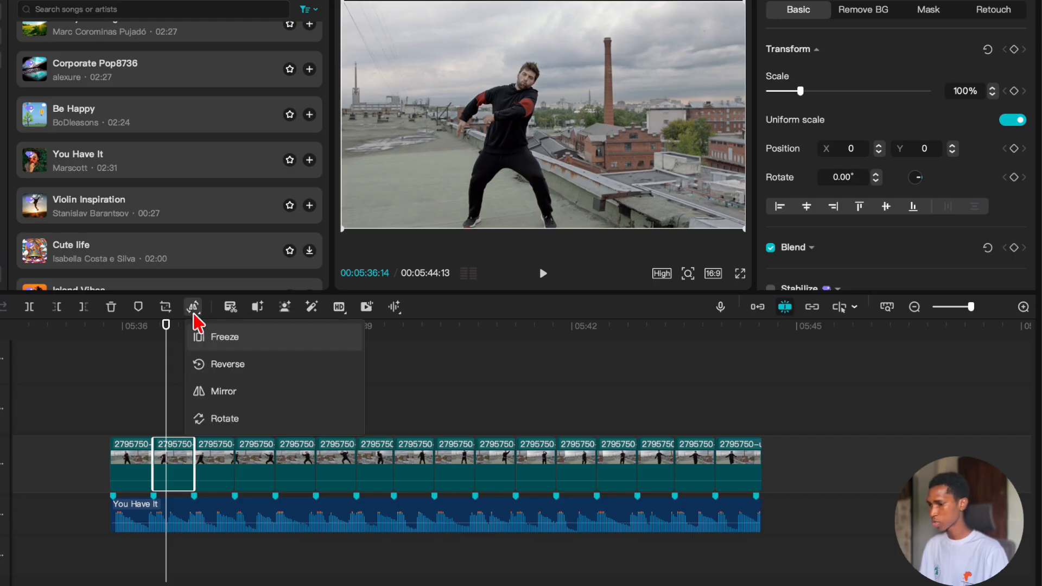
click(219, 394)
Play the dance clip from 05:35:20 to check the mirrored segment against the beat.
click(119, 391)
drag(119, 392, 110, 405)
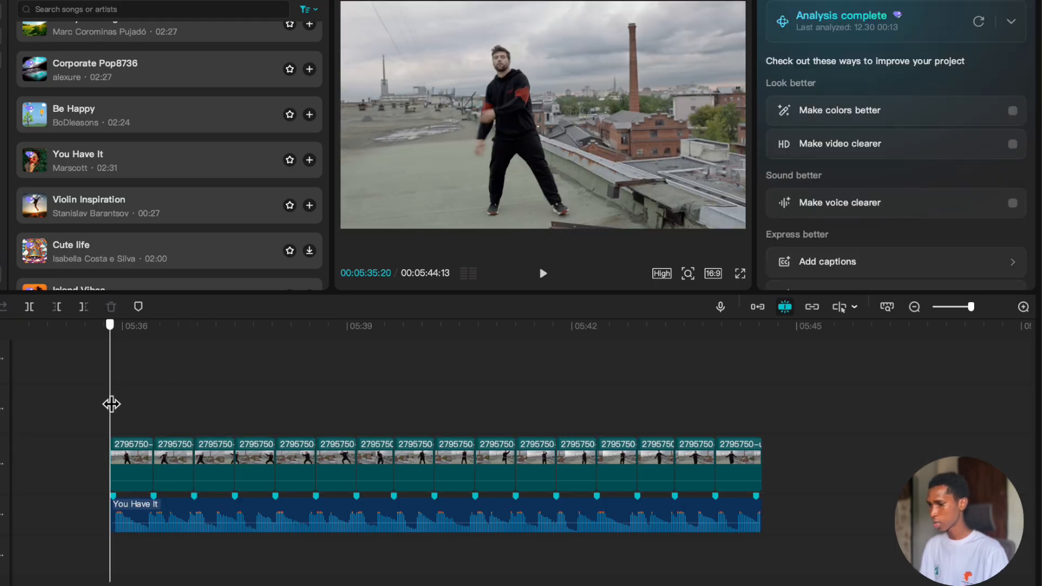
key(space)
key(space)
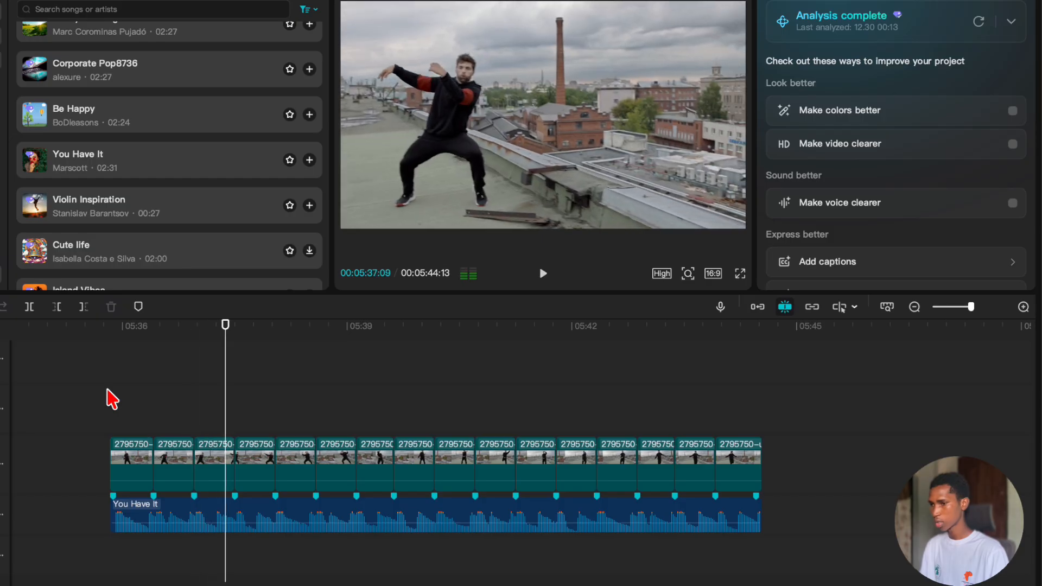
click(108, 400)
key(space)
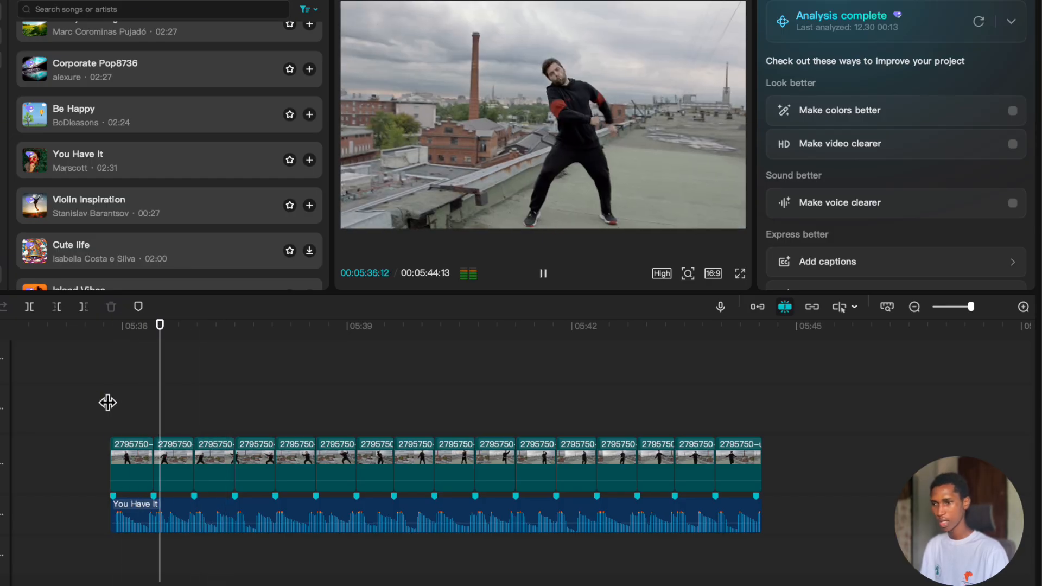
key(space)
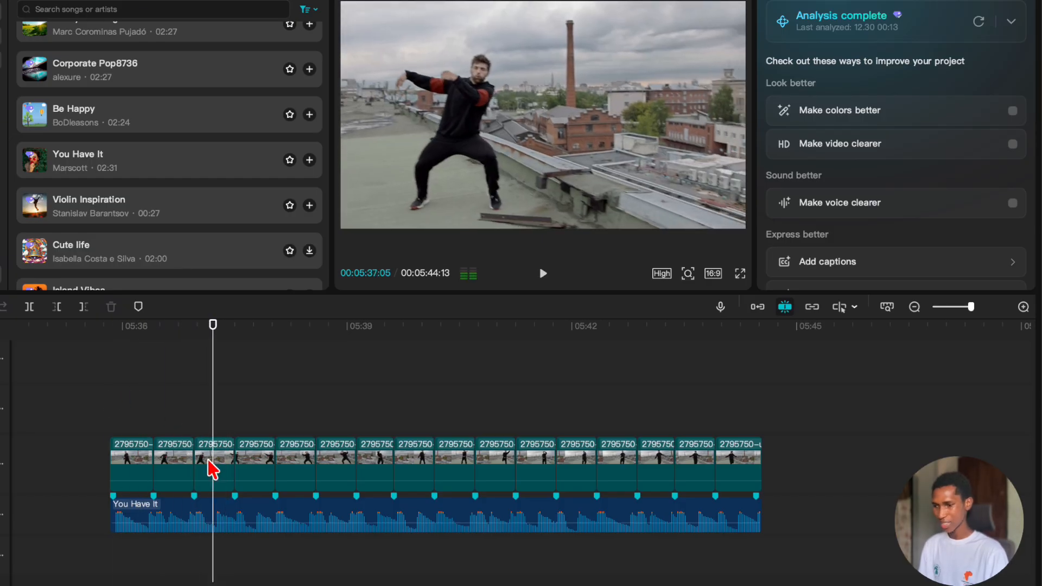
key(space)
Enlarge the dance clip's fourth segment to 179% and reposition it to X 1526, Y 0 to centre the dancer.
click(260, 471)
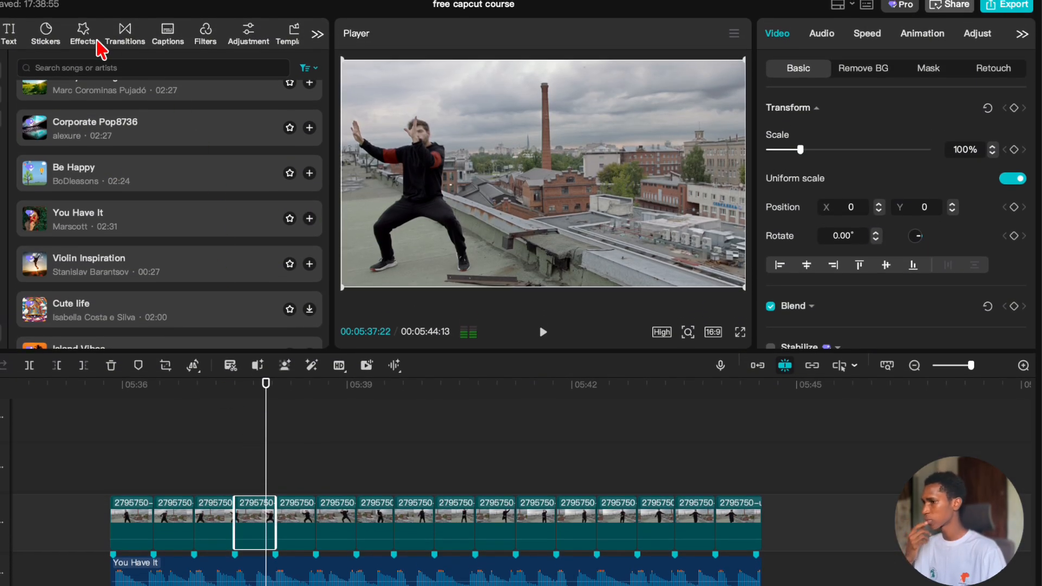
click(87, 44)
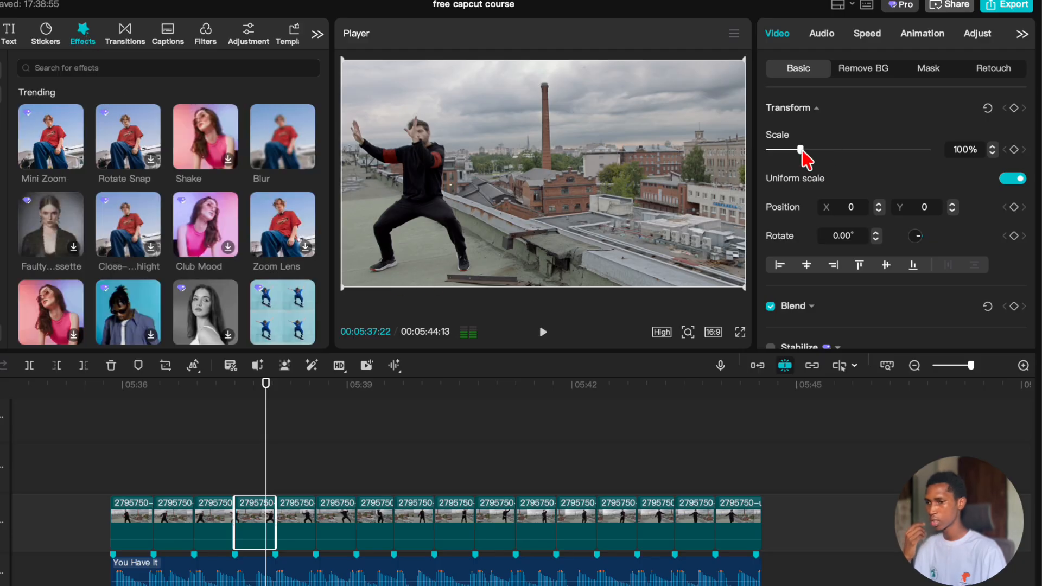
drag(800, 151, 825, 153)
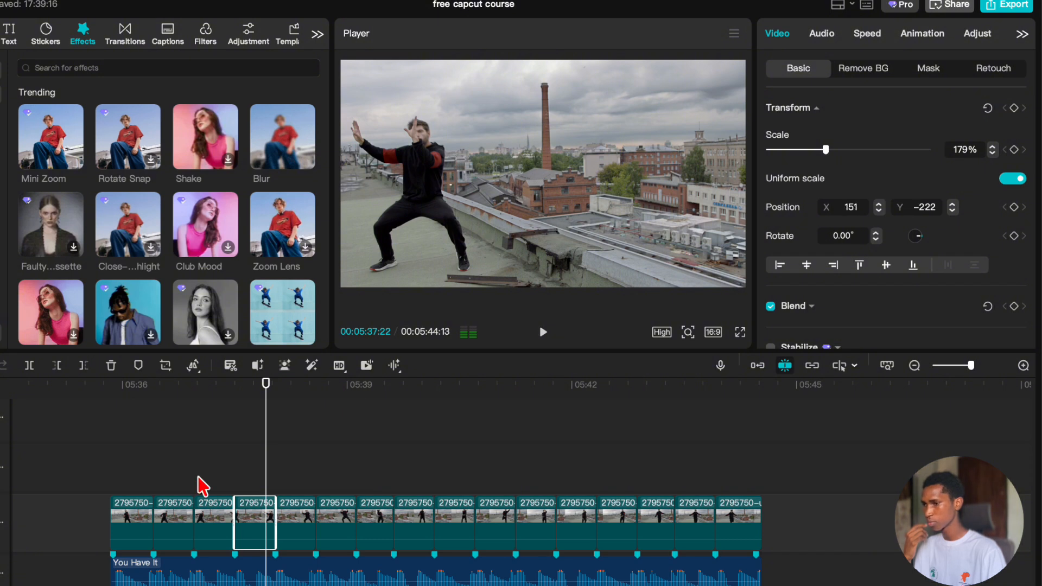
click(228, 475)
click(247, 502)
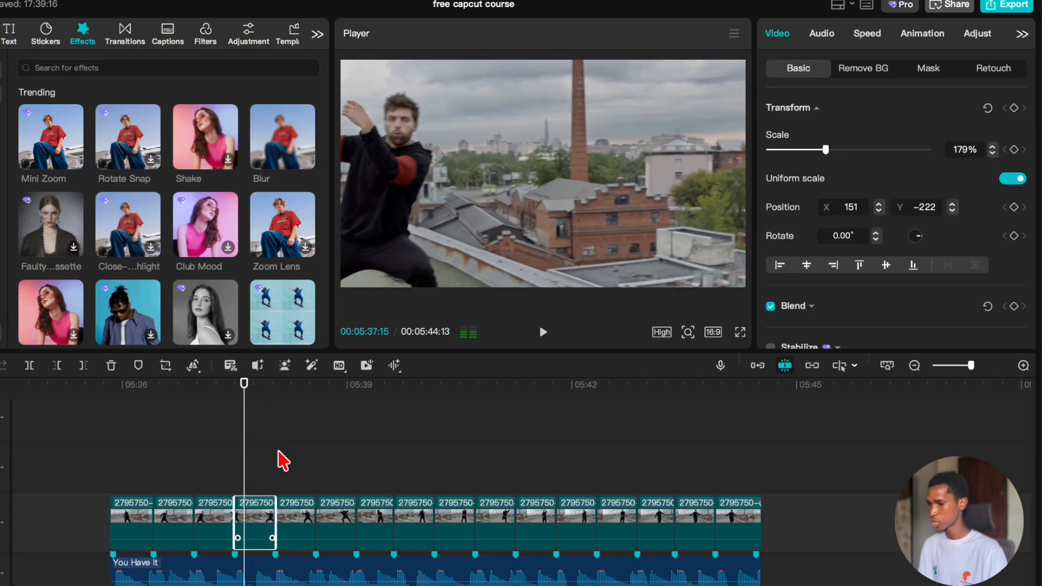
drag(504, 208, 562, 200)
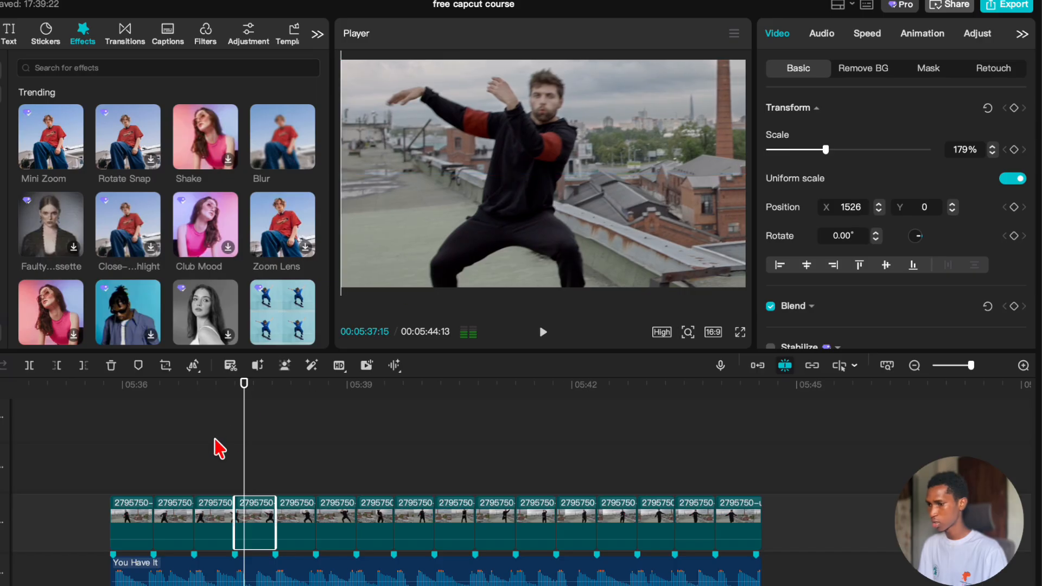
Play the dance clip from its start to check the mirrored and enlarged segments.
click(108, 466)
key(space)
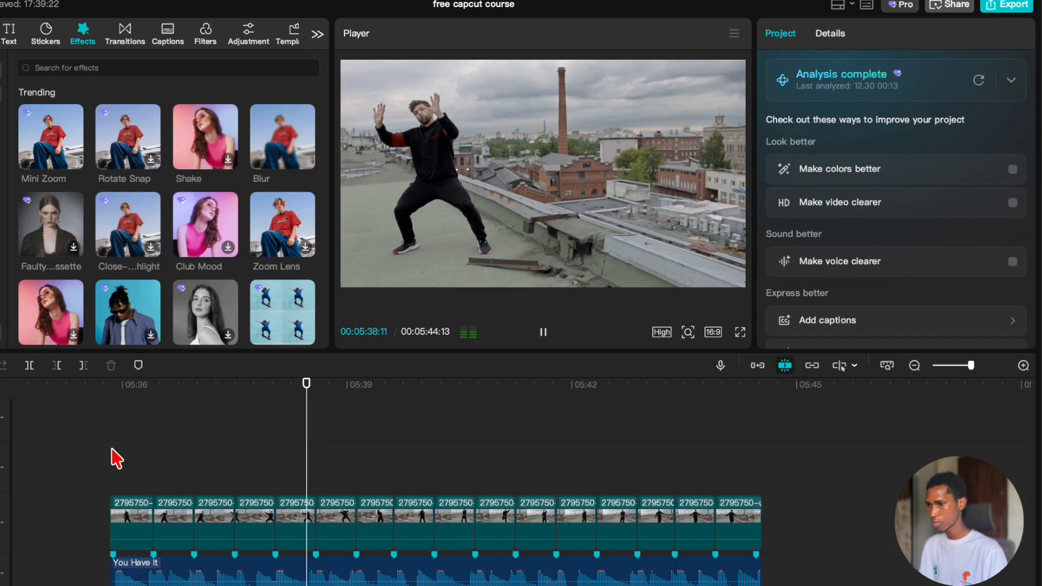
key(space)
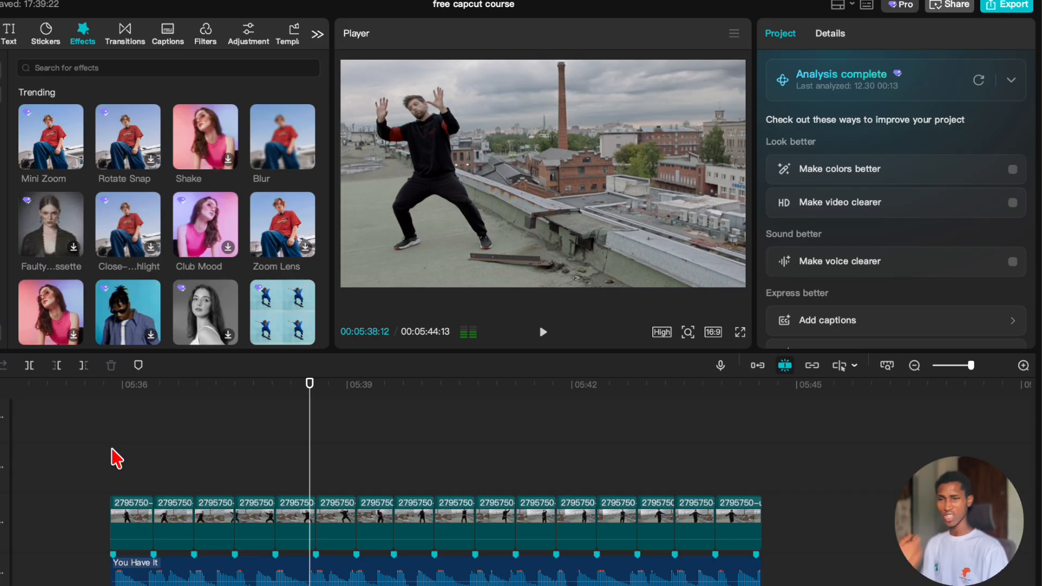
Add the Shake effect above the dance clip, starting with the enlarged fourth segment at 05:37:12.
click(202, 140)
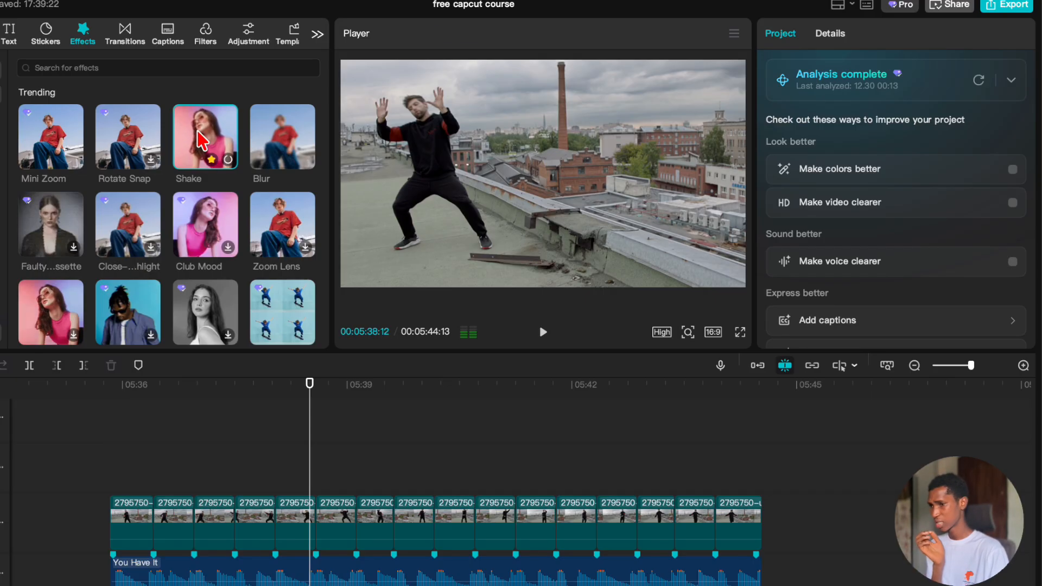
click(250, 433)
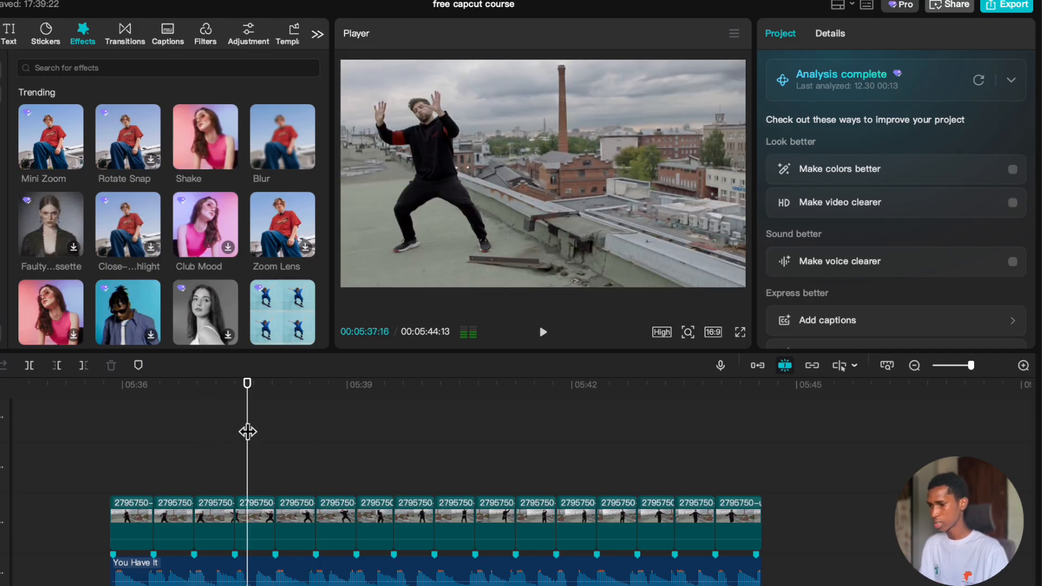
click(235, 435)
click(215, 150)
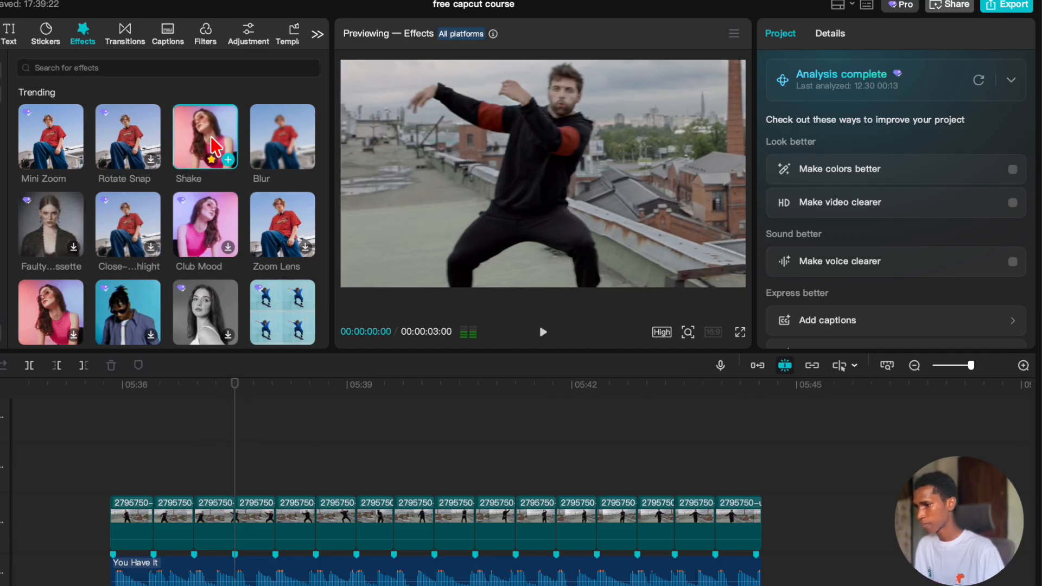
drag(215, 146, 234, 439)
Play into the Shake effect and trim its end to the end of the fourth segment at 05:38:01.
click(168, 466)
key(space)
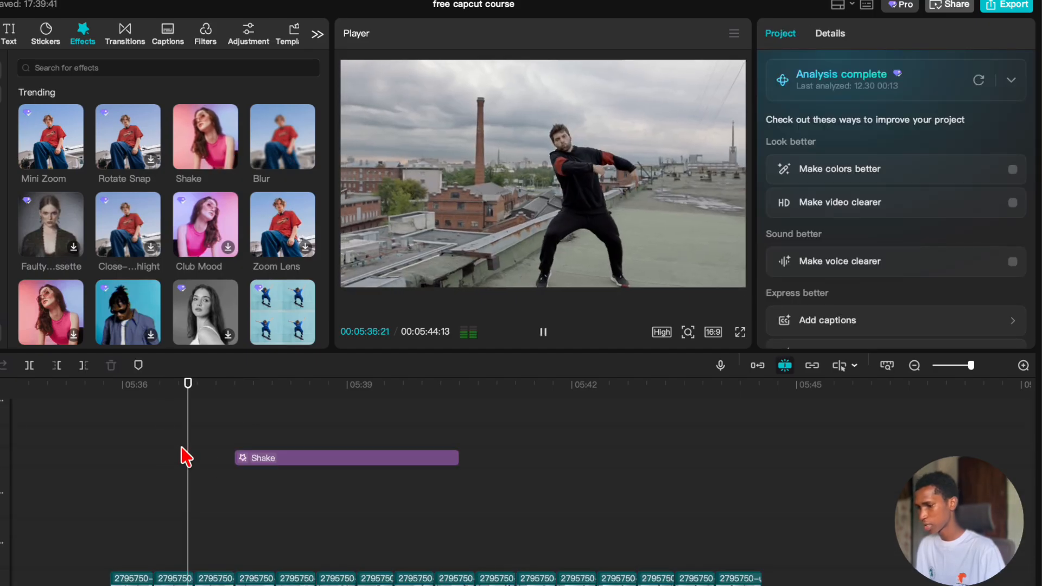
key(space)
mouse_move(271, 438)
mouse_down()
mouse_move(284, 433)
mouse_move(276, 439)
mouse_up()
click(279, 459)
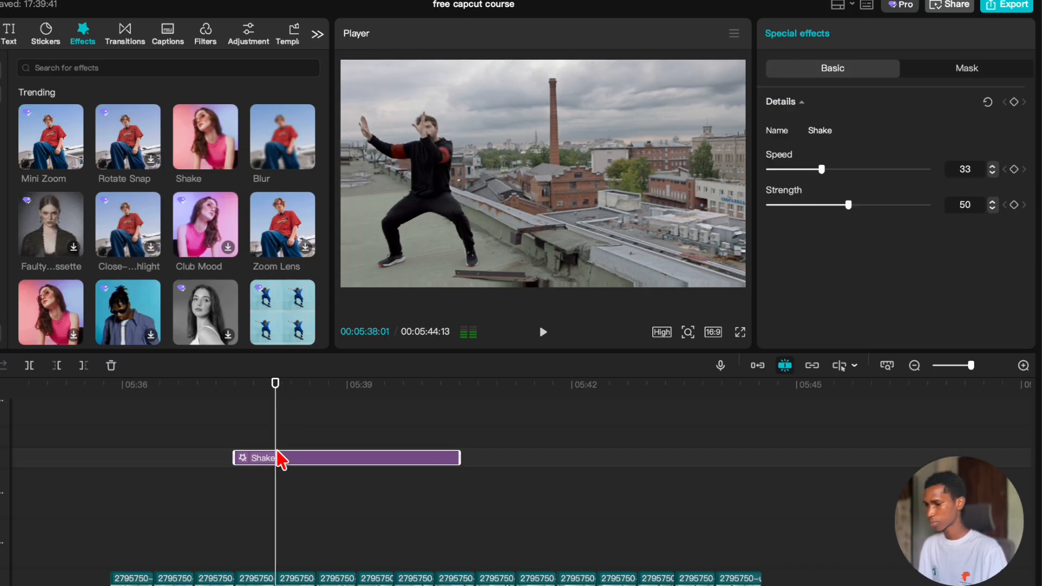
key(w)
Play the section around the trimmed Shake effect to check its timing with the beat.
click(249, 411)
key(space)
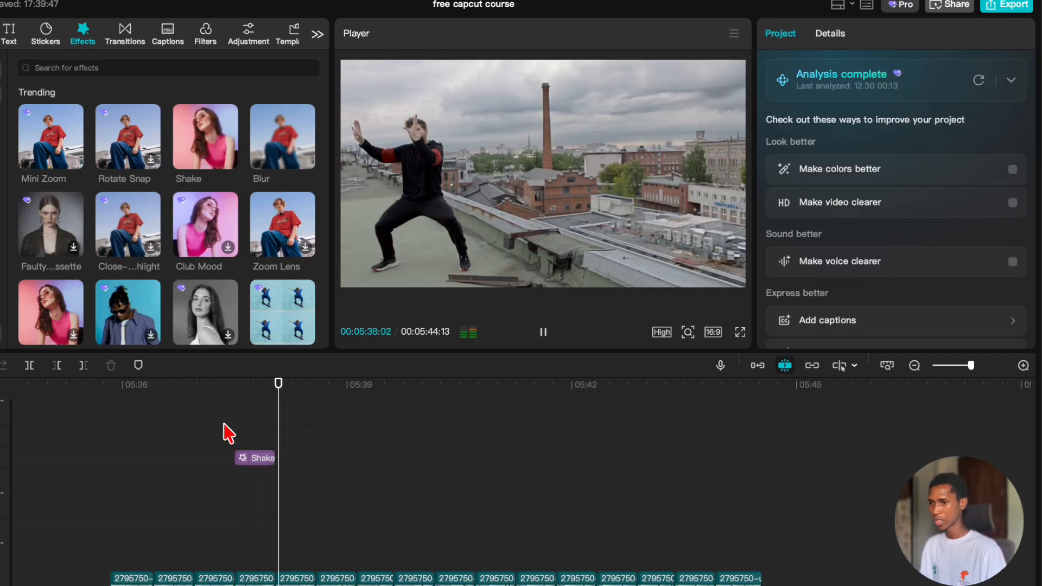
click(185, 436)
key(space)
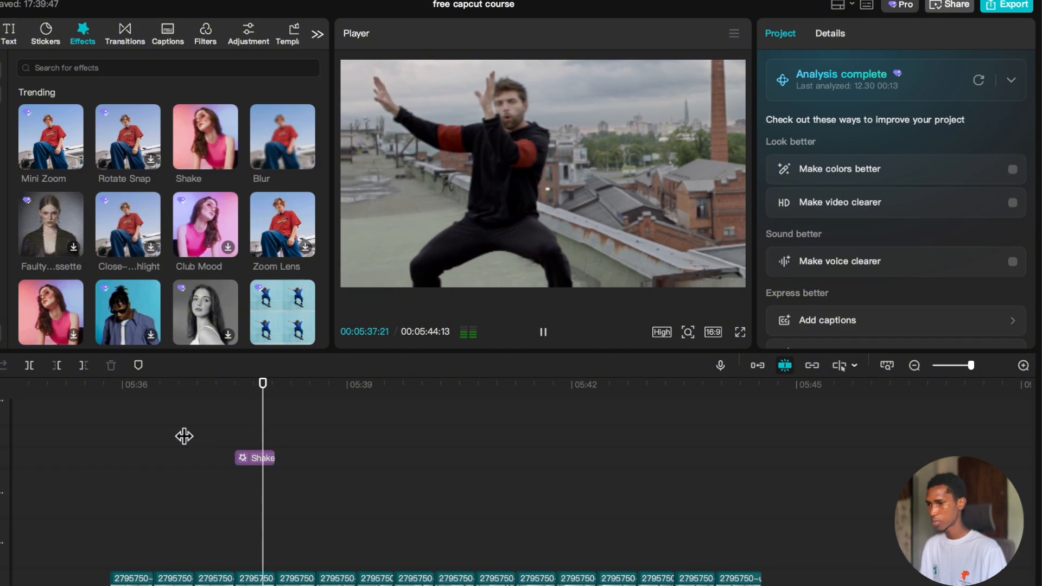
Stop playback and return the playhead to the start of the dance clip at 05:35:20.
key(space)
scroll(332, 522, down, 3)
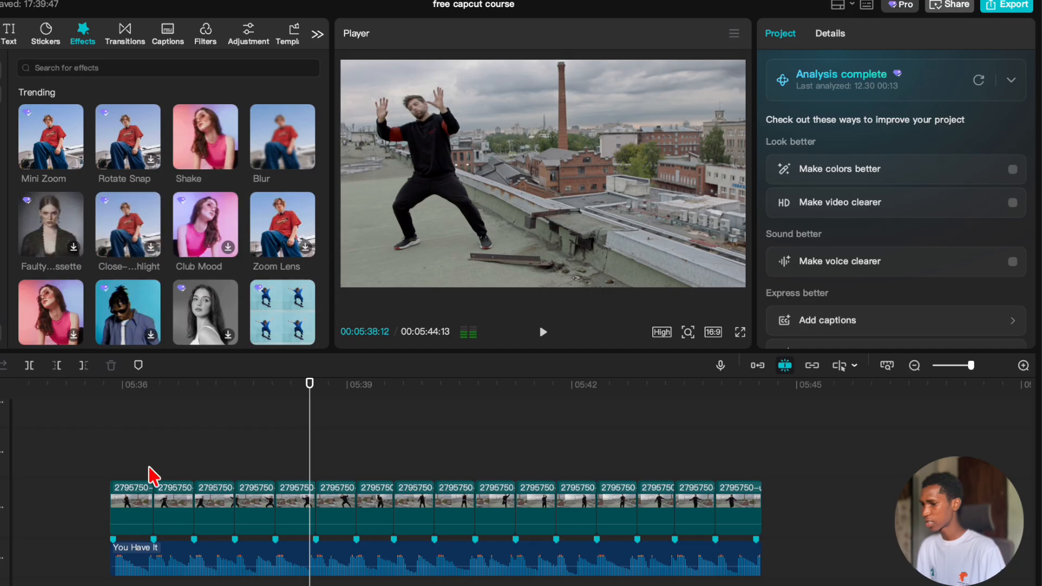
click(113, 450)
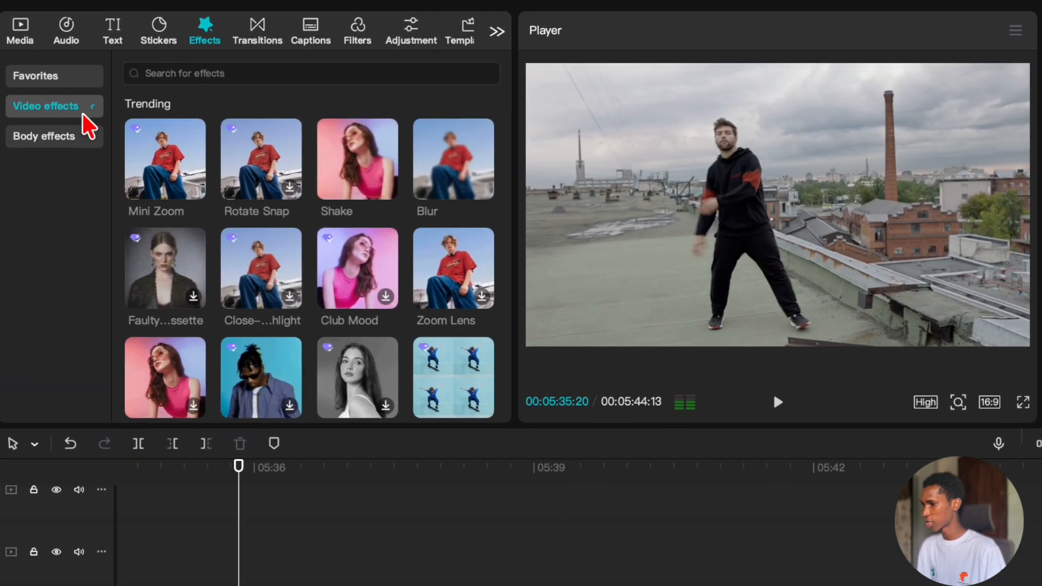
Try to load the Bright Idea effect from the trending body effects.
click(70, 134)
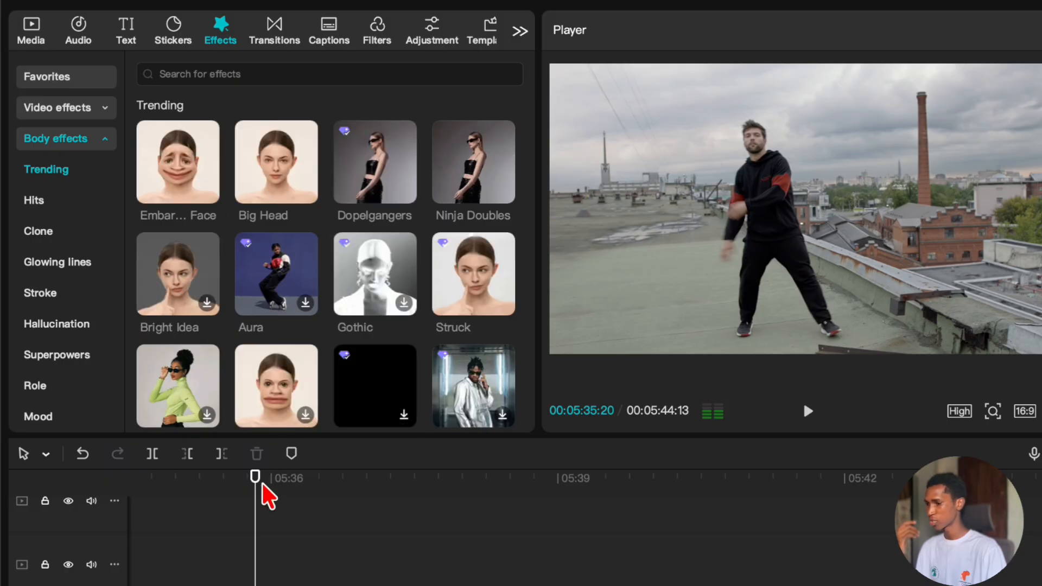
click(187, 266)
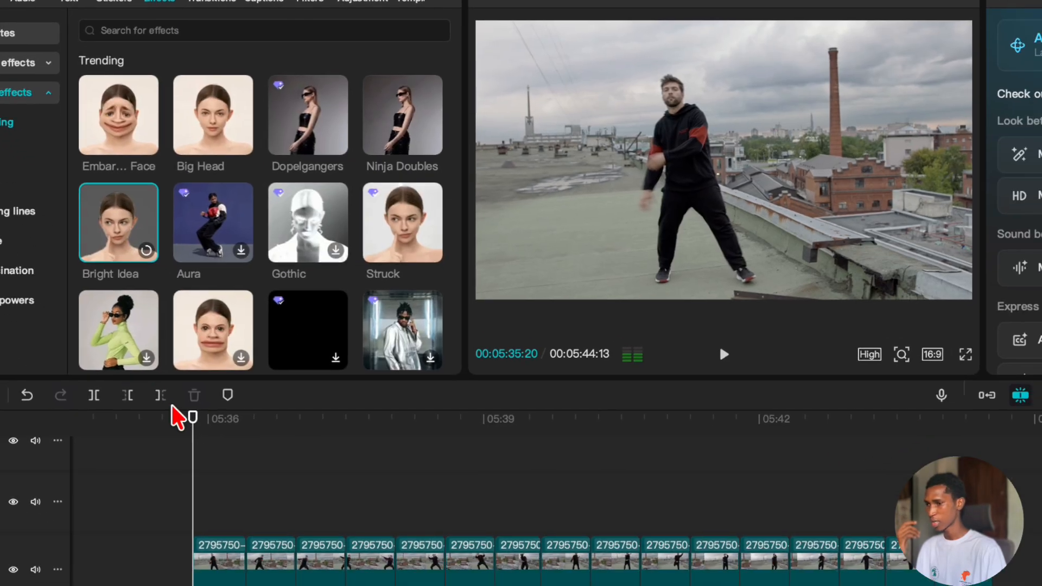
scroll(242, 476, up, 5)
scroll(242, 476, down, 1)
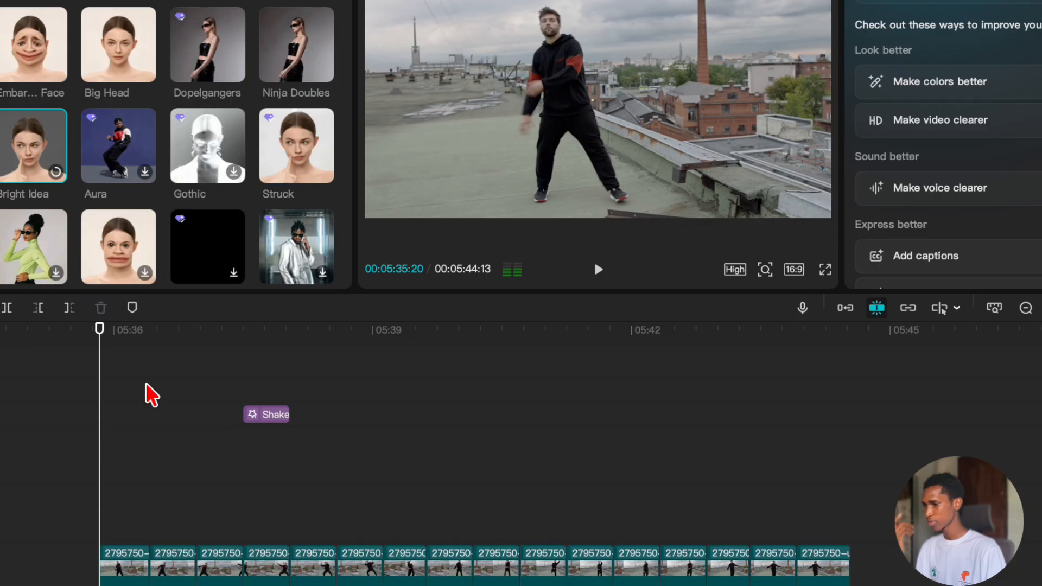
scroll(152, 395, down, 2)
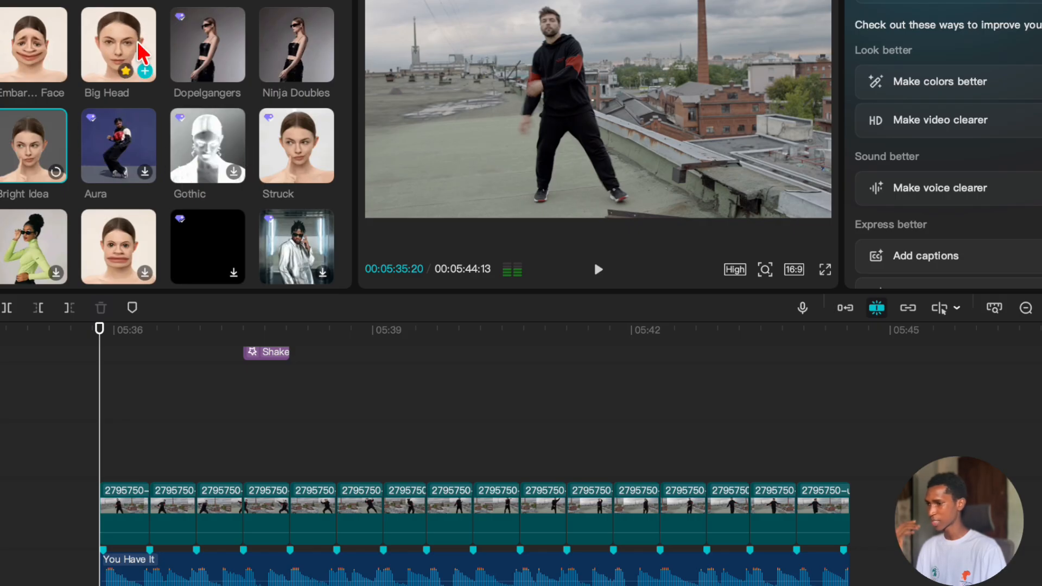
Play the dance clip from its start through the Shake effect into the fifth segment.
click(289, 327)
drag(289, 327, 98, 450)
key(space)
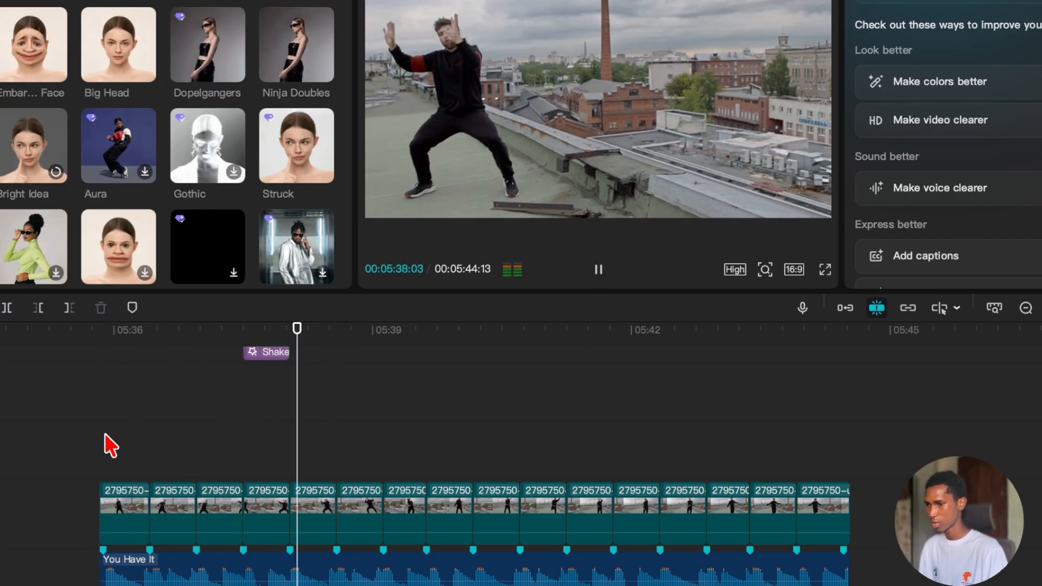
key(space)
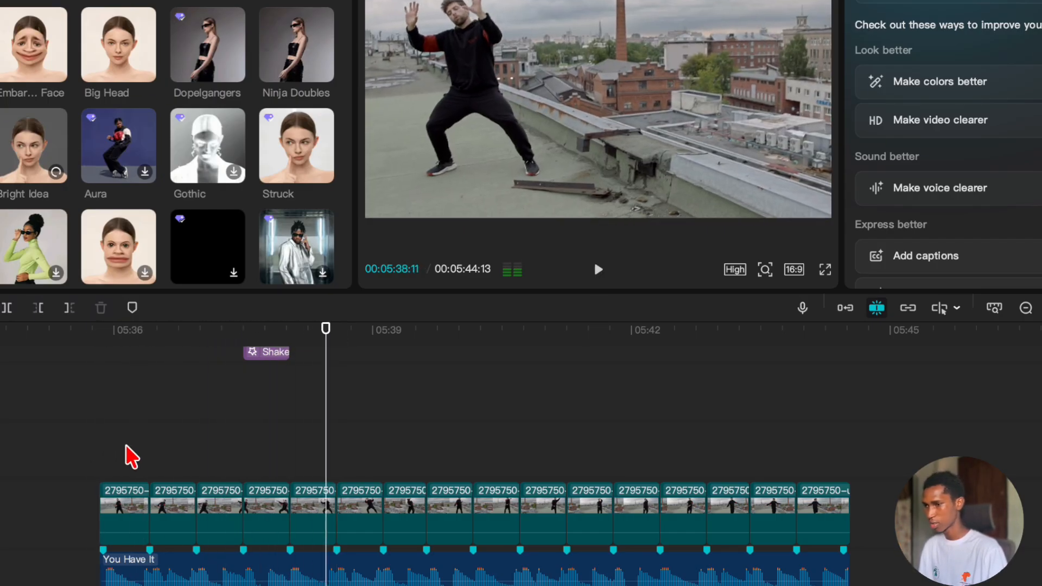
Reverse the fifth dance segment, directly after the Shake effect.
click(323, 521)
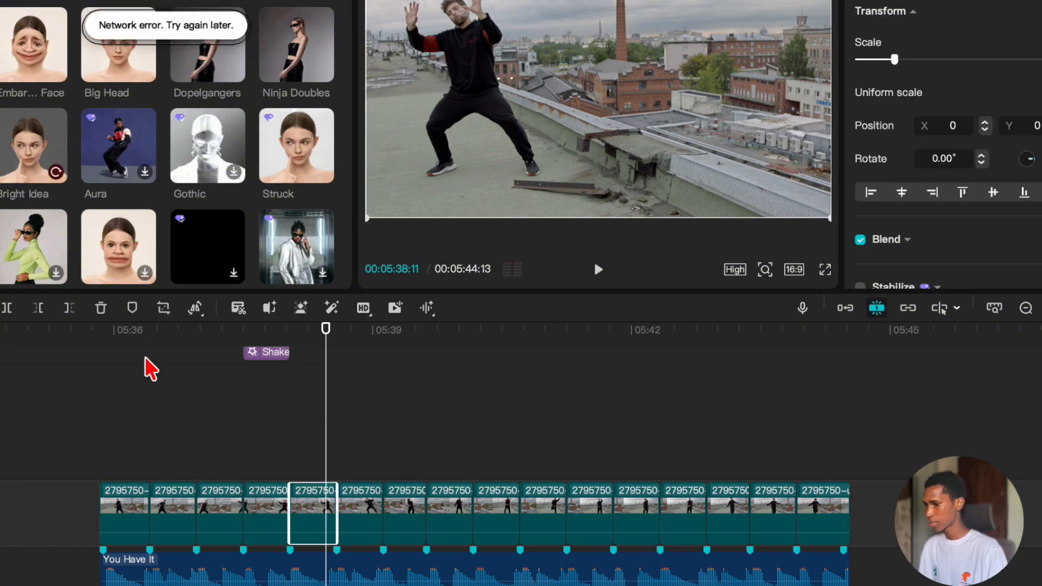
click(194, 307)
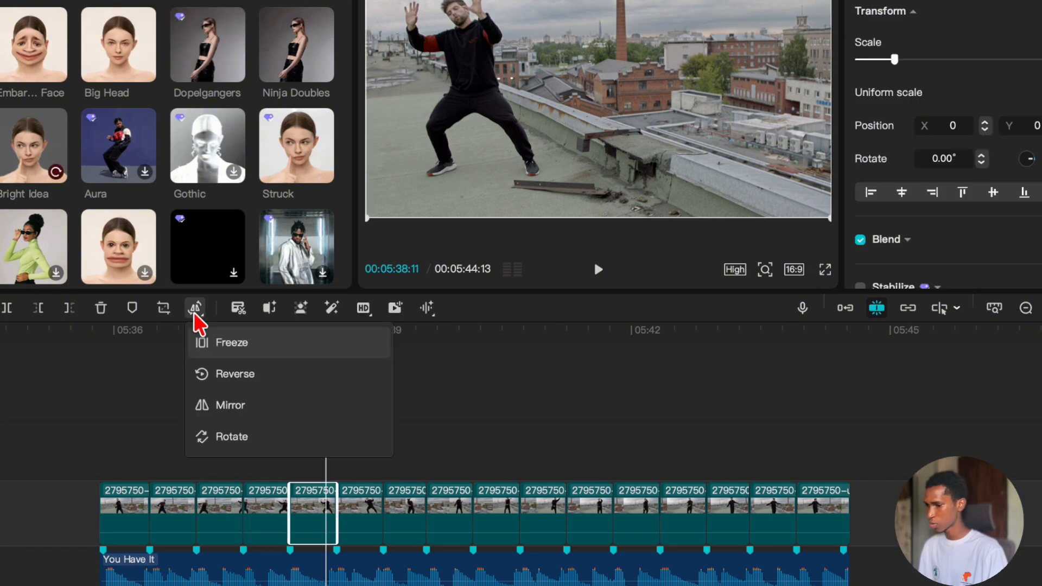
click(221, 374)
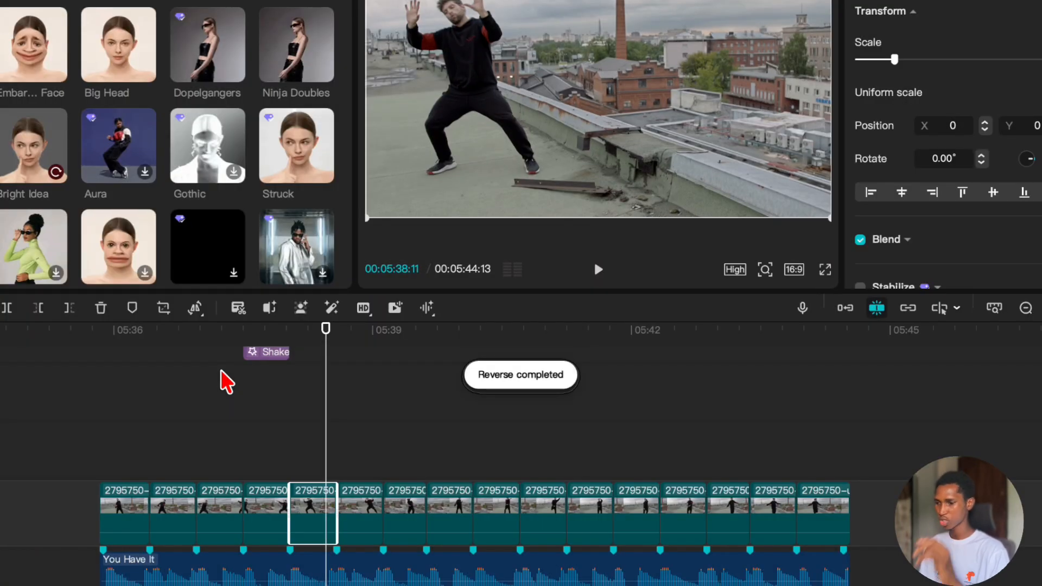
Play from just before the Shake effect into the seventh segment to check the reversed fifth segment.
click(223, 382)
key(space)
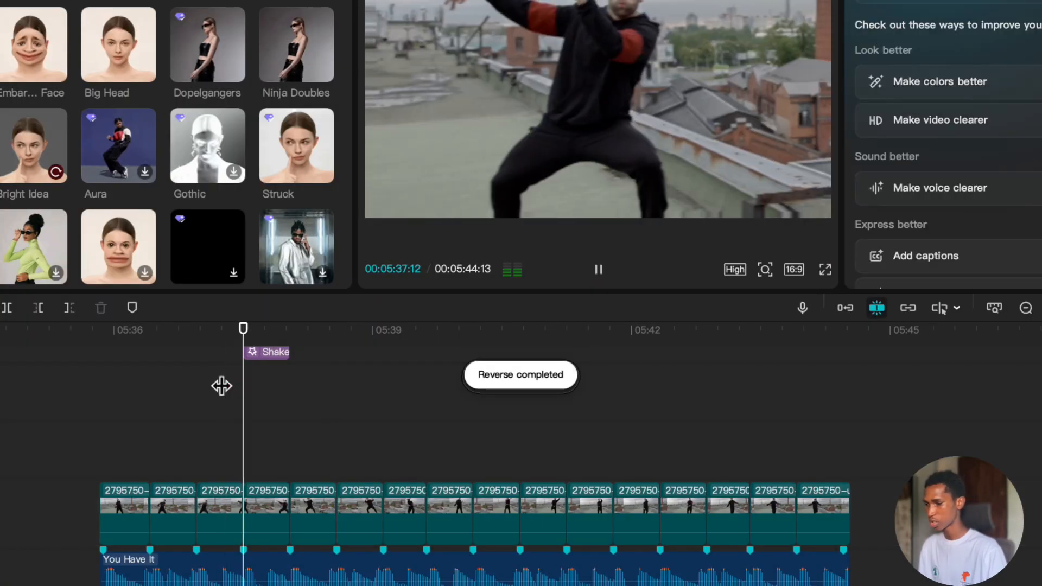
key(space)
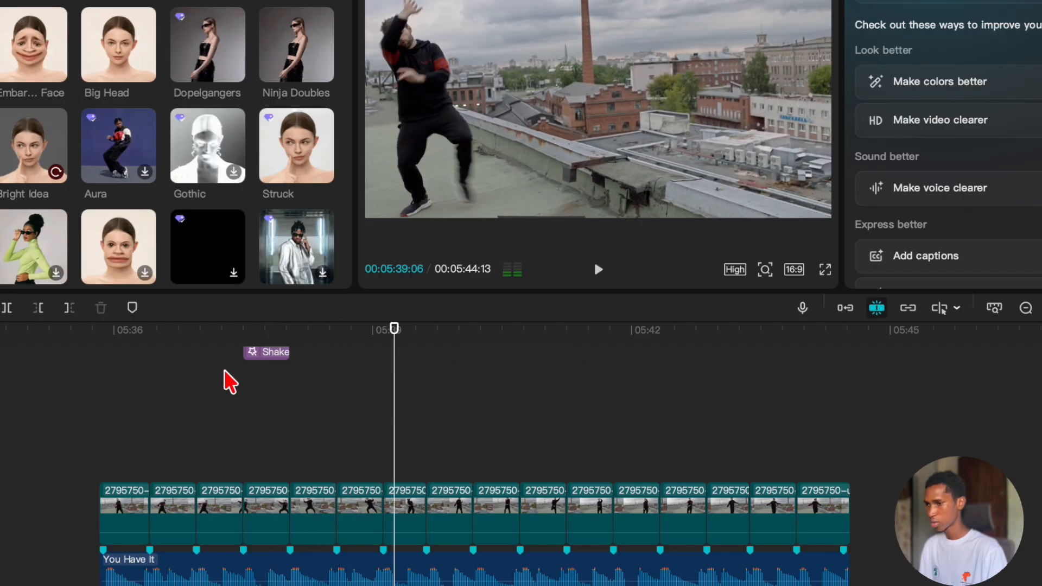
Scrub through the sixth segment back to its start at 05:38:14 and select that segment to inspect its editing options.
click(352, 431)
click(356, 551)
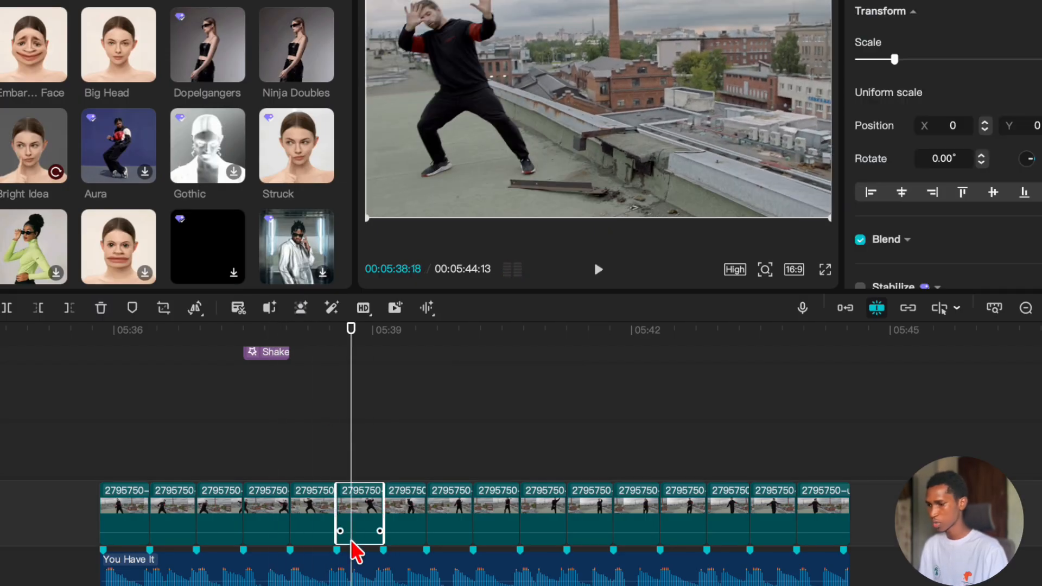
click(393, 428)
drag(398, 439, 365, 446)
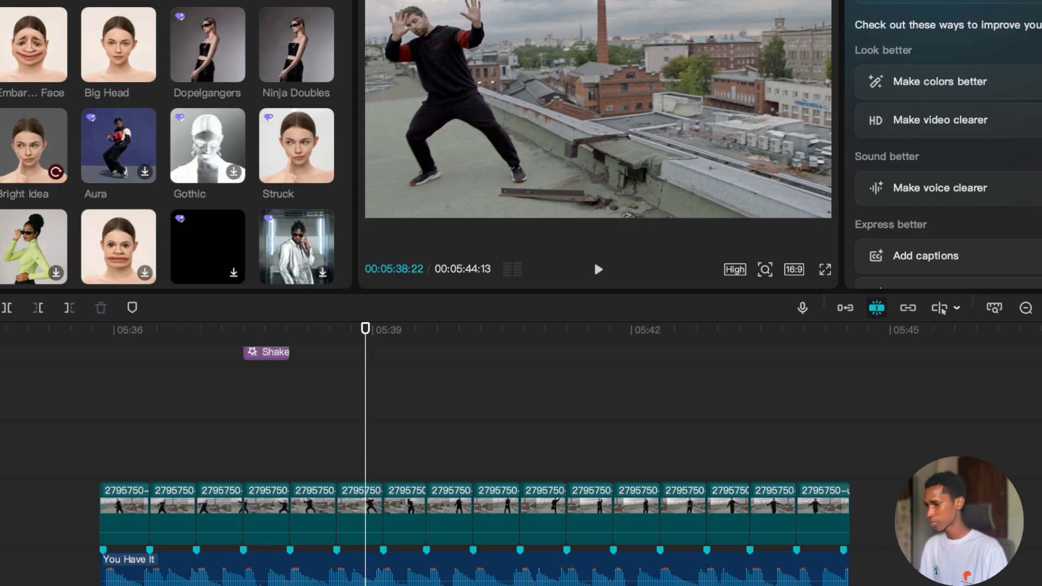
click(335, 452)
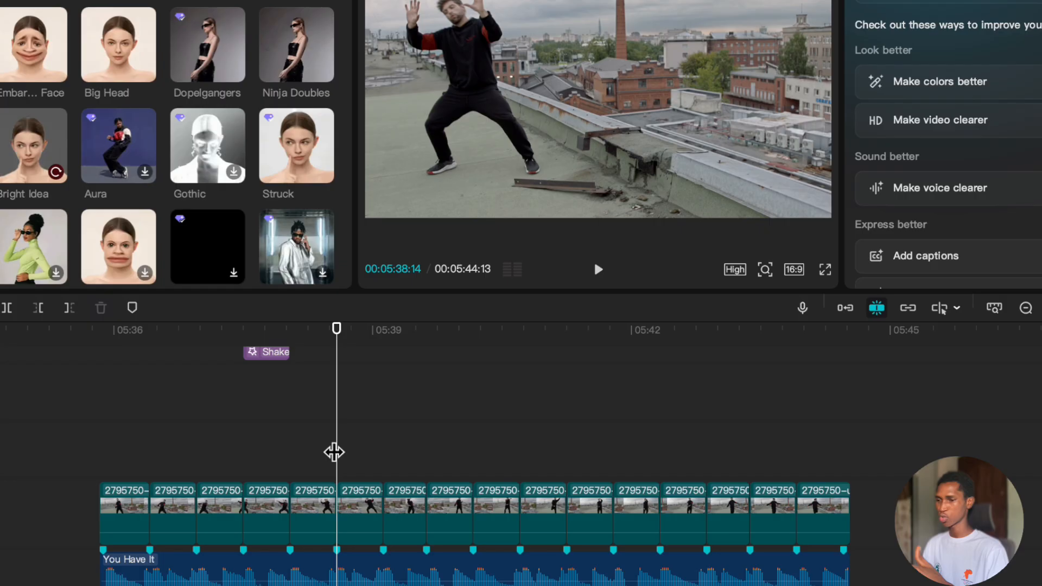
click(369, 502)
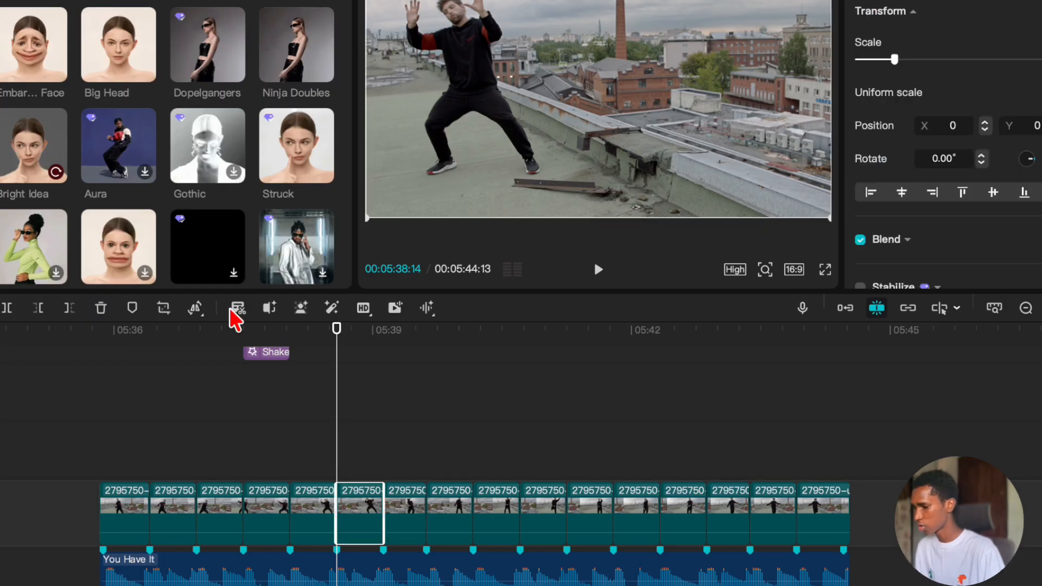
click(195, 309)
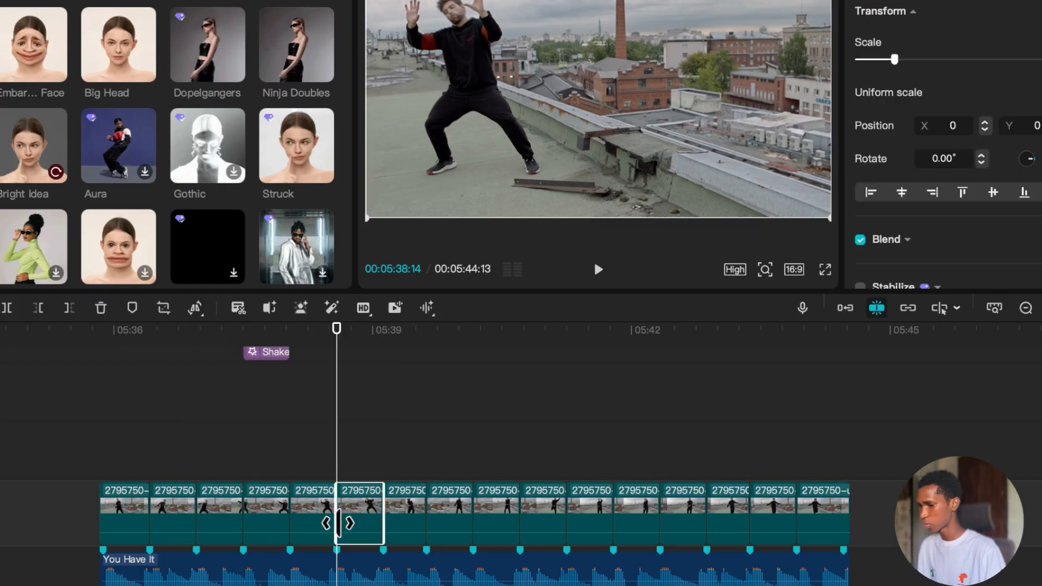
Replay the section around the fifth and sixth segments several times to judge the cut against the beat.
click(307, 460)
key(space)
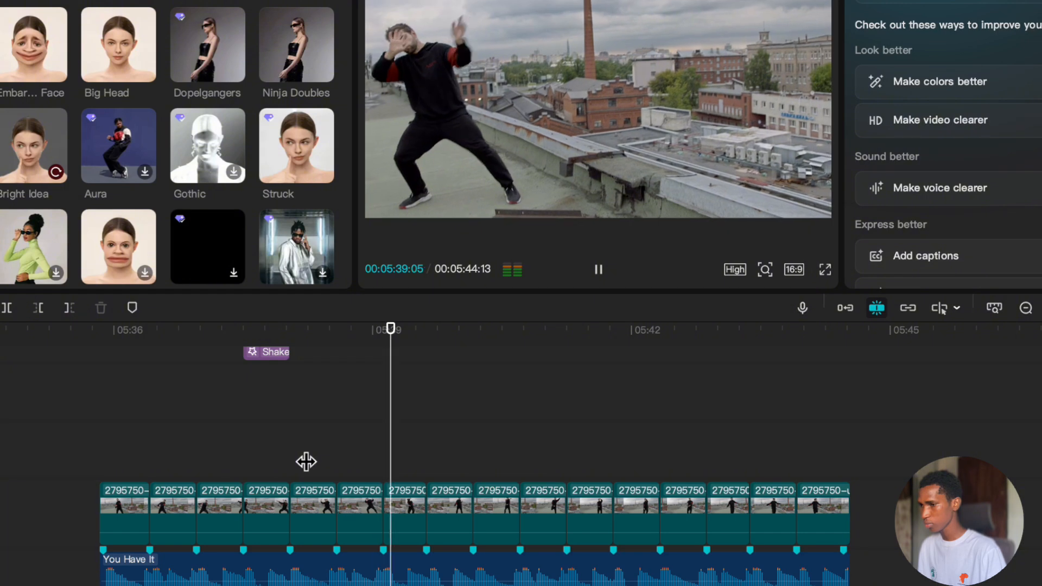
key(space)
click(274, 459)
key(space)
key(space)
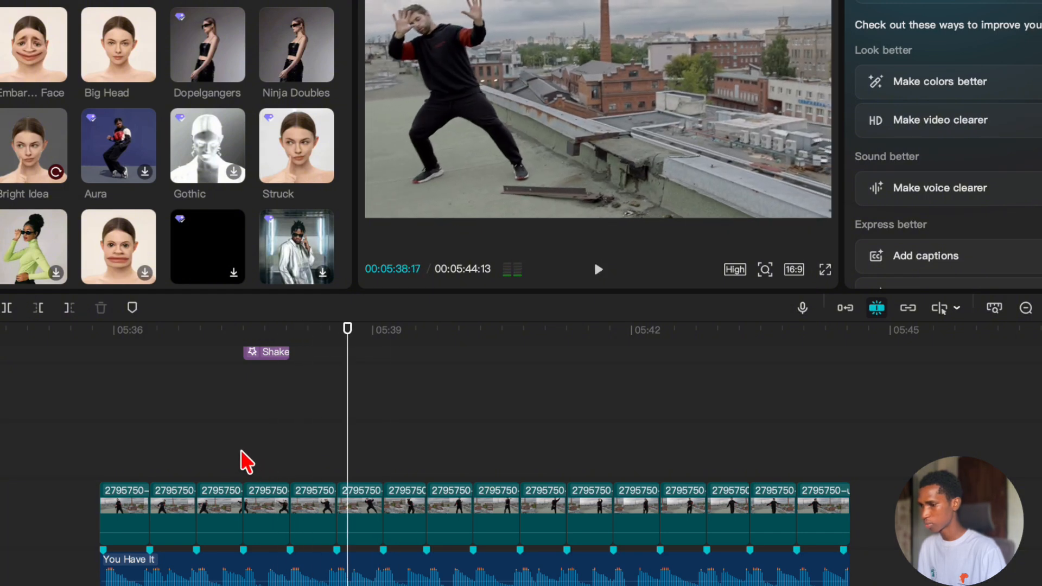
click(237, 459)
key(space)
key(space)
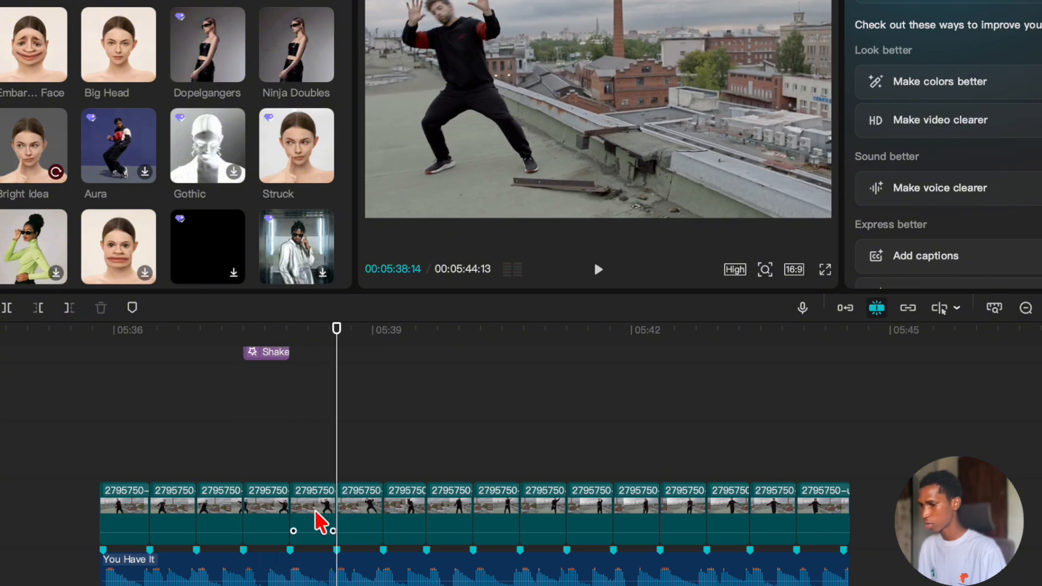
Mirror the fifth dance segment at 05:38:08.
click(318, 513)
click(310, 507)
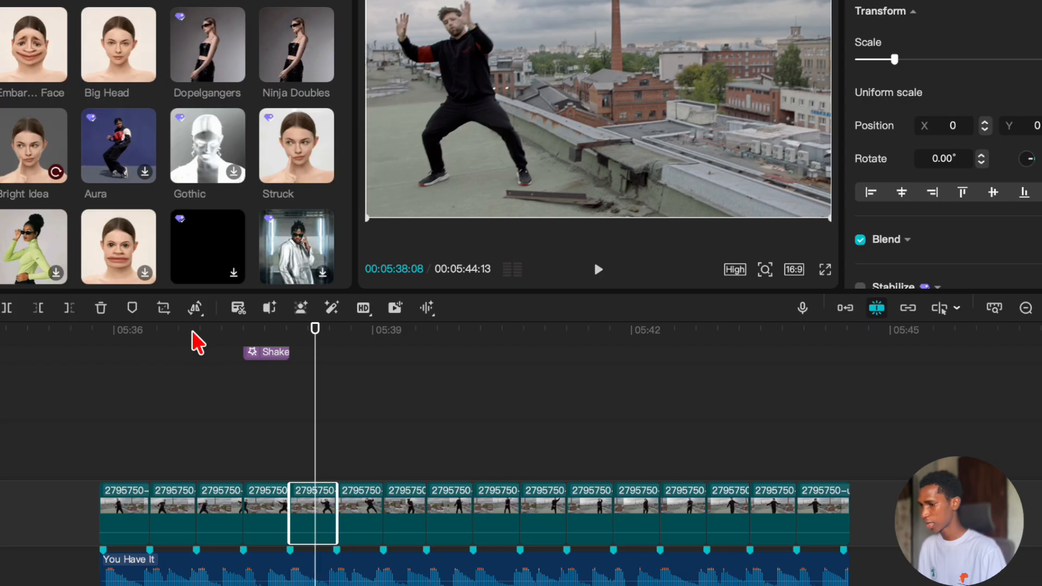
click(196, 309)
click(231, 406)
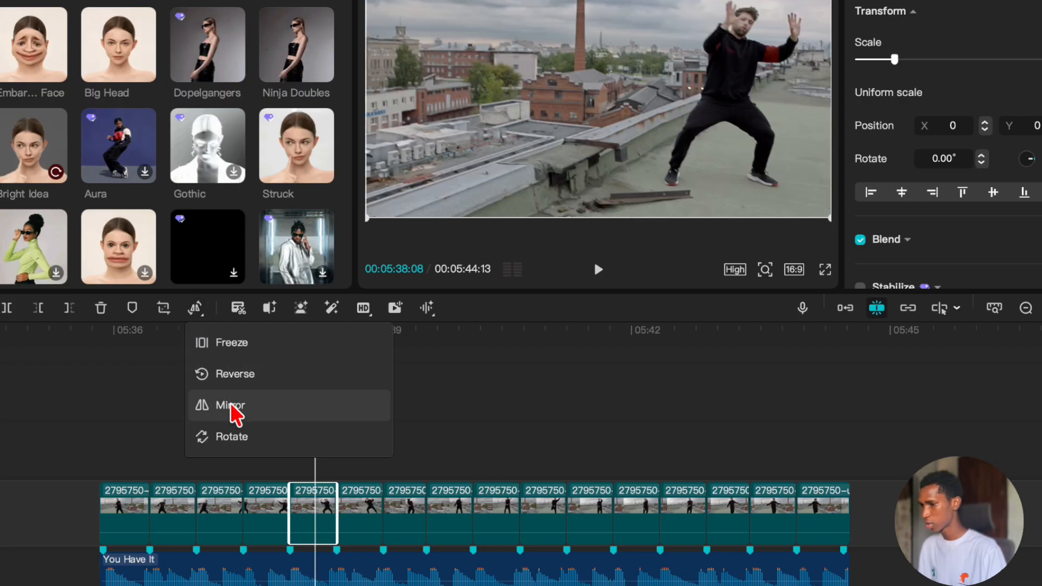
Play from the opening segments through the mirrored fifth segment and replay its cut into the sixth segment.
click(154, 457)
click(154, 457)
key(space)
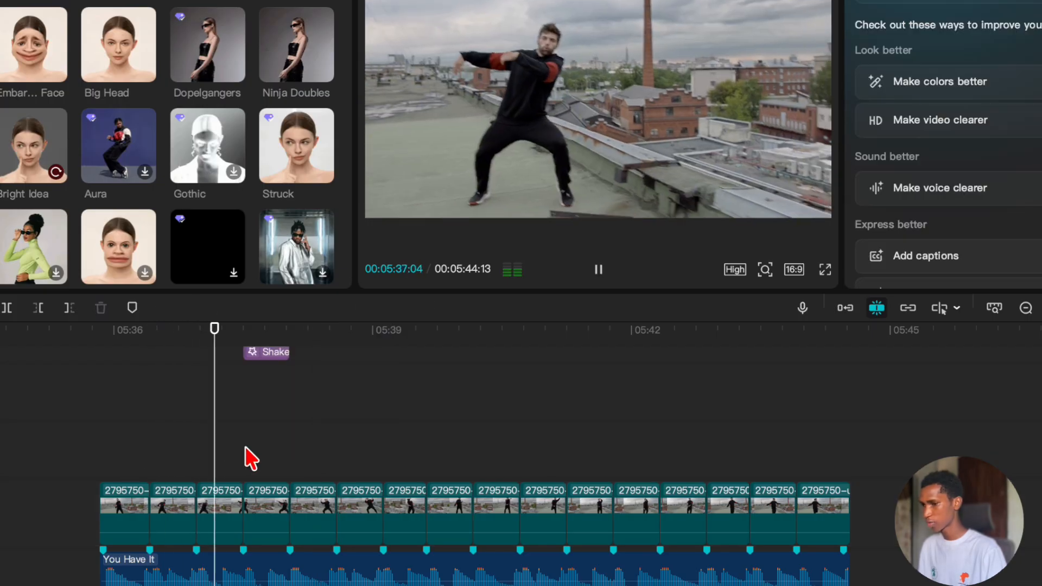
key(space)
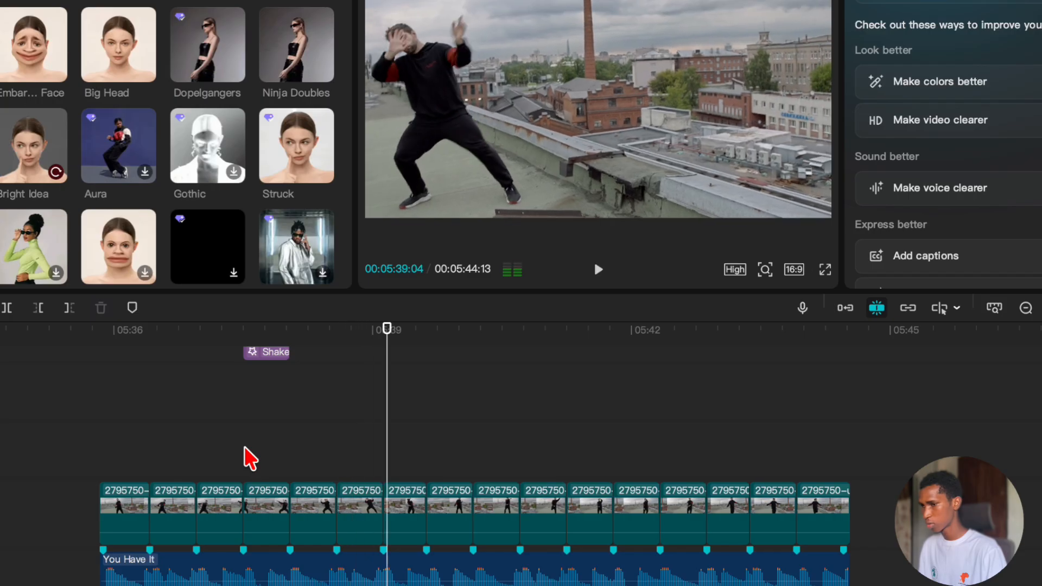
click(319, 445)
key(space)
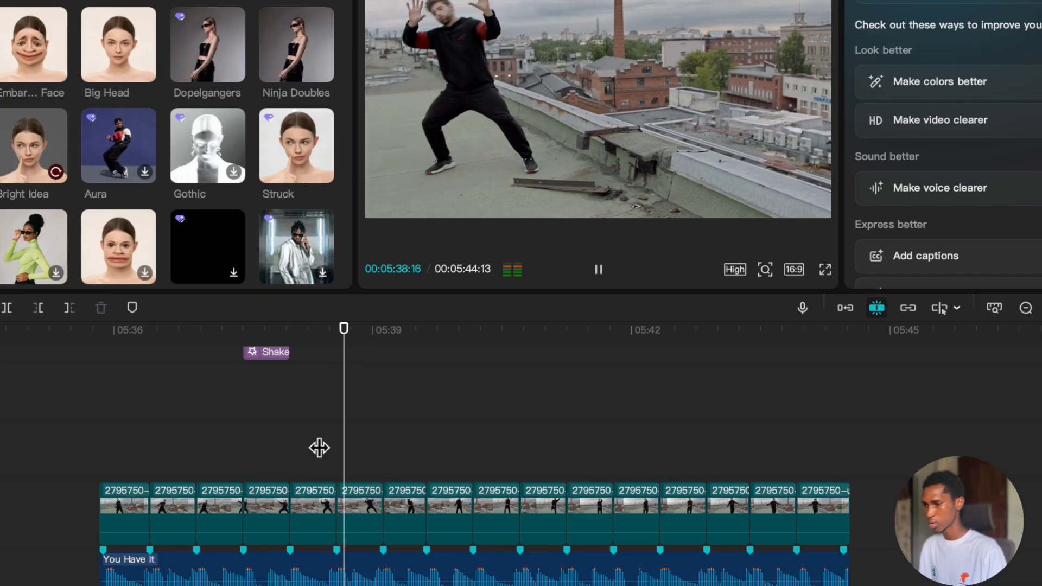
key(space)
key(space)
Try to load the Aura body effect for the seventh segment and browse further trending body effects.
click(400, 491)
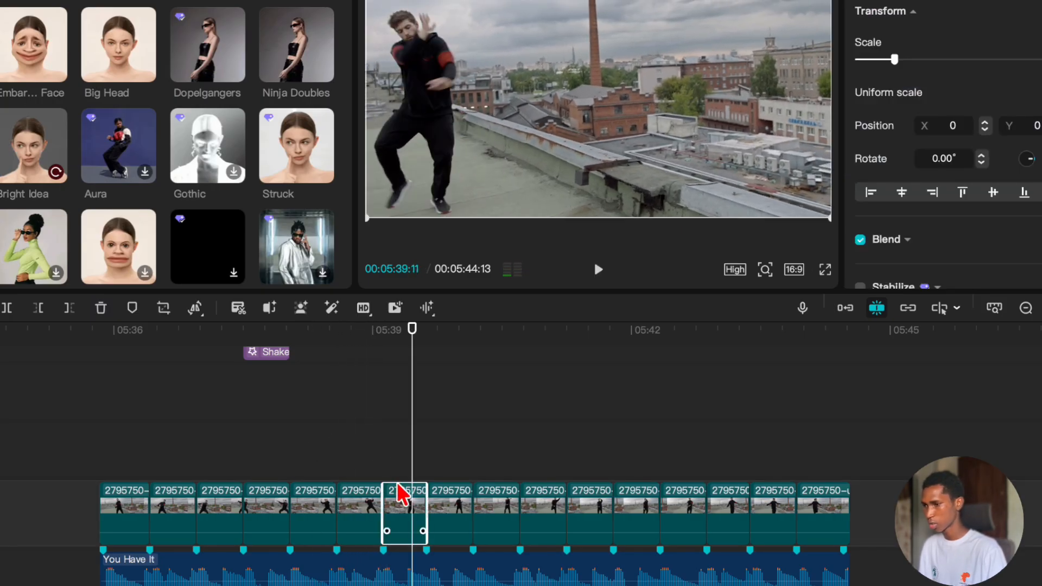
click(108, 157)
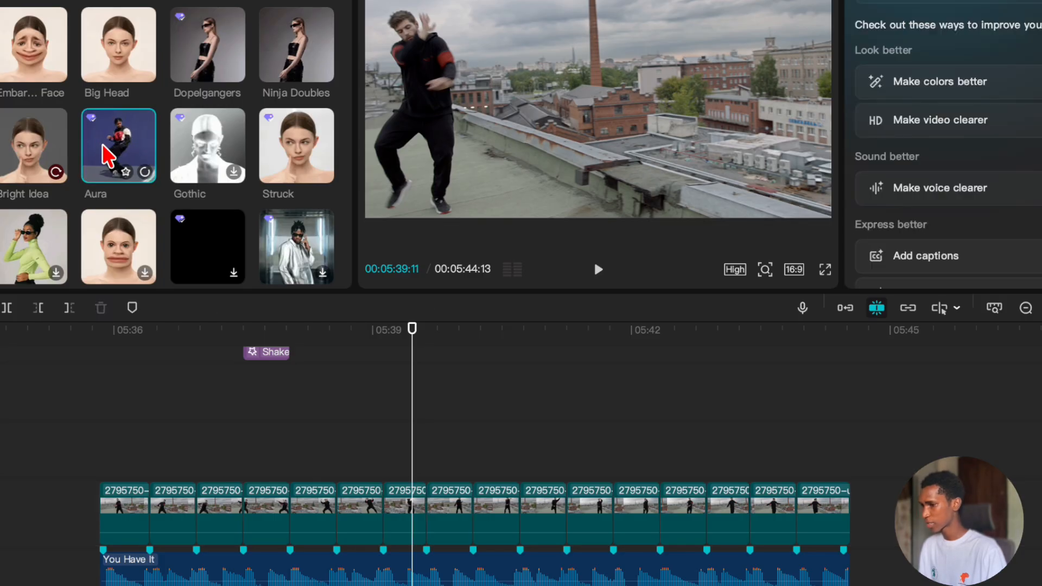
scroll(174, 147, down, 2)
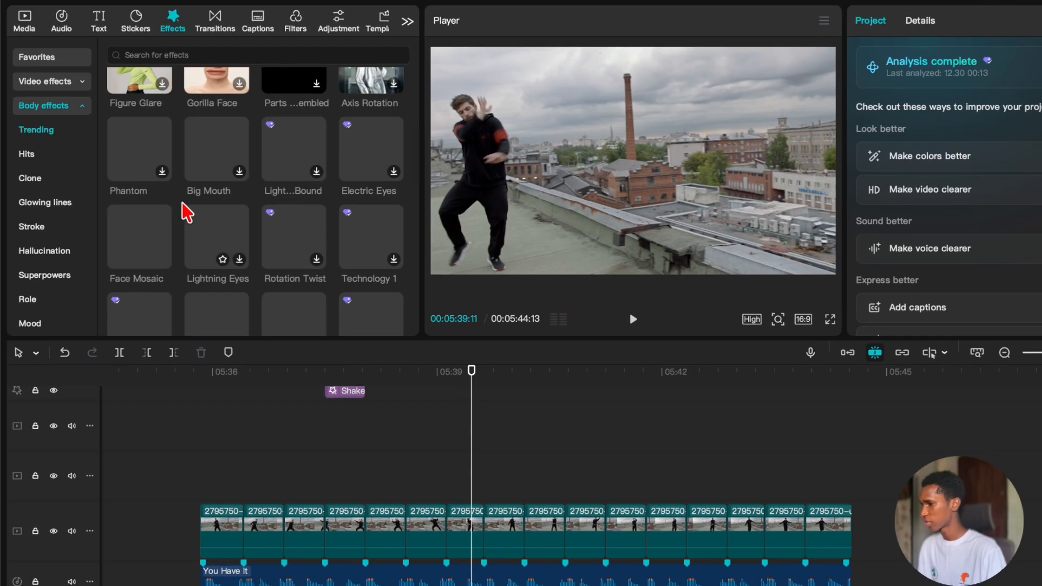
click(24, 22)
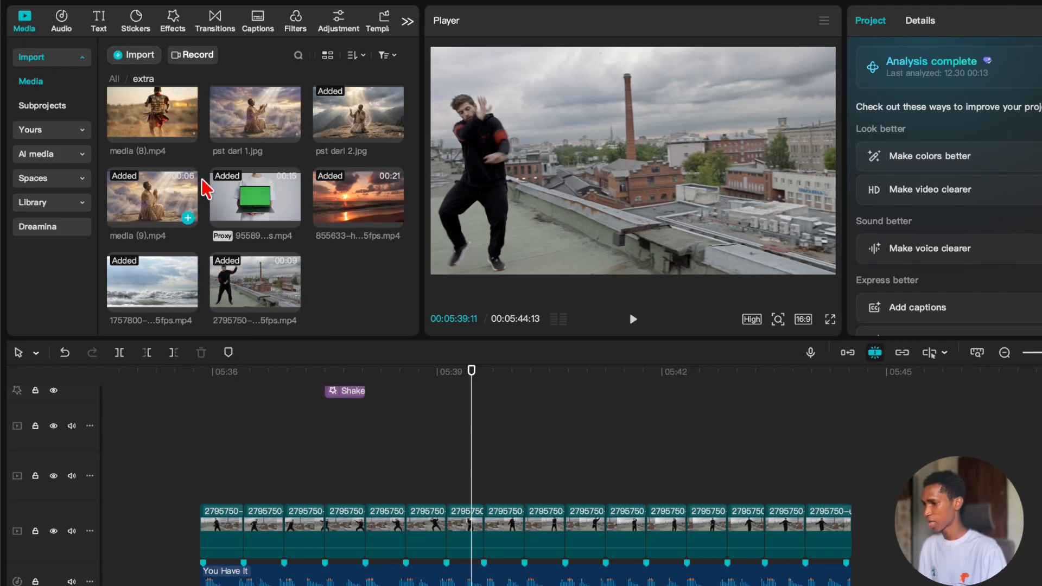
click(114, 79)
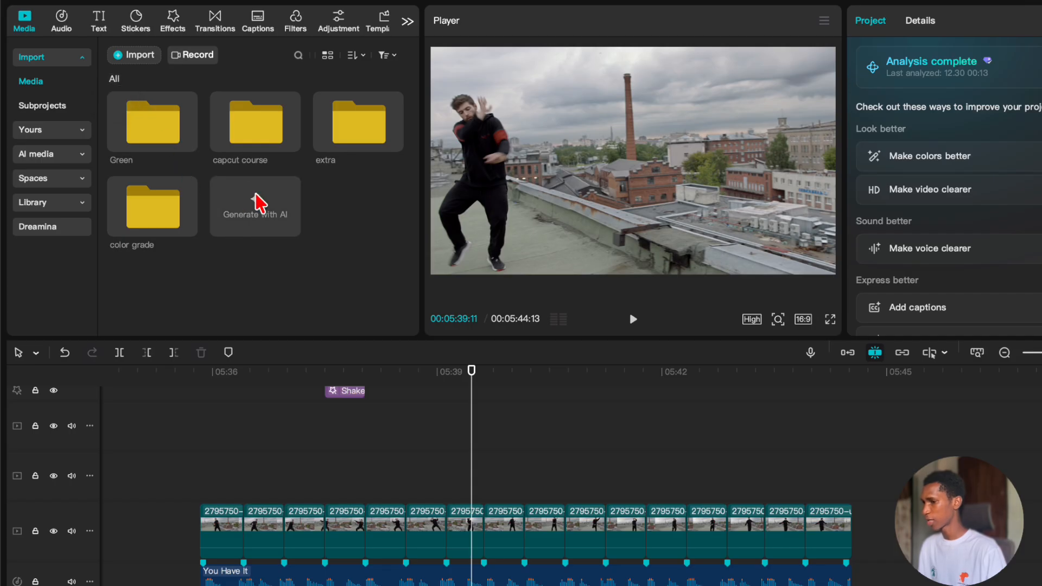
Browse the favorite video effects for the seventh dance segment and preview the newspaper one.
click(452, 481)
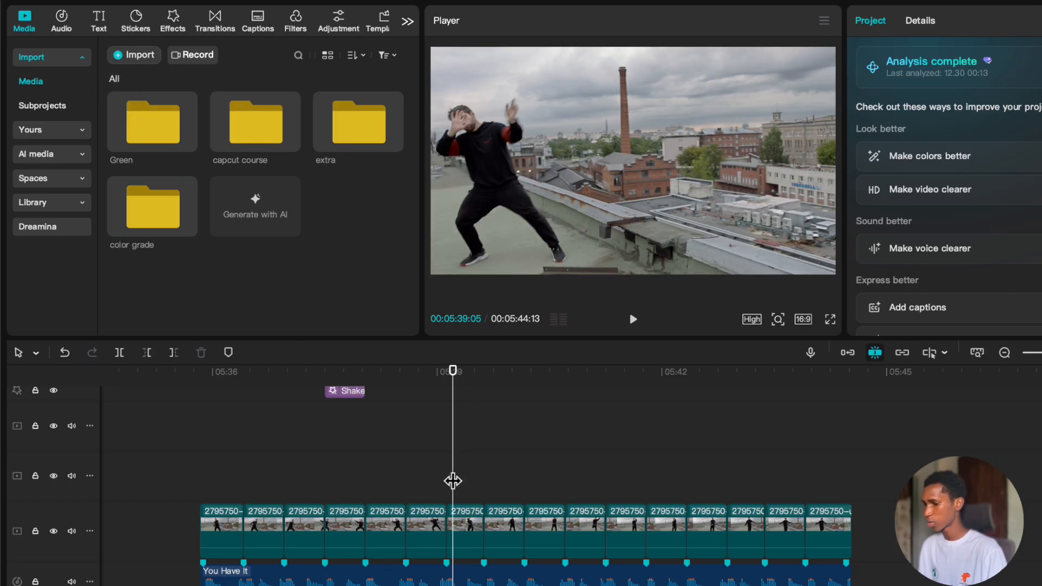
click(465, 529)
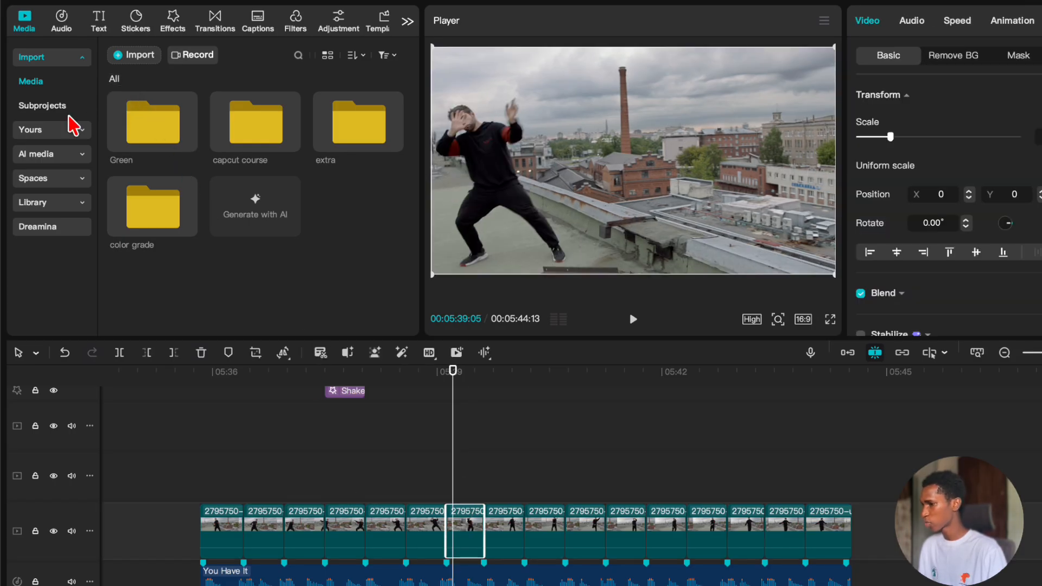
click(171, 23)
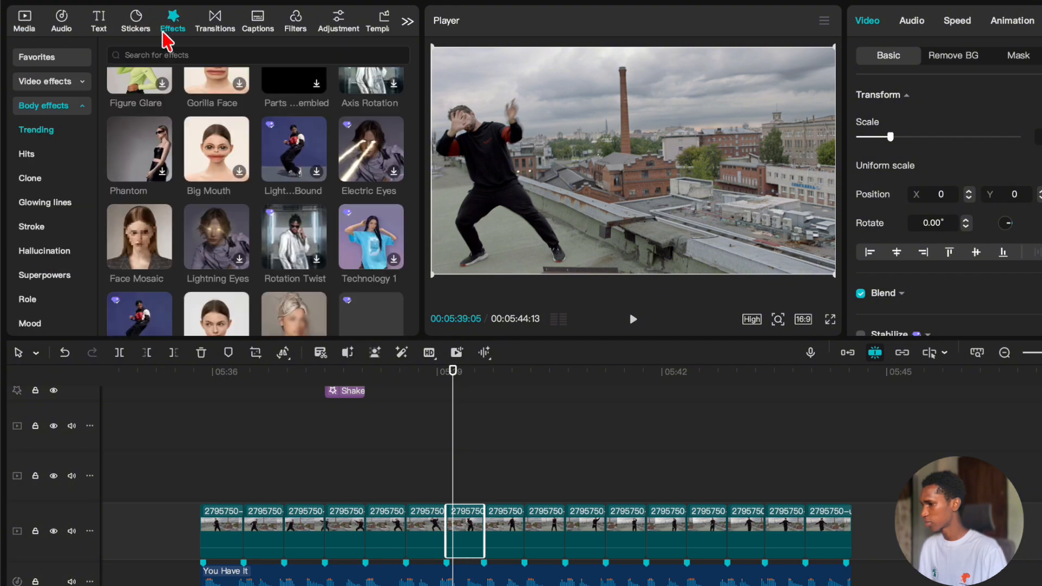
click(52, 59)
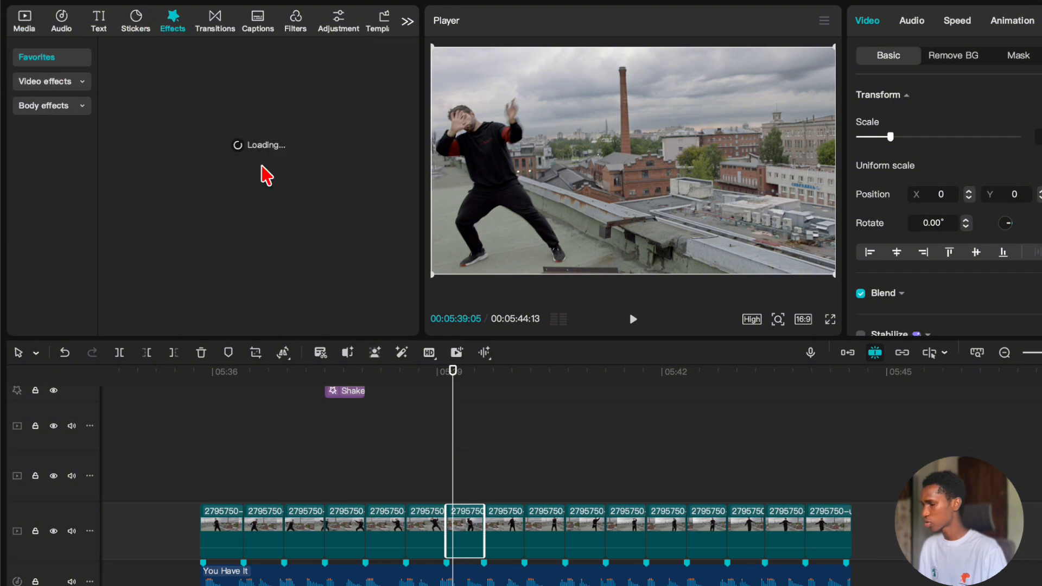
click(445, 473)
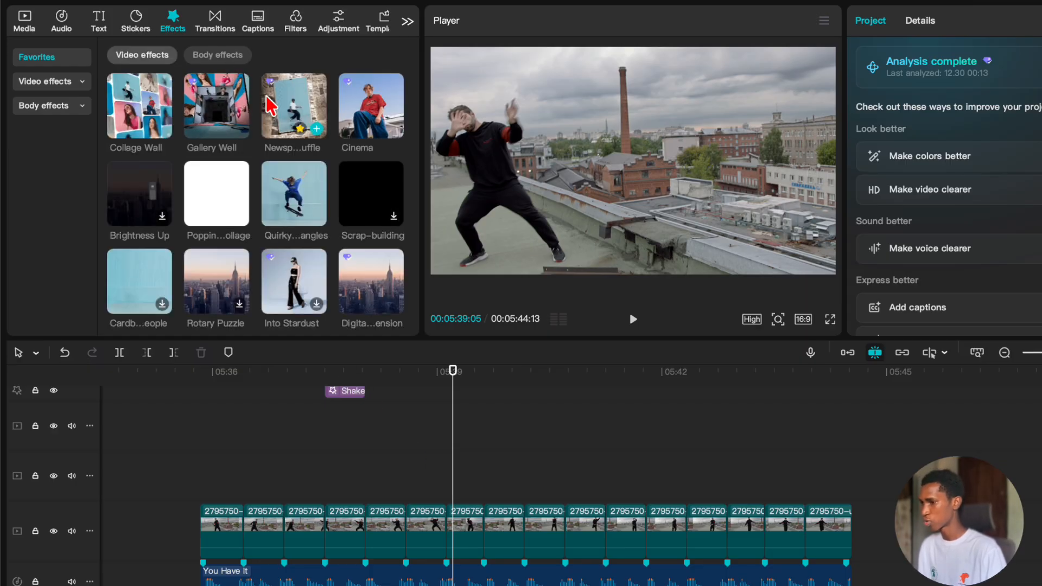
click(301, 104)
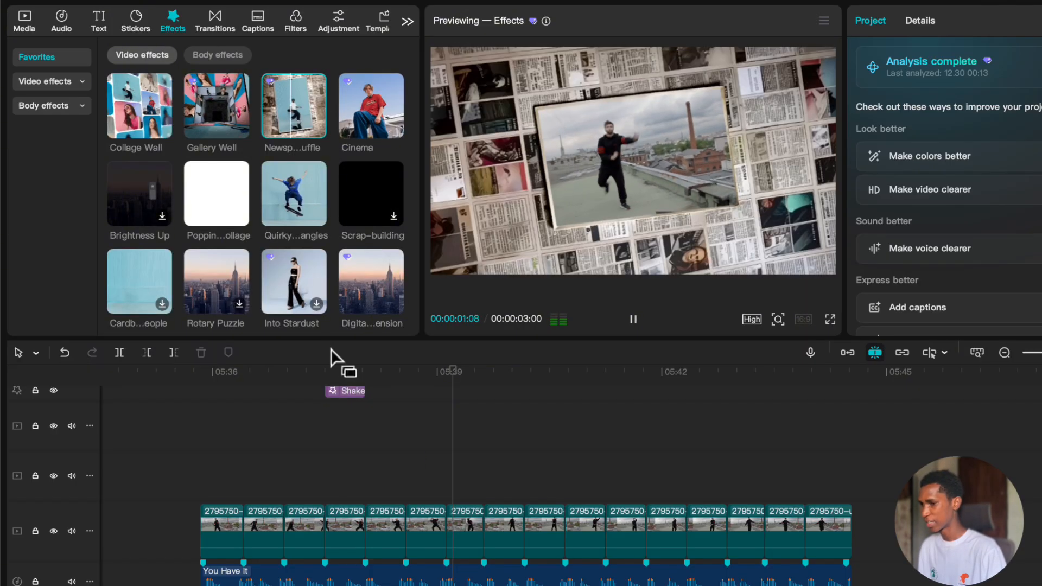
Add the Cardboard People effect at the start of the sixth segment, at 05:38:14, and play it through.
click(430, 447)
drag(430, 447, 408, 450)
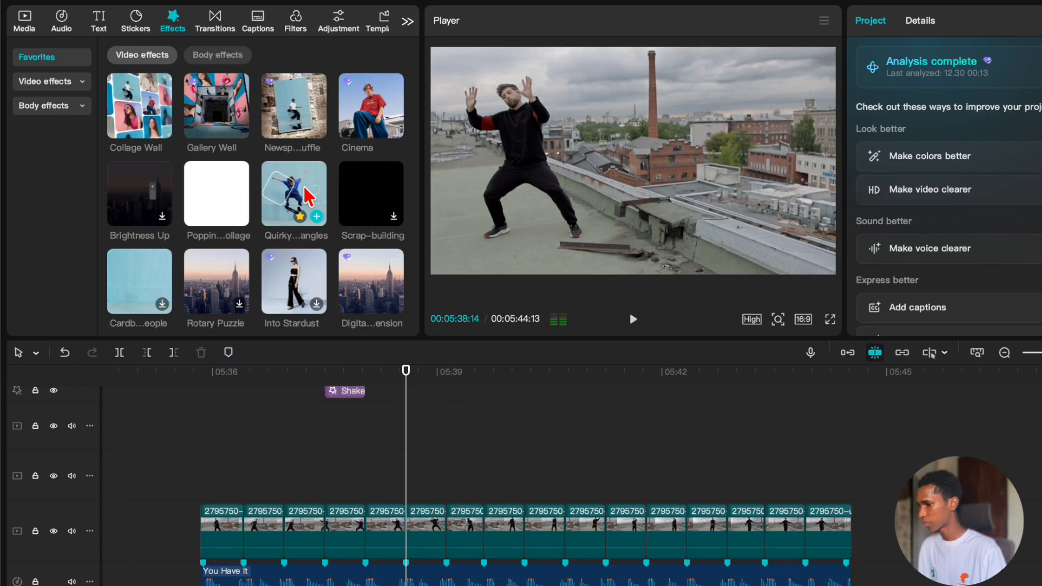
click(236, 195)
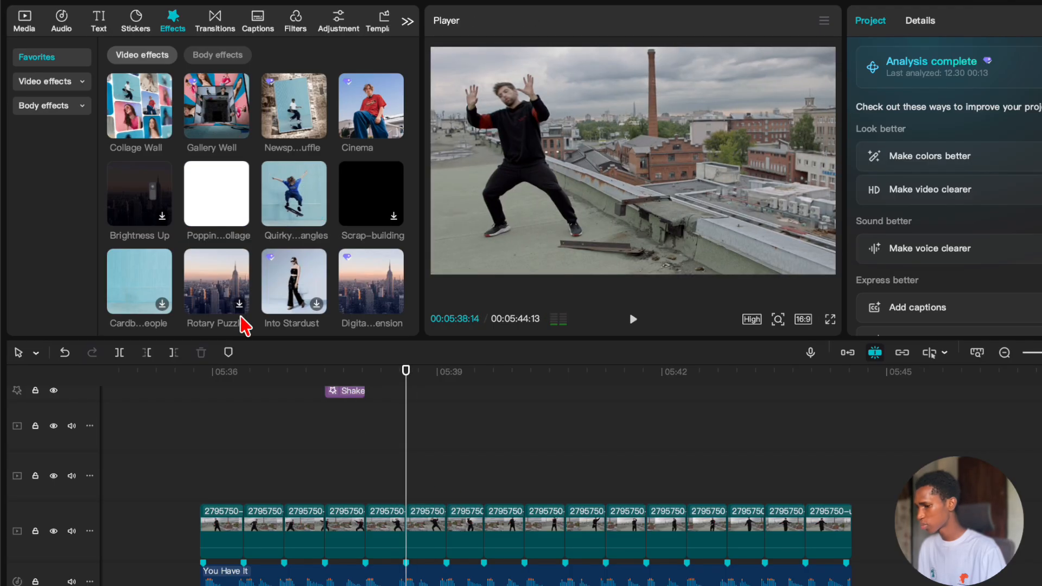
scroll(144, 233, down, 2)
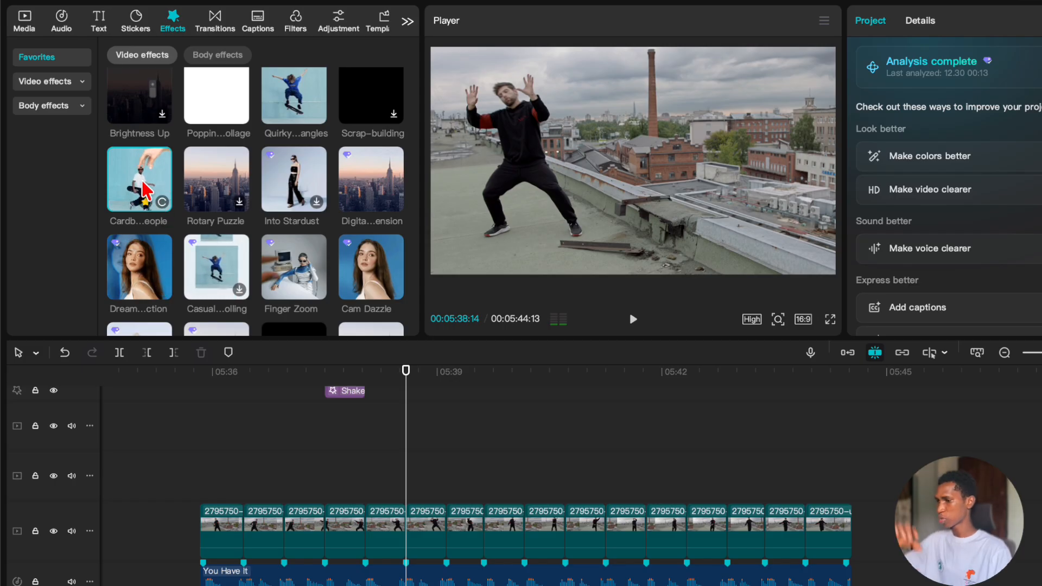
click(163, 202)
click(350, 452)
key(space)
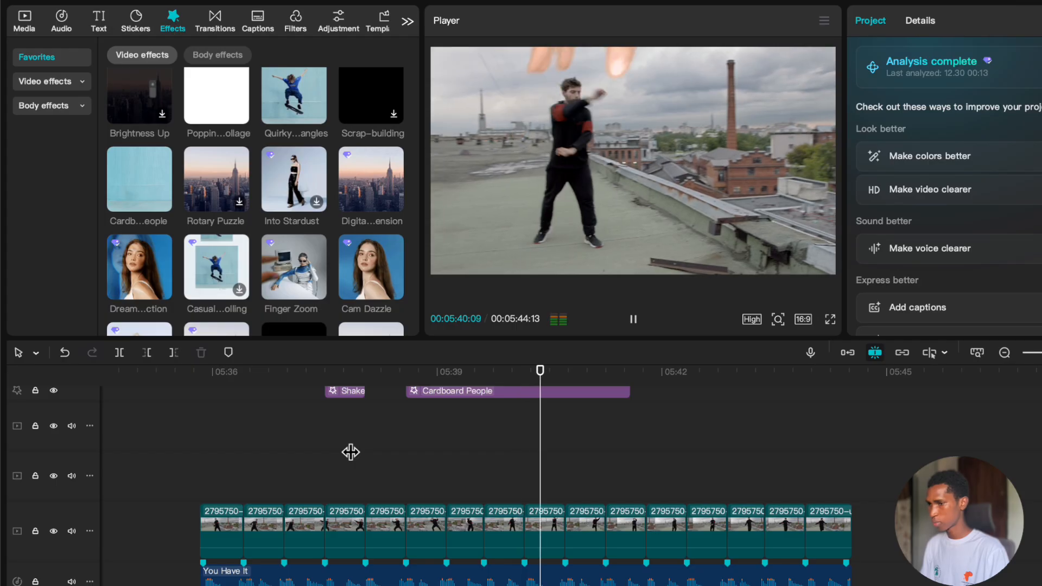
key(space)
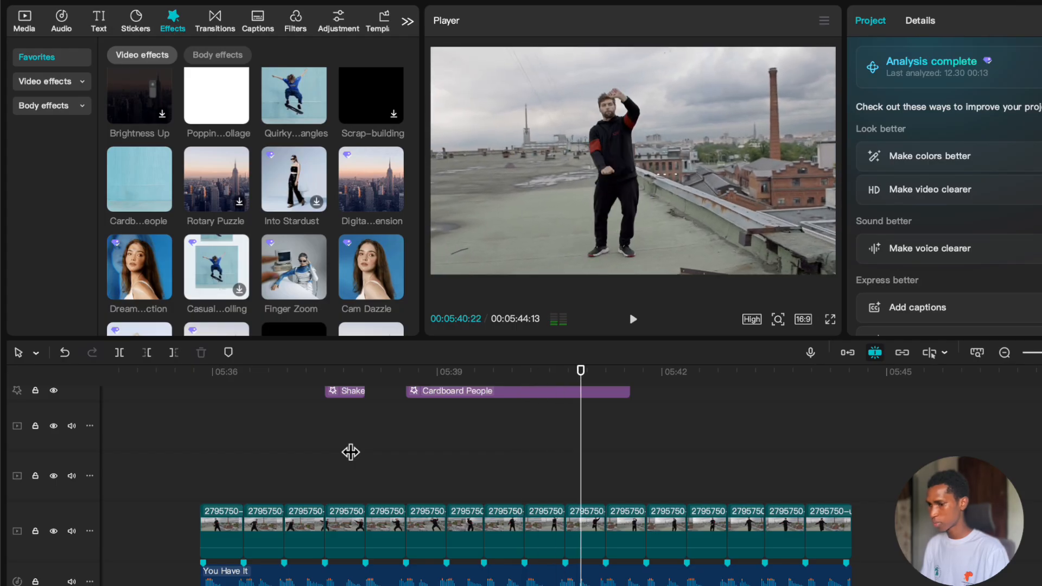
Trim the Cardboard People effect to end with the sixth segment at 05:39:03.
click(372, 464)
drag(436, 433, 447, 432)
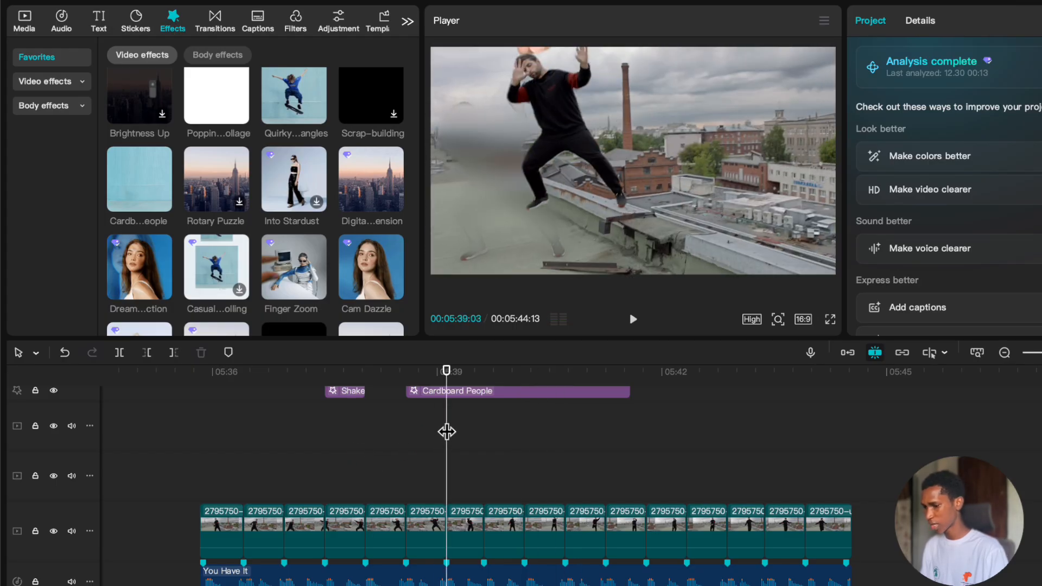
click(458, 391)
key(w)
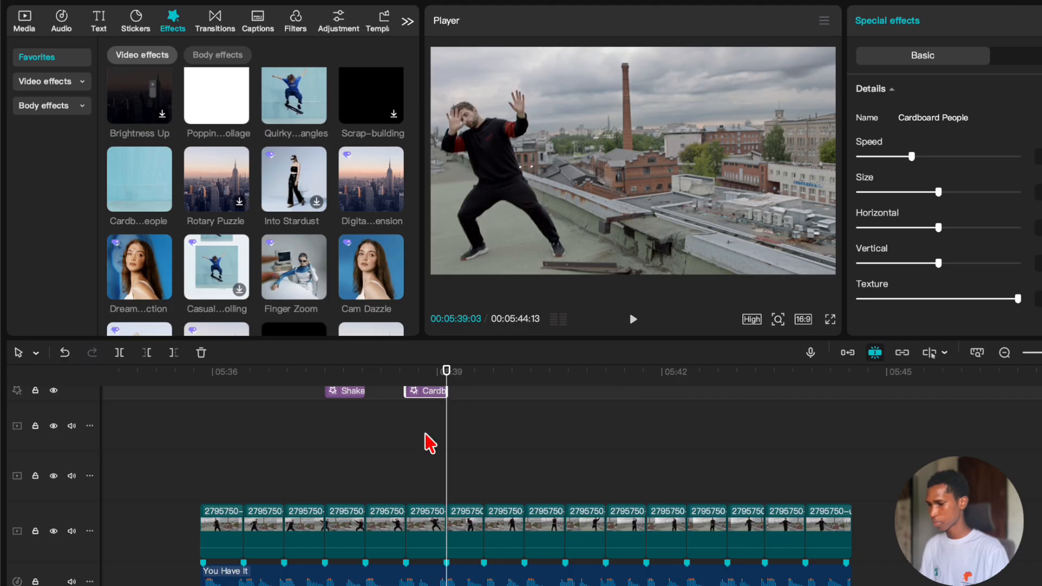
Replay the Cardboard People section and its cut into the seventh segment several times against the beat.
click(409, 454)
key(space)
key(space)
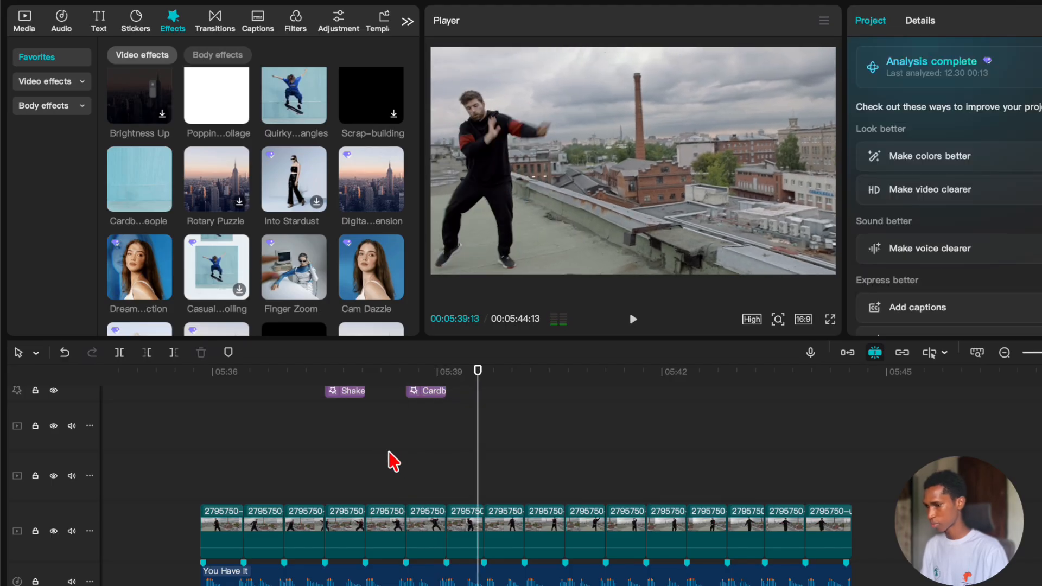
click(383, 461)
key(space)
key(space)
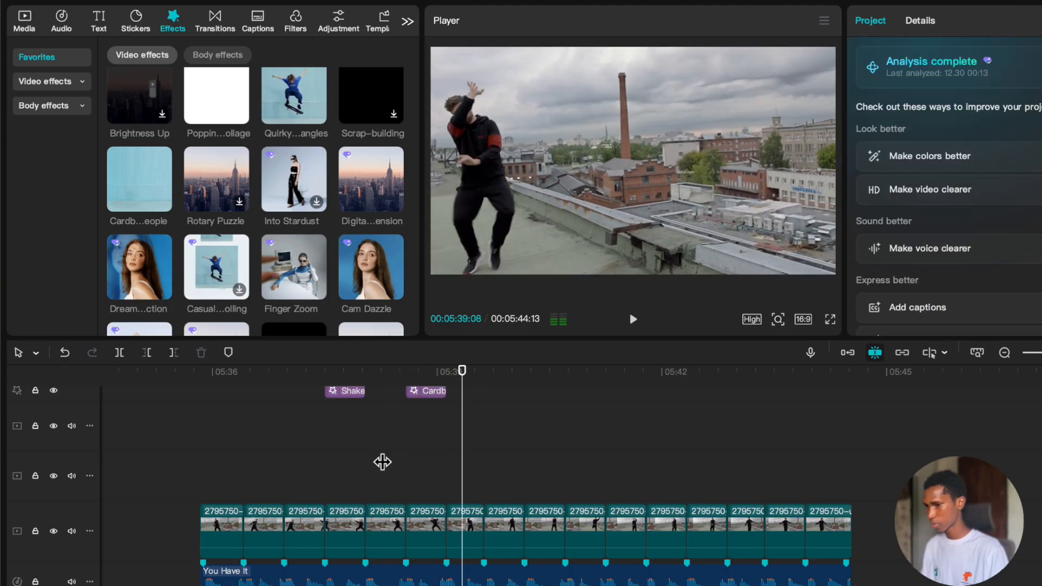
click(358, 444)
key(space)
key(space)
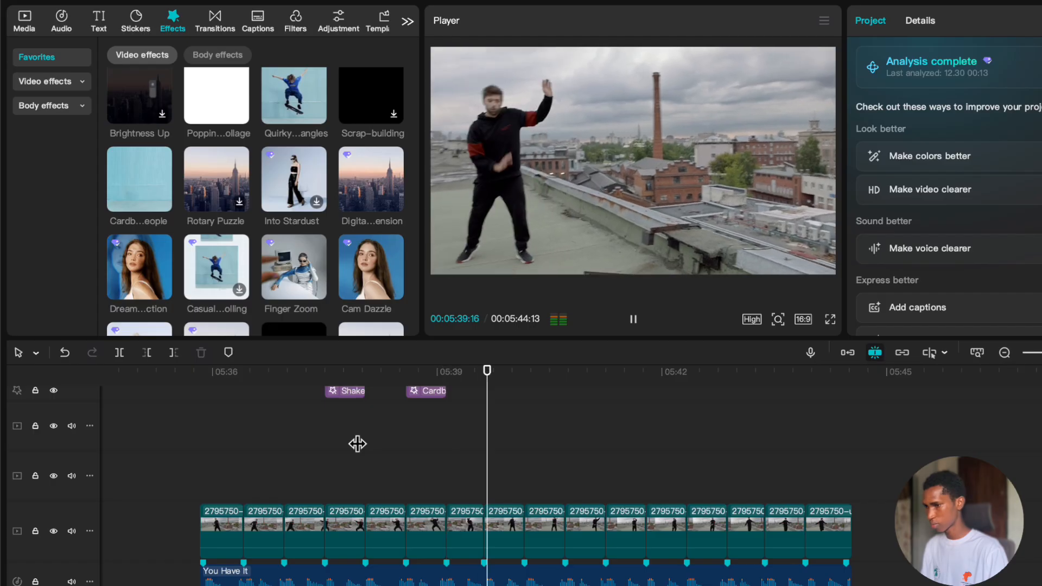
click(404, 451)
key(space)
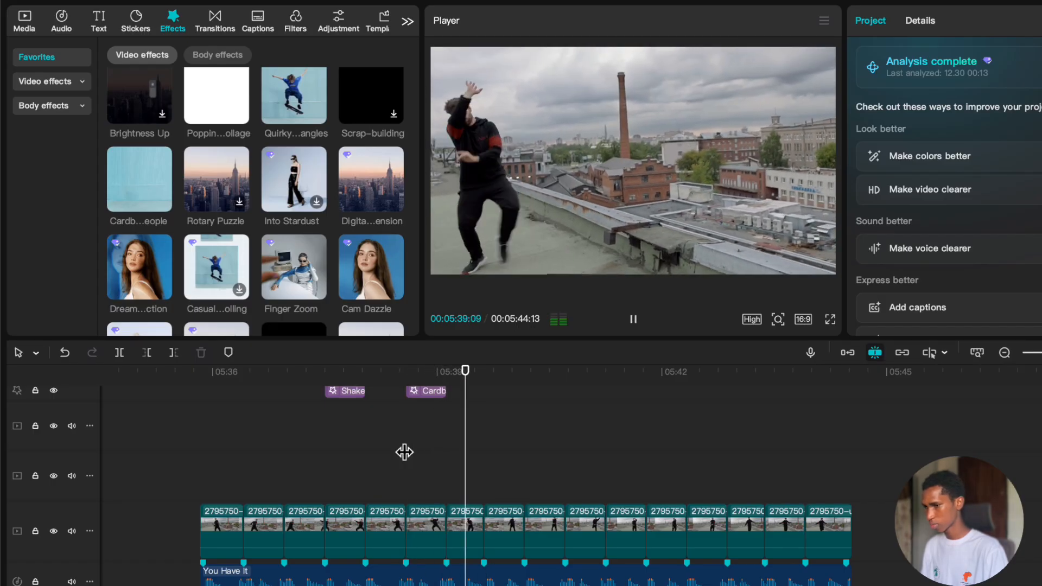
key(space)
Preview the favorite Finger Zoom effect, add it at the start of the seventh segment at 05:39:03, and play it.
click(467, 516)
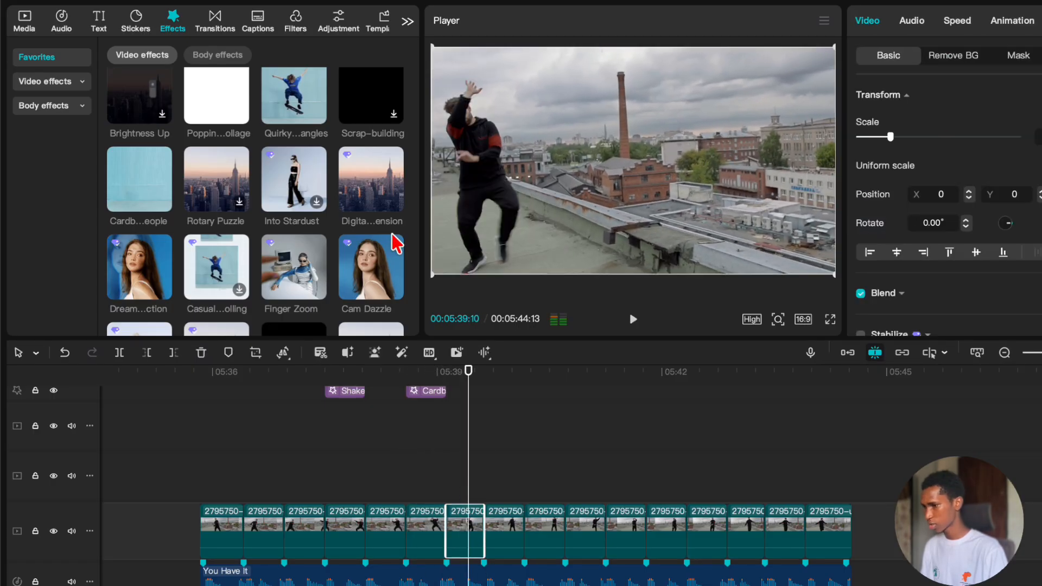
scroll(303, 114, up, 2)
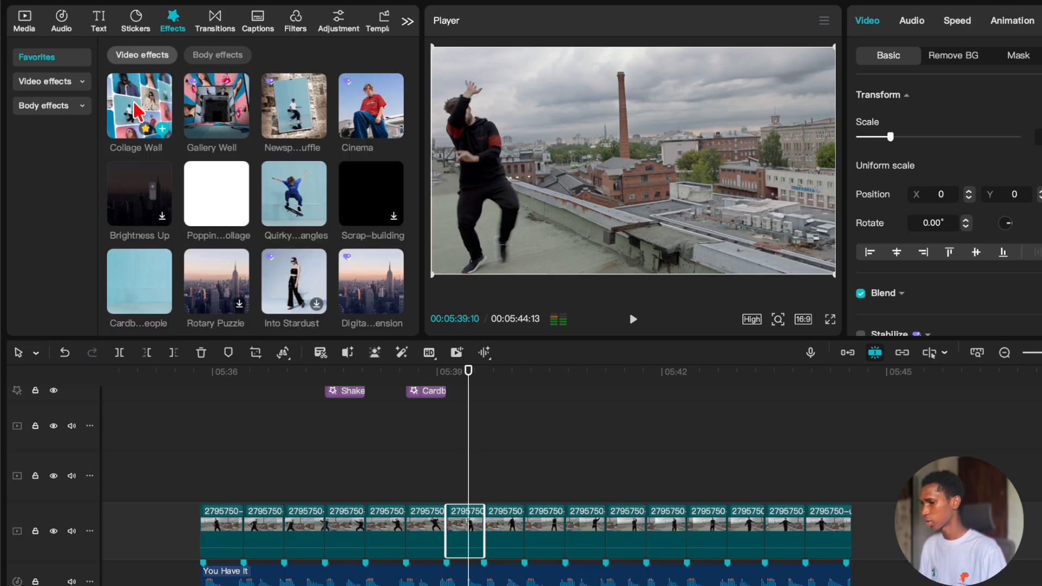
scroll(188, 206, down, 4)
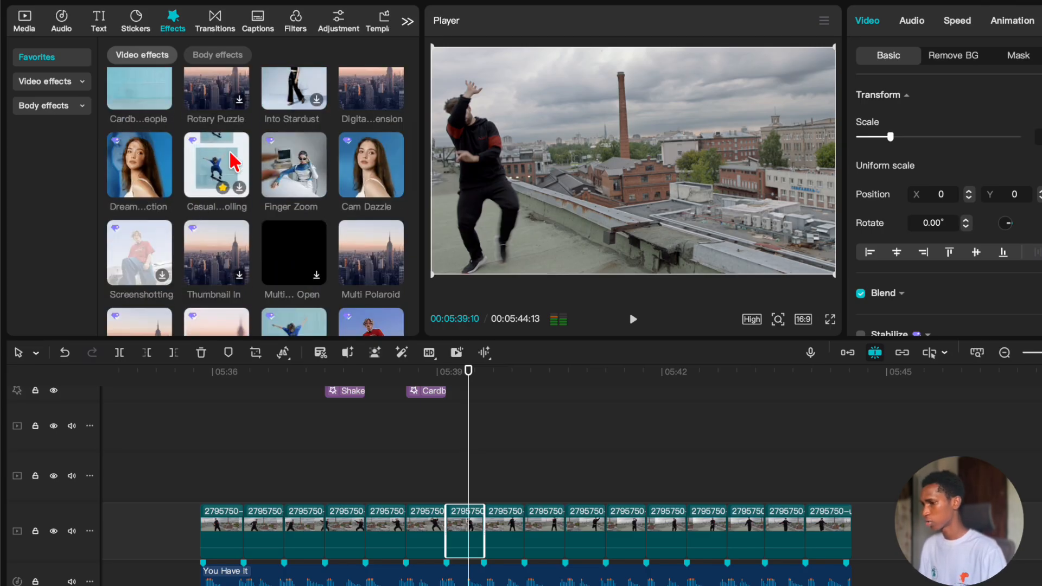
click(289, 165)
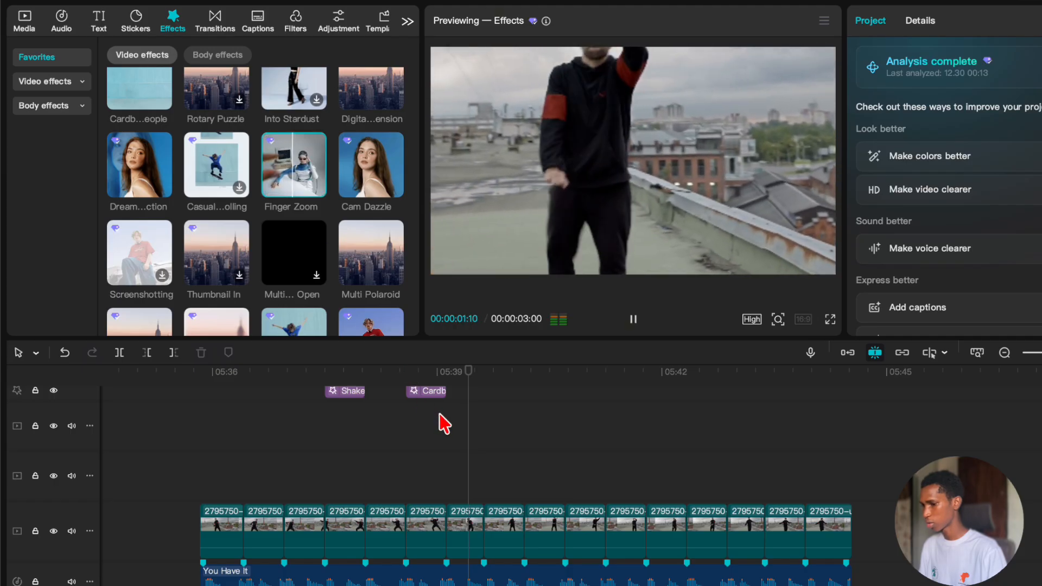
click(444, 428)
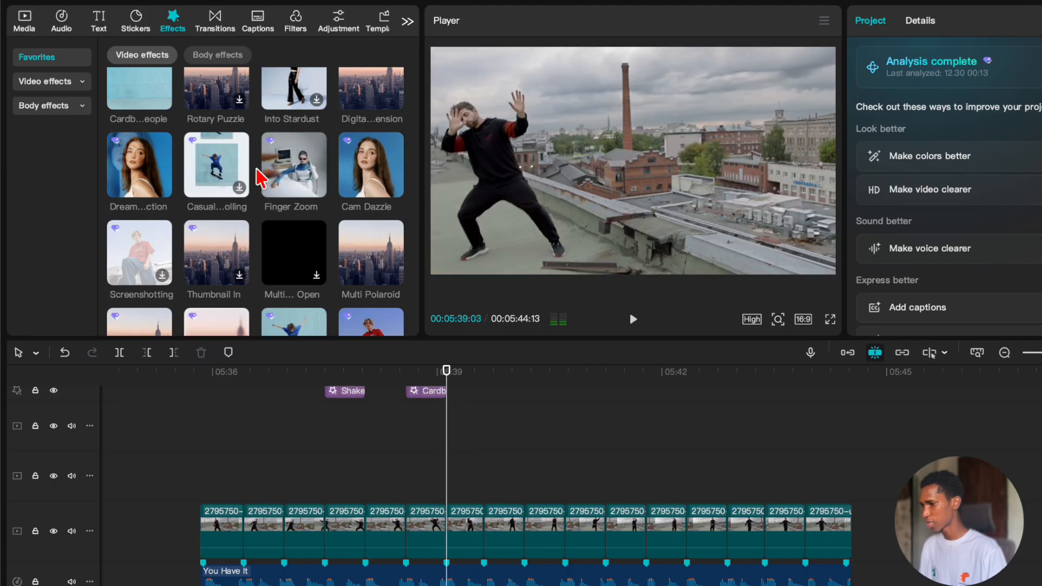
click(316, 188)
click(379, 450)
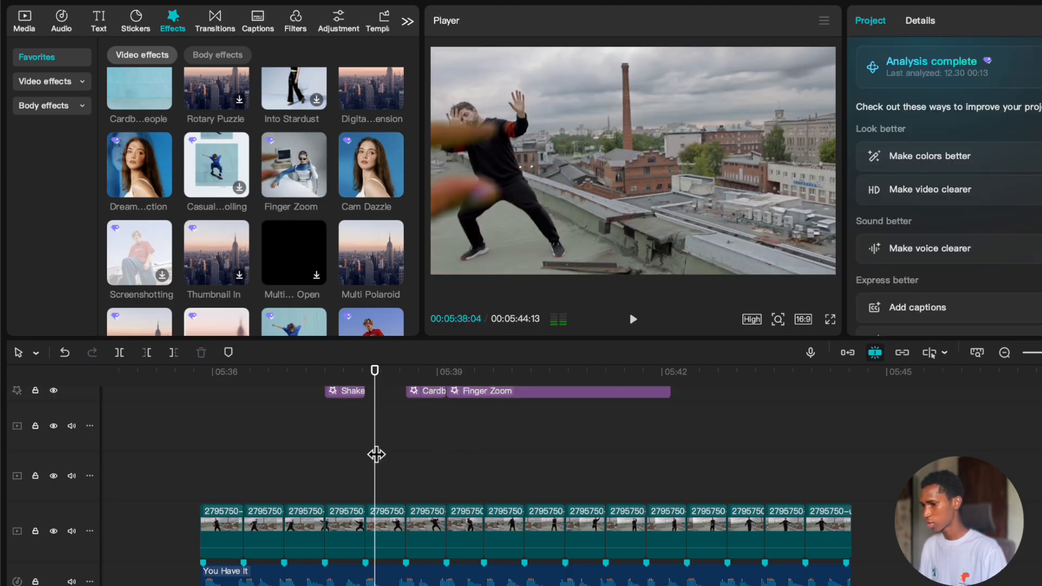
key(space)
key(space)
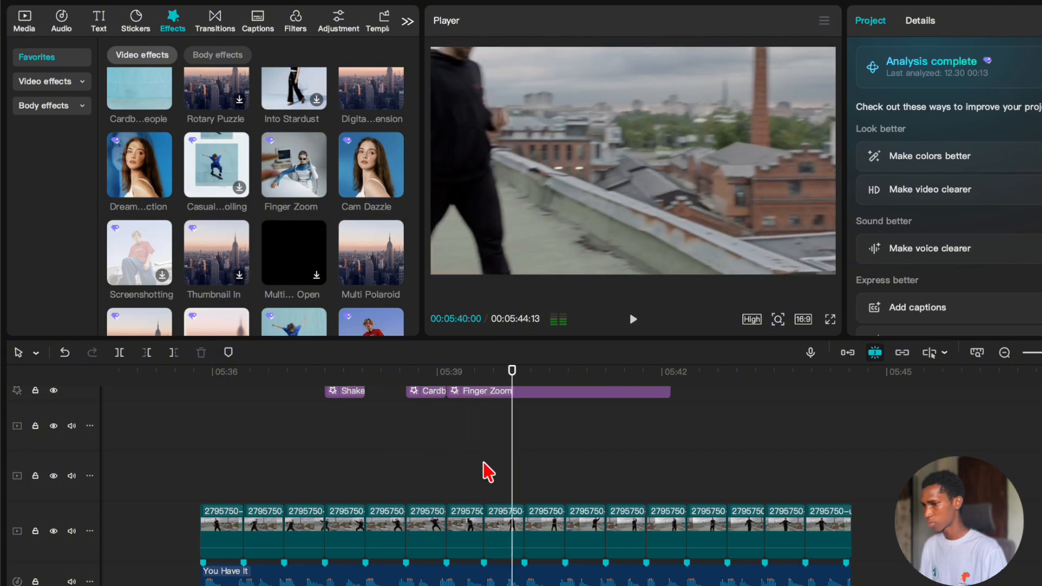
Trim the Finger Zoom effect to end with the seventh segment at 05:39:15 and replay the section.
drag(511, 459, 482, 487)
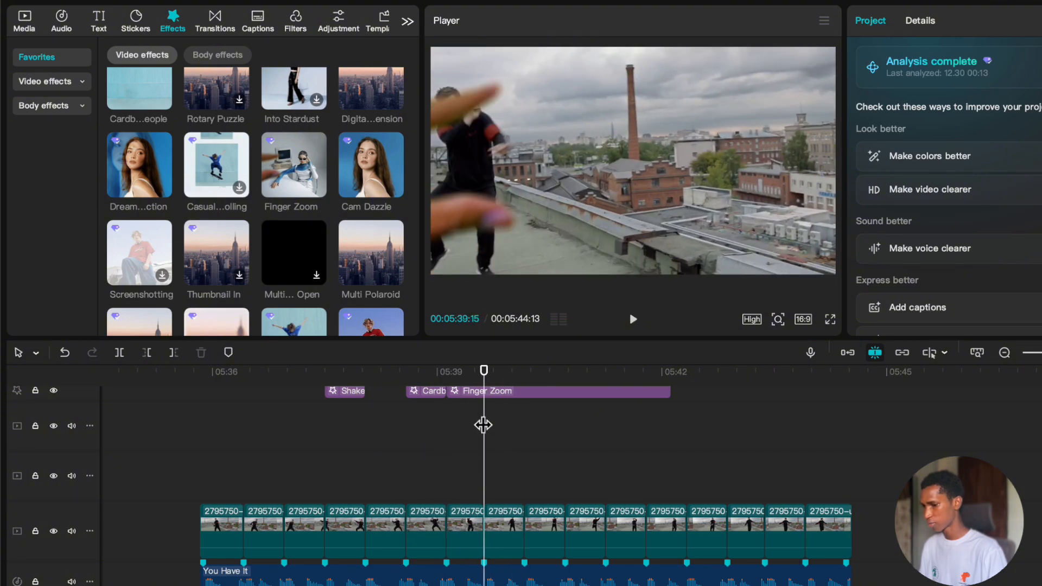
click(487, 393)
key(w)
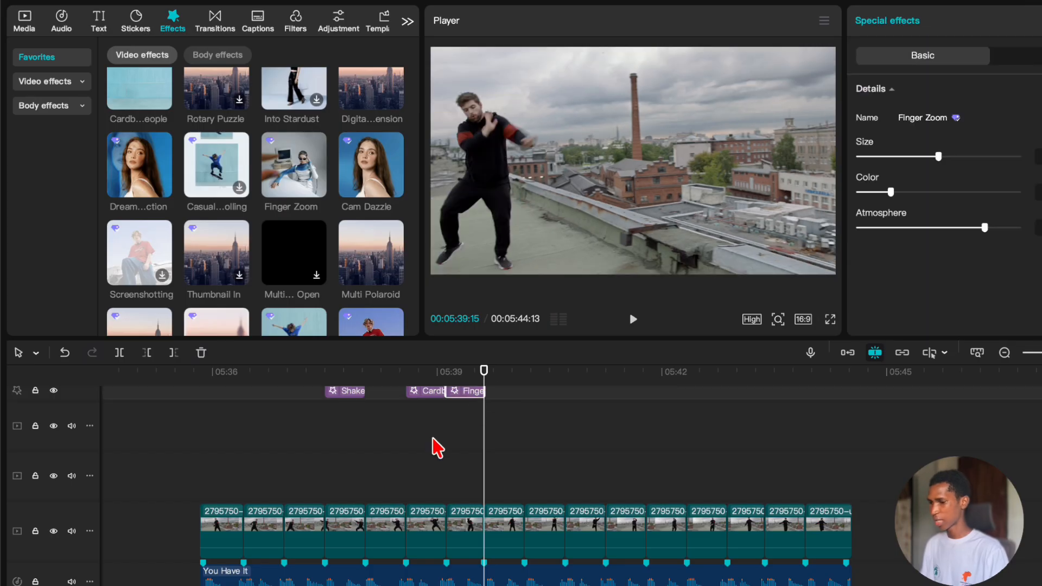
click(416, 433)
key(space)
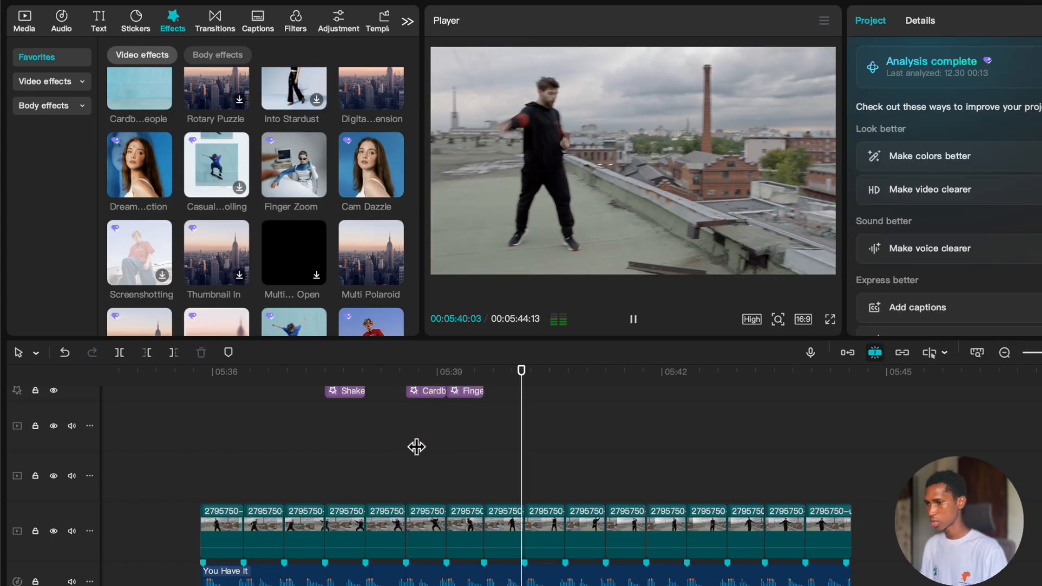
key(space)
Delete the Finger Zoom effect from the seventh segment and replay the cut from the sixth segment.
click(459, 394)
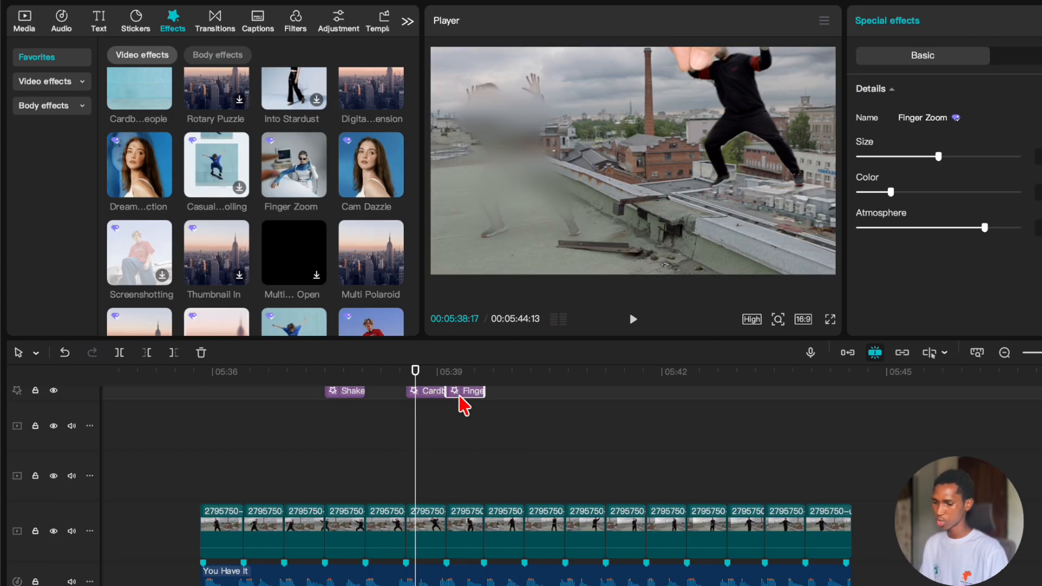
key(Delete)
click(446, 431)
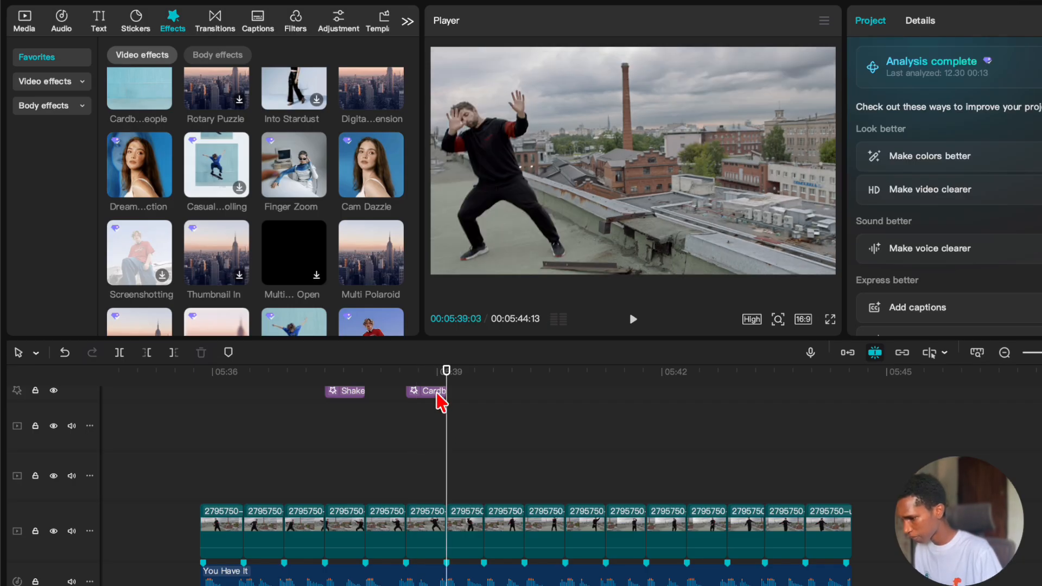
click(383, 447)
key(space)
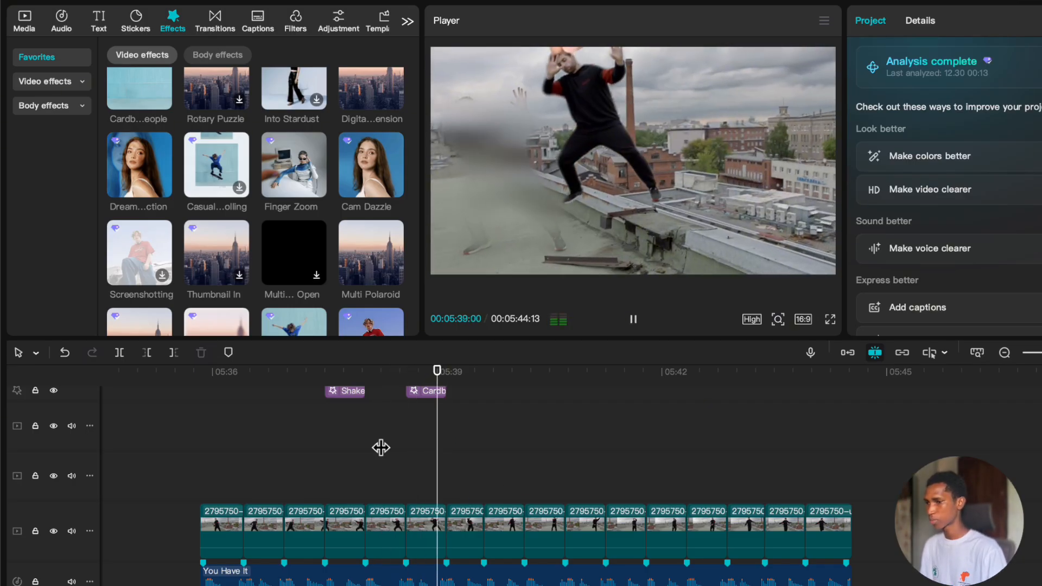
key(space)
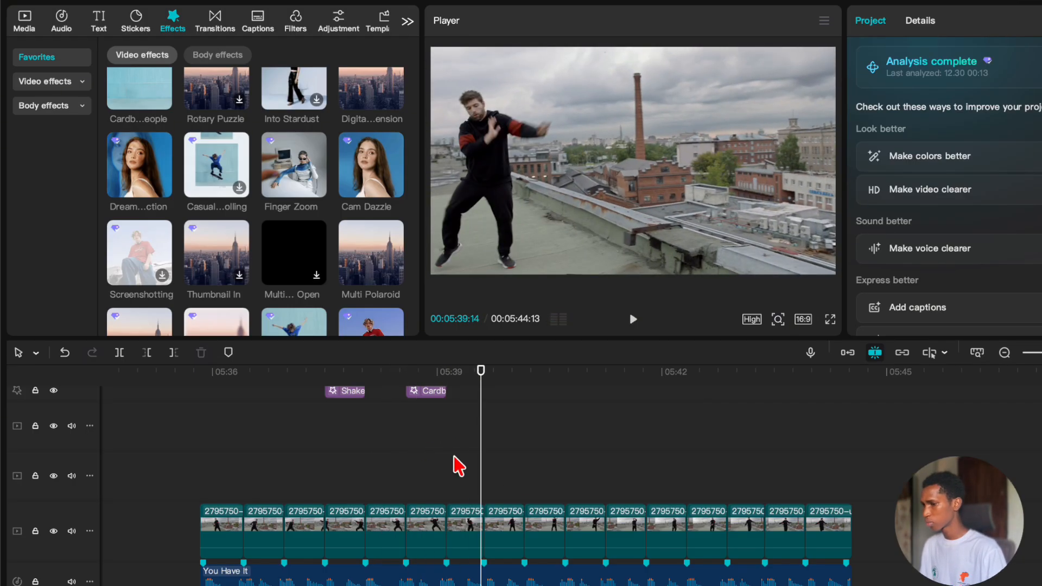
Mirror the seventh dance segment, just after the Cardboard People effect.
click(457, 529)
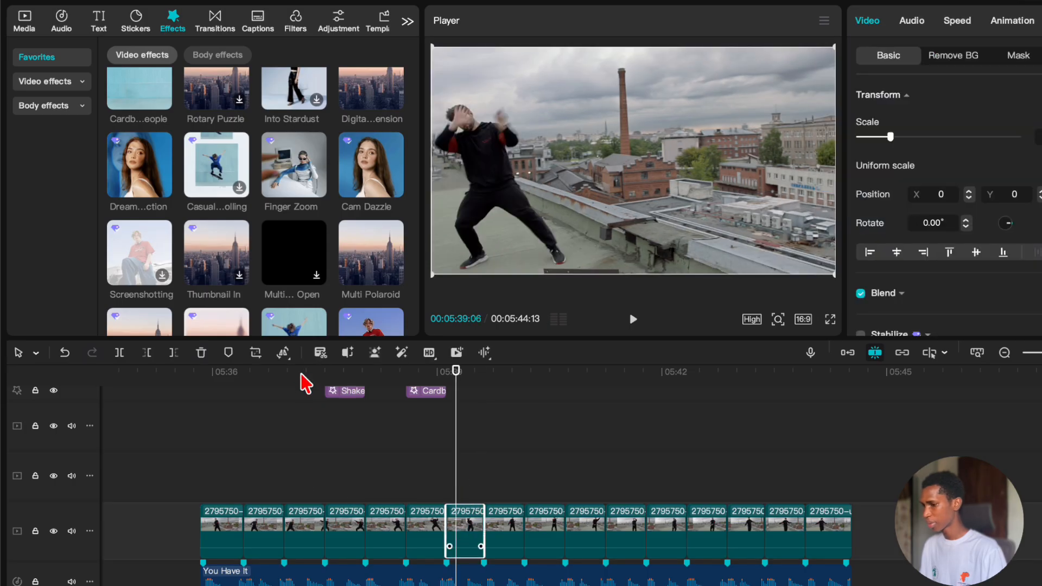
click(286, 354)
click(303, 437)
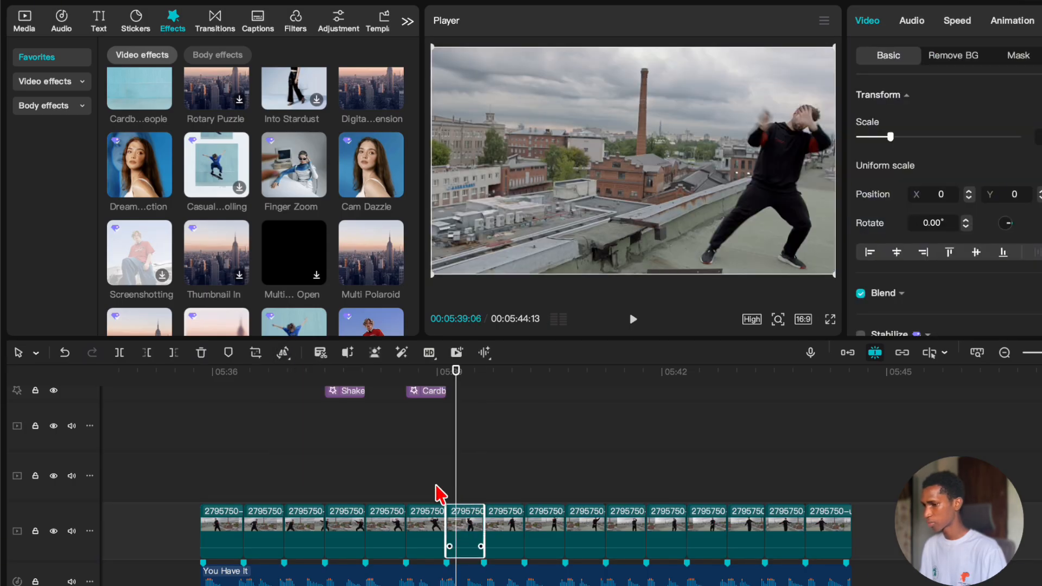
Replay the section around the mirrored seventh segment several times and play on to the ninth segment.
click(406, 473)
key(space)
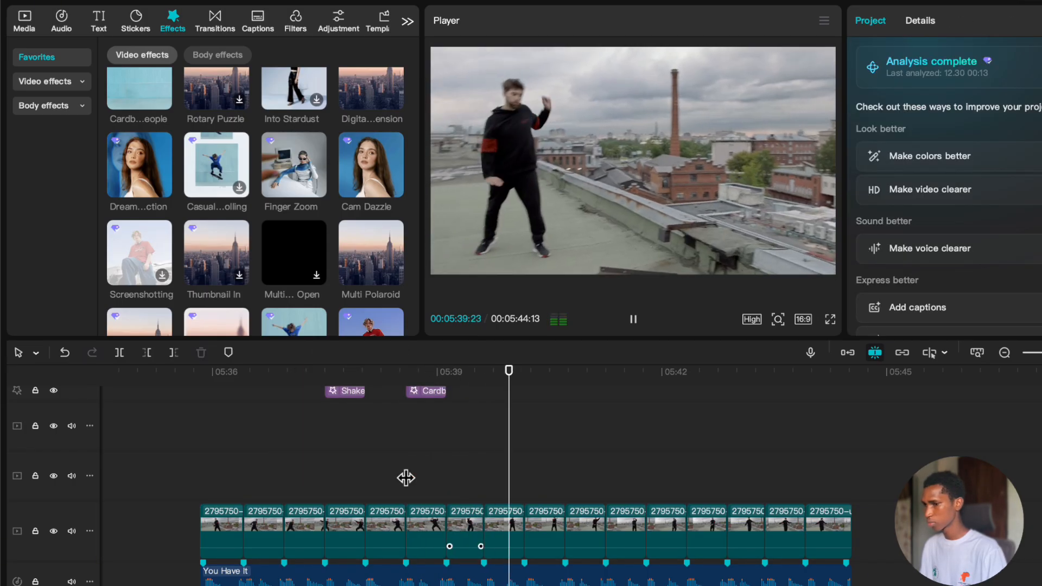
key(space)
click(406, 478)
key(space)
key(space)
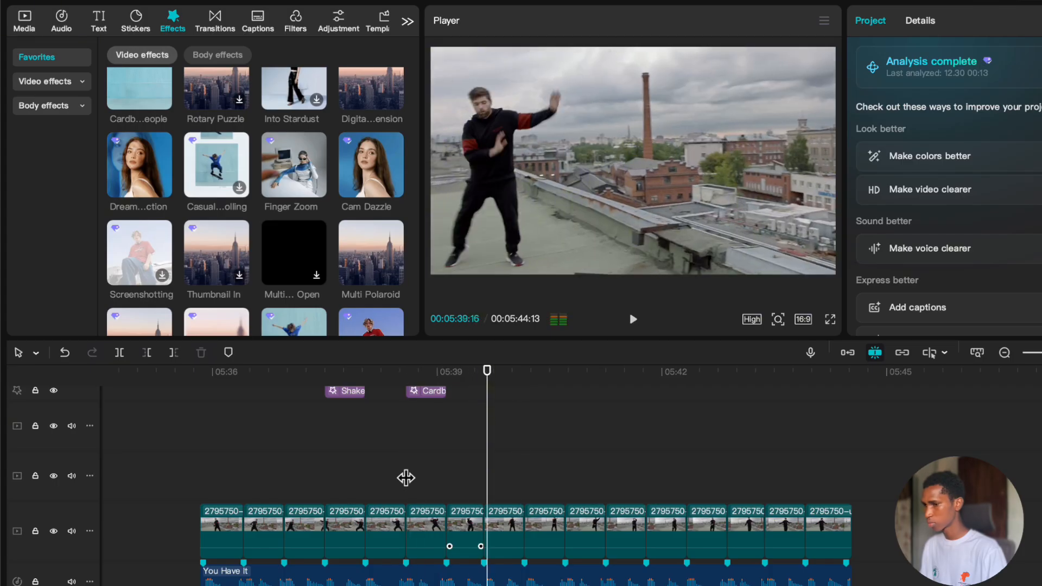
click(405, 477)
key(space)
key(space)
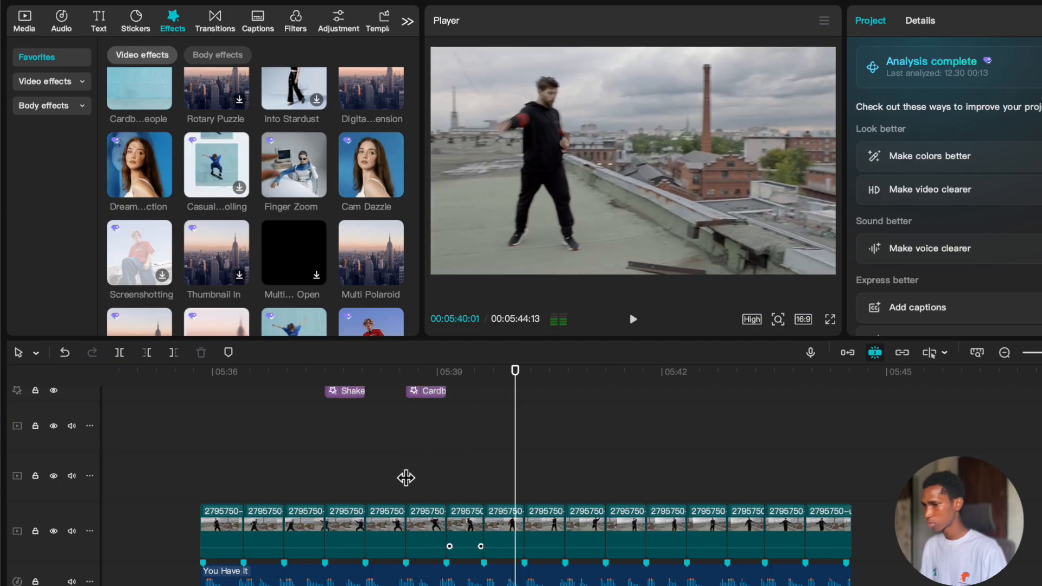
key(space)
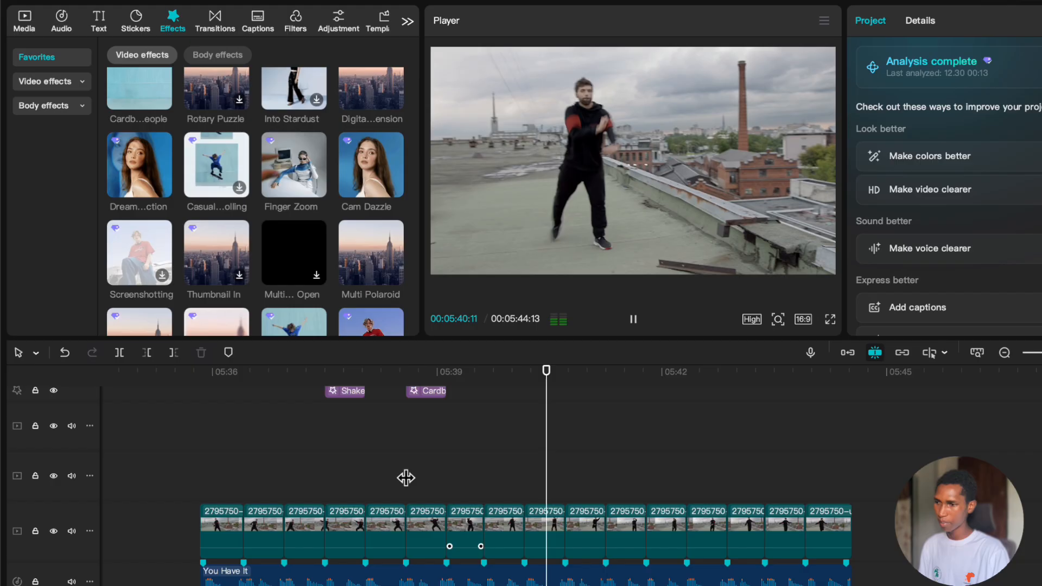
key(space)
Mirror the ninth dance segment, which starts at 05:40:04, and replay the section into the eleventh segment.
click(509, 461)
click(524, 460)
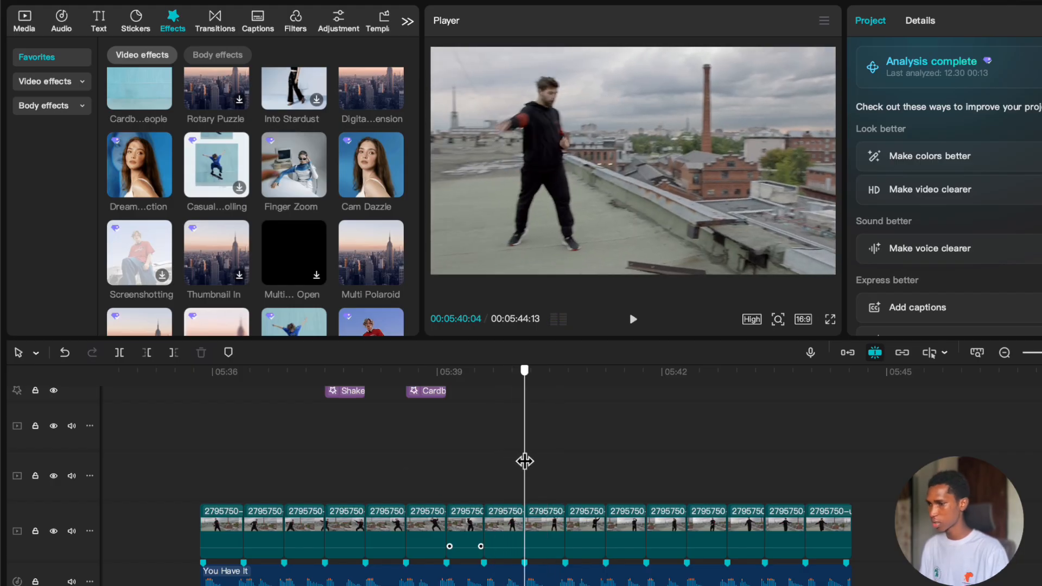
click(537, 548)
click(280, 354)
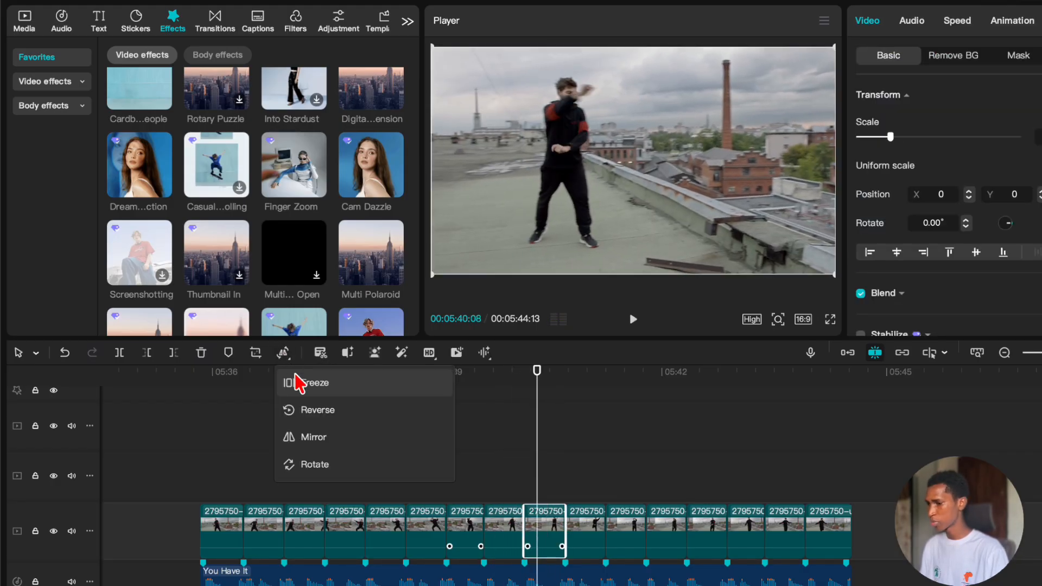
click(314, 437)
click(444, 481)
key(space)
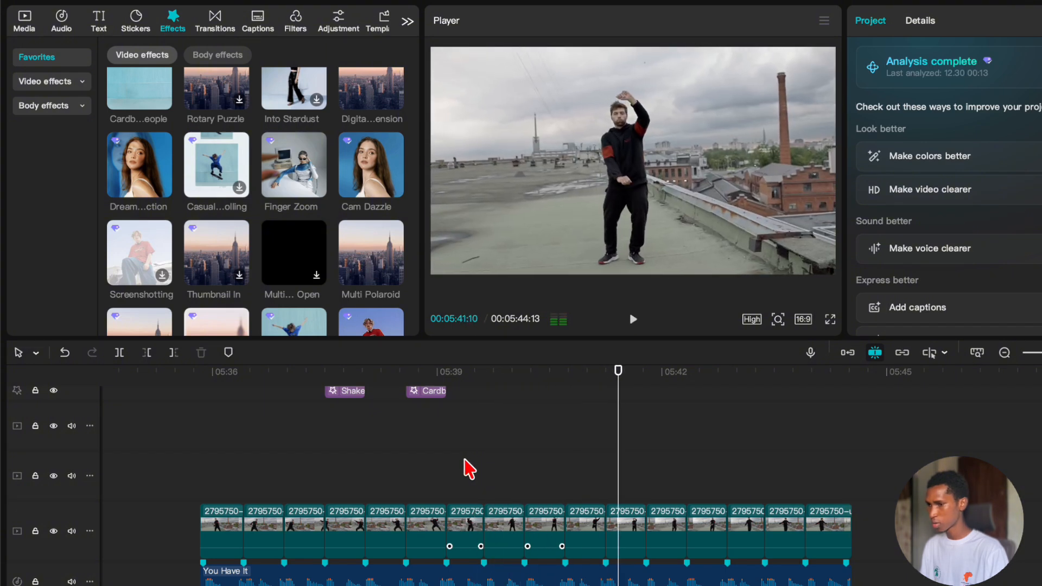
click(465, 468)
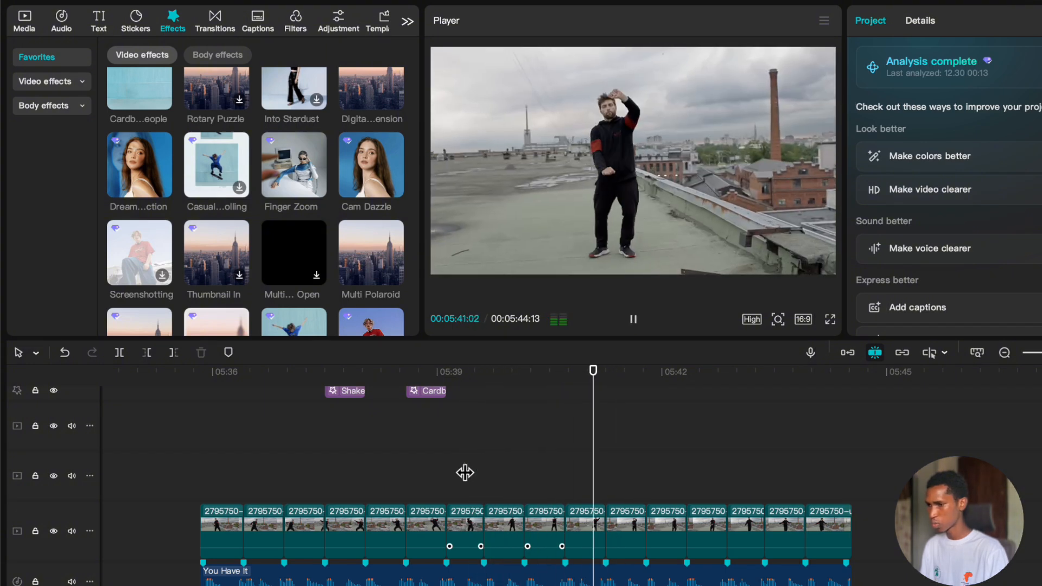
key(space)
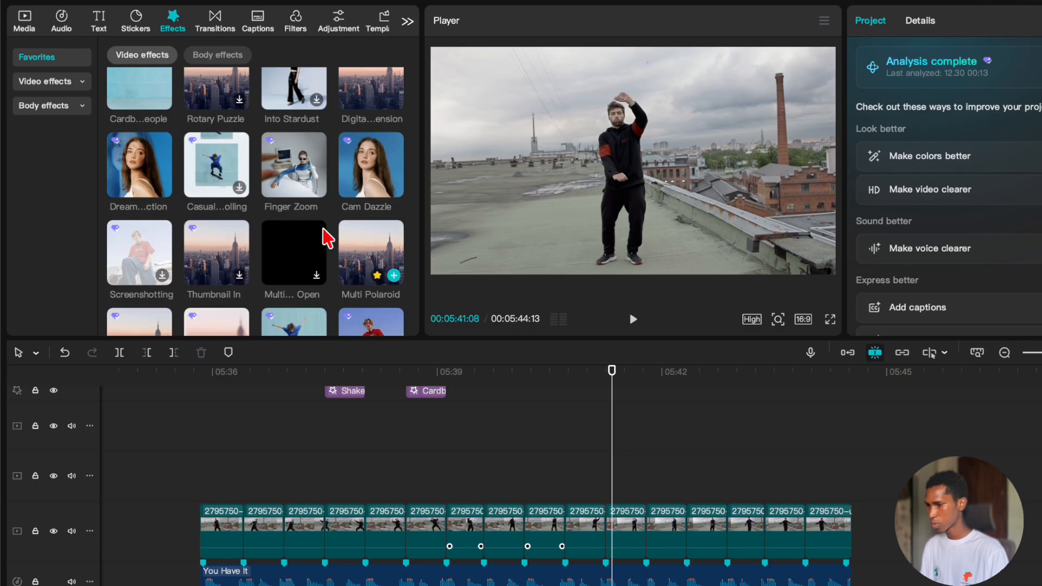
Preview the favorite Dopelgangers body effect and add it at the start of the tenth segment at 05:40:17.
click(214, 61)
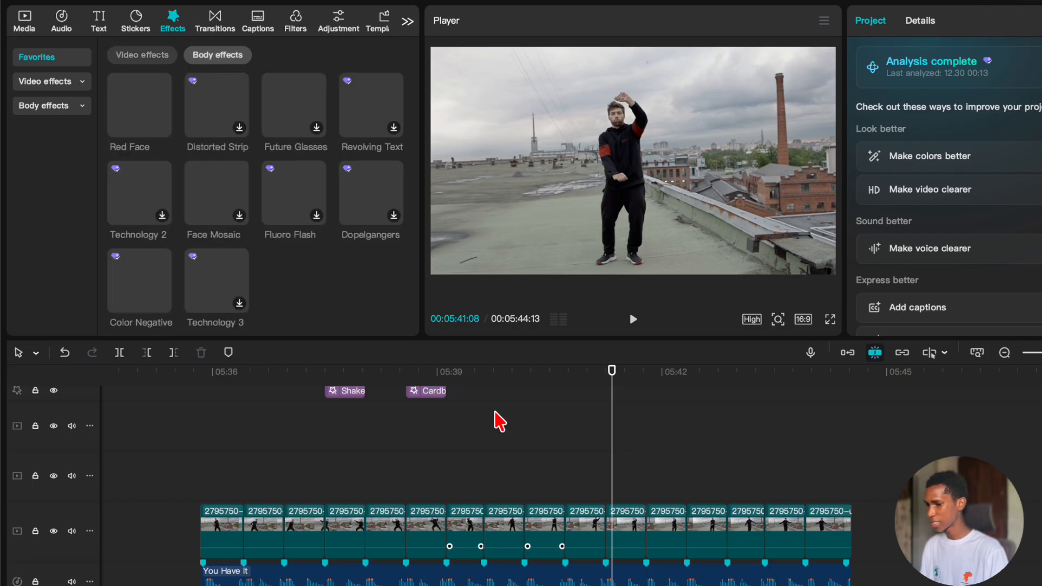
drag(598, 474, 529, 495)
key(space)
key(space)
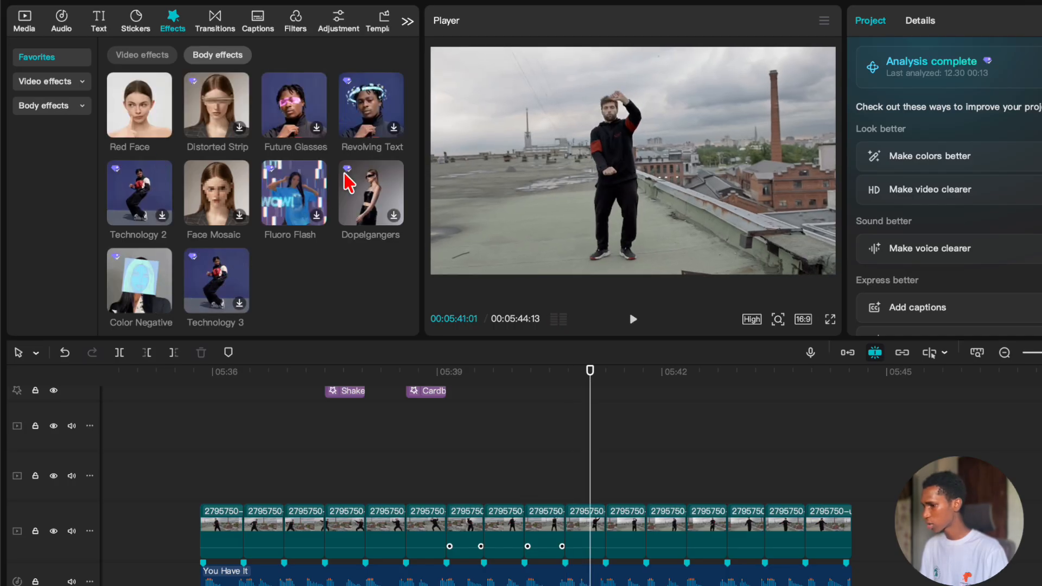
mouse_move(355, 189)
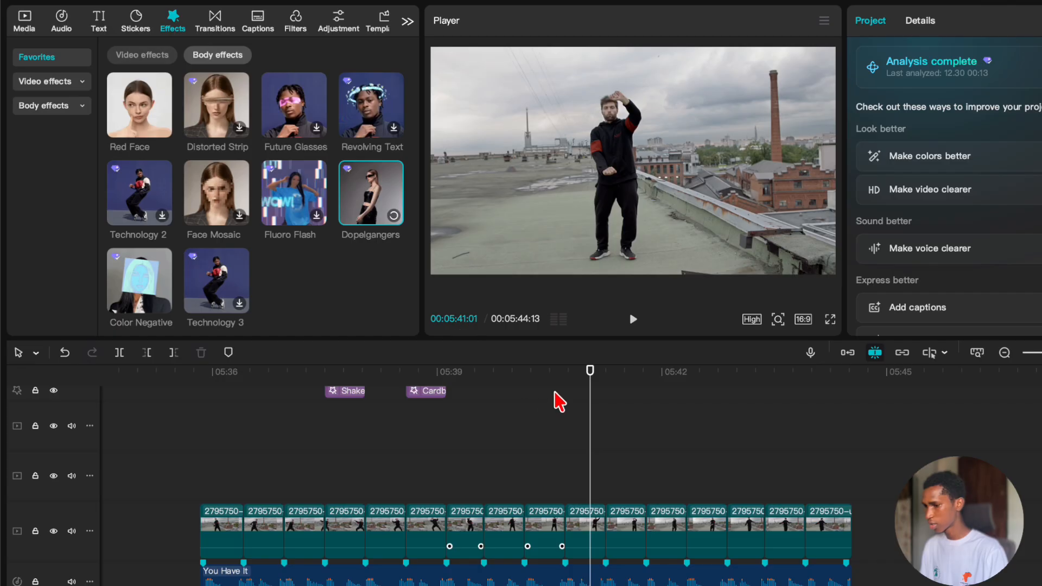
click(564, 392)
click(355, 196)
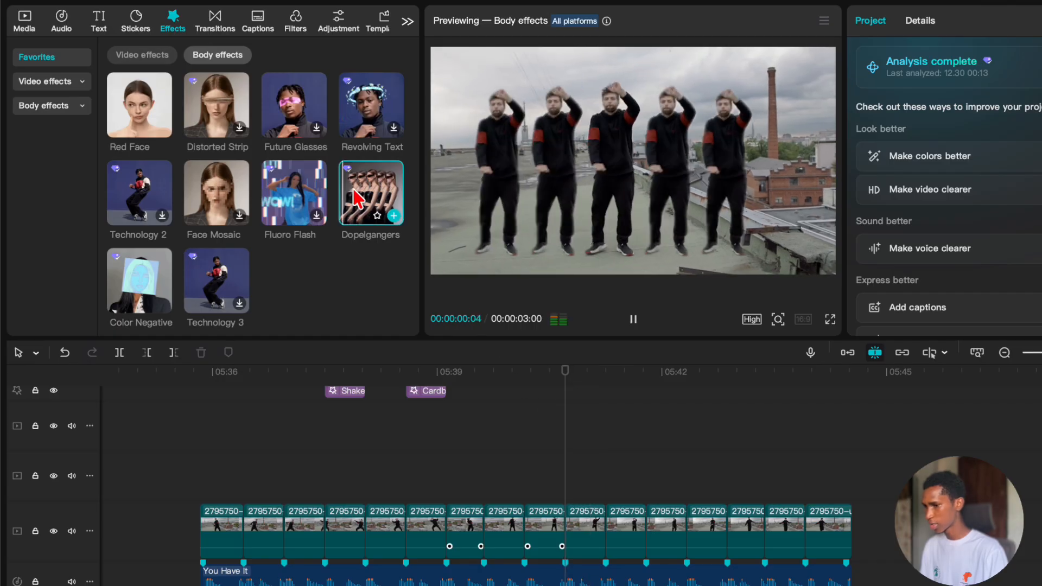
click(393, 216)
click(582, 435)
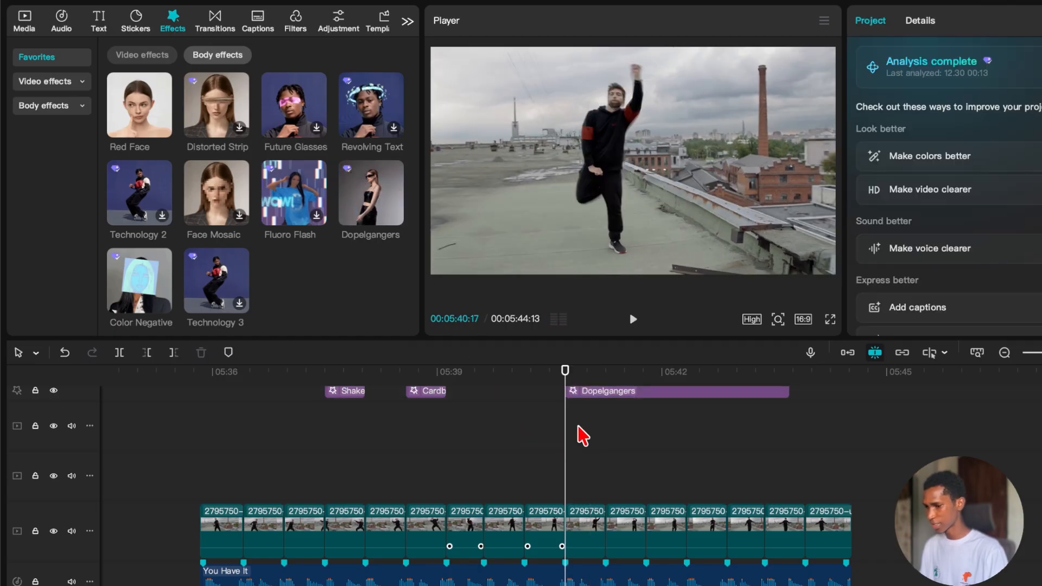
Trim the Dopelgangers effect to end with the tenth segment at 05:41:06 and replay the section.
drag(582, 436, 604, 444)
click(618, 395)
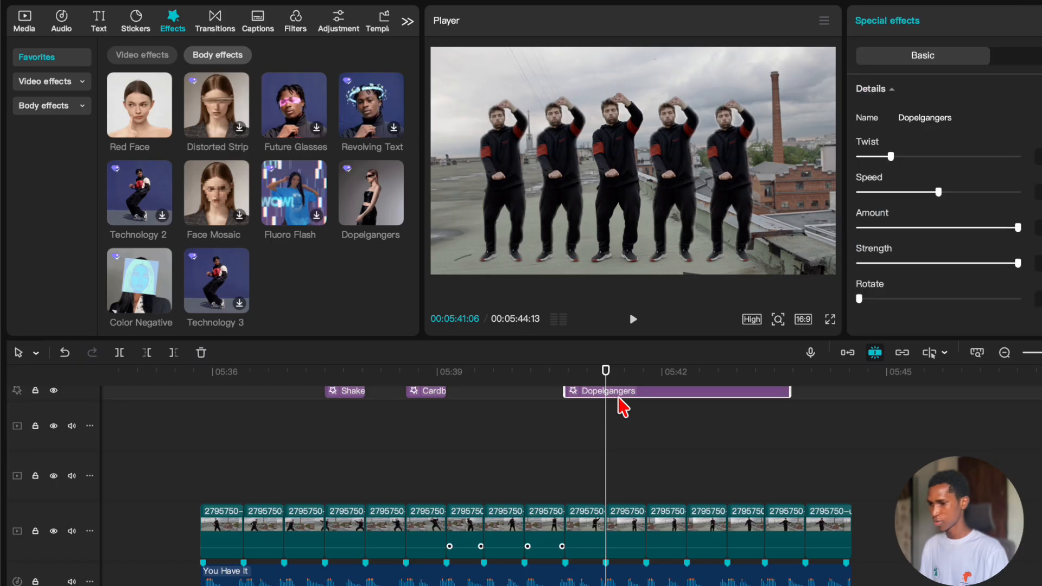
key(w)
click(536, 445)
key(space)
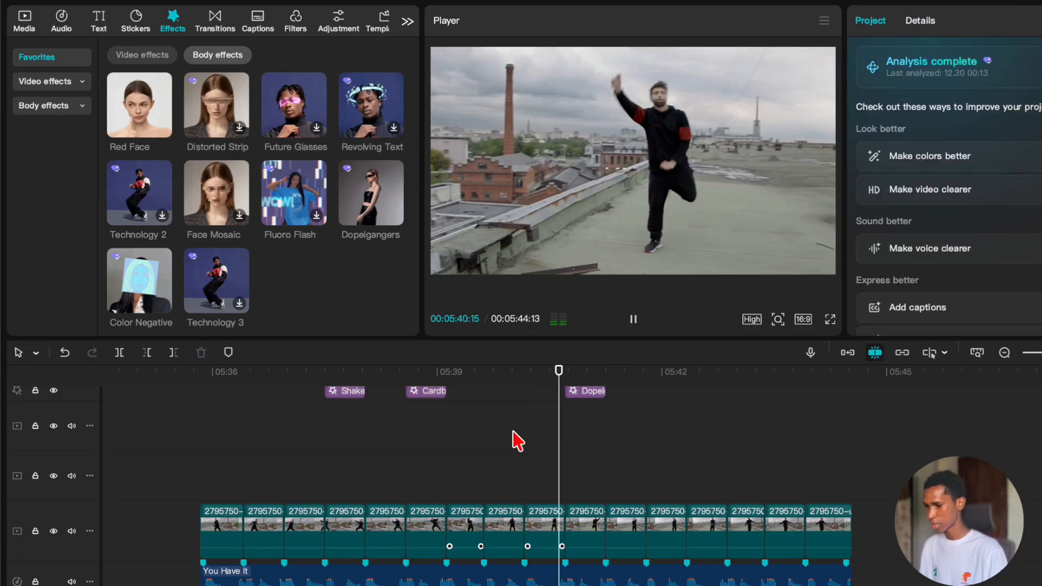
key(space)
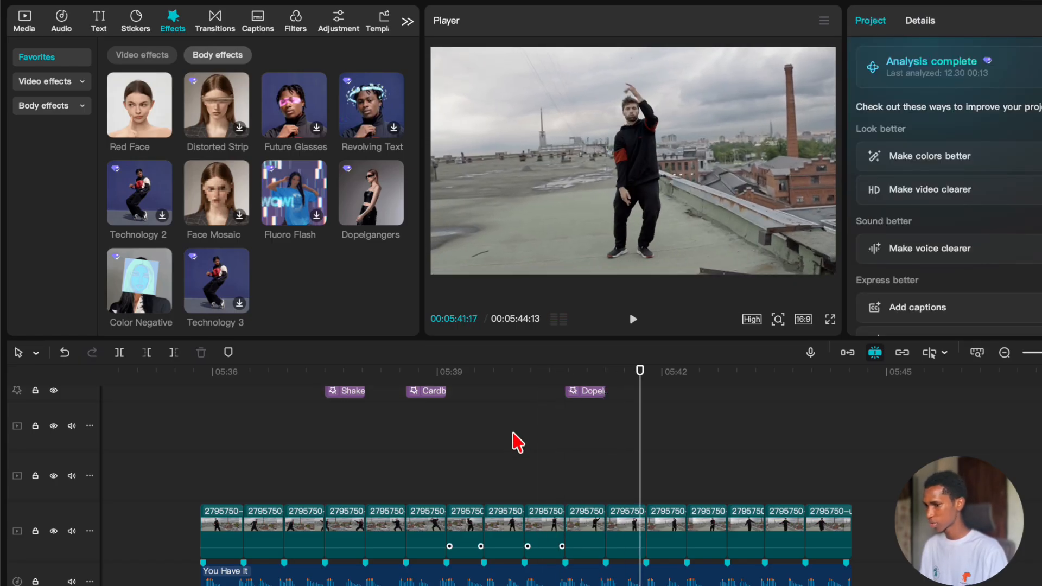
click(562, 442)
key(space)
key(space)
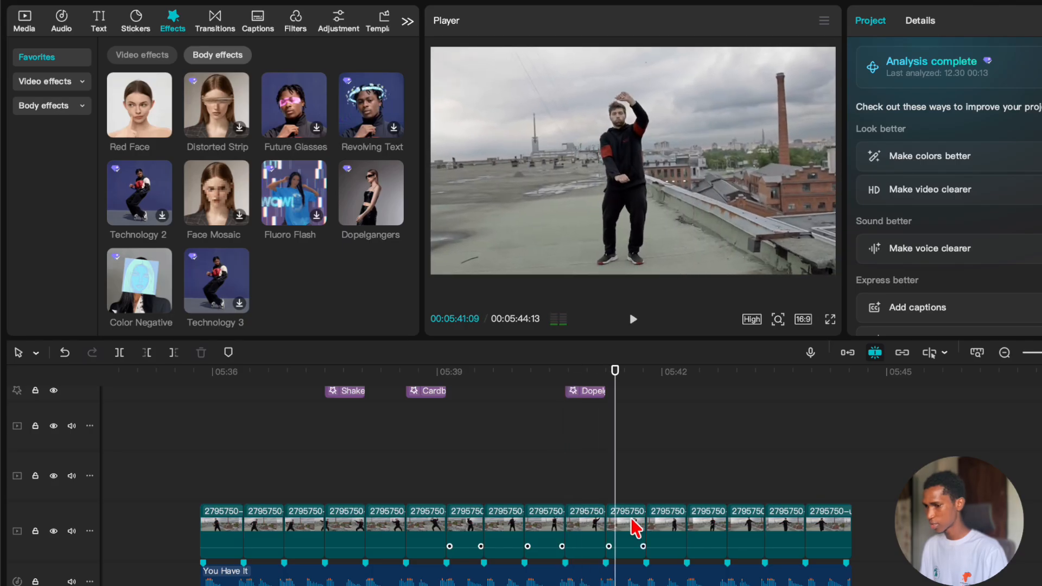
Enlarge the eleventh segment, just after the Dopelgangers effect, to 120% scale and replay the cut.
click(635, 527)
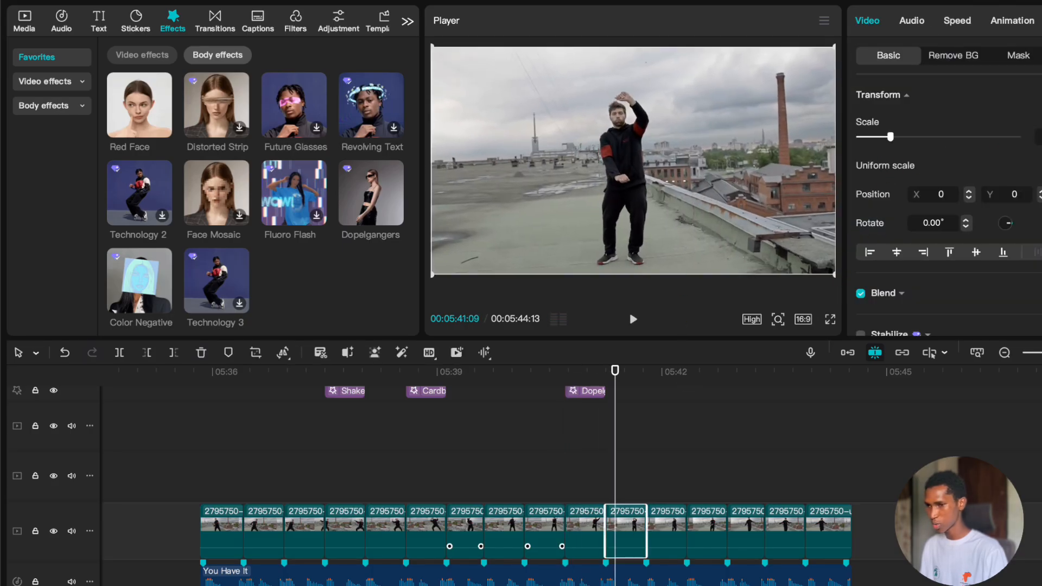
drag(890, 137, 896, 136)
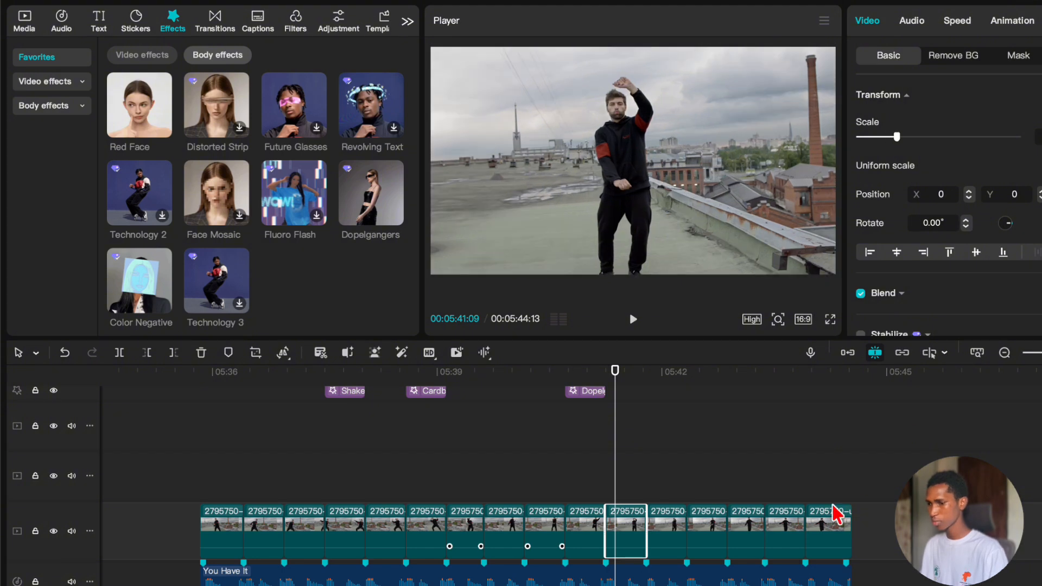
click(537, 450)
key(space)
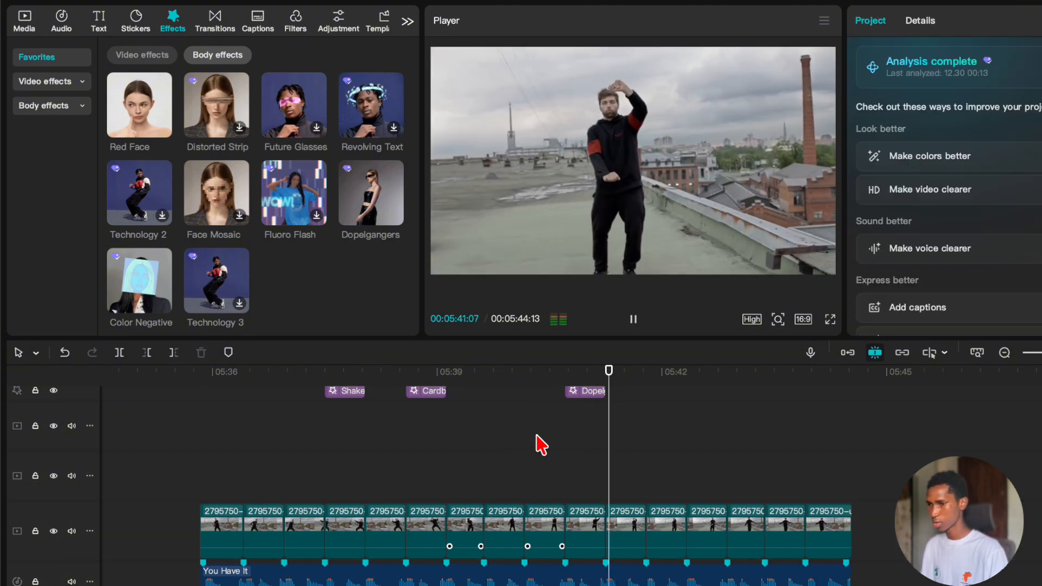
key(space)
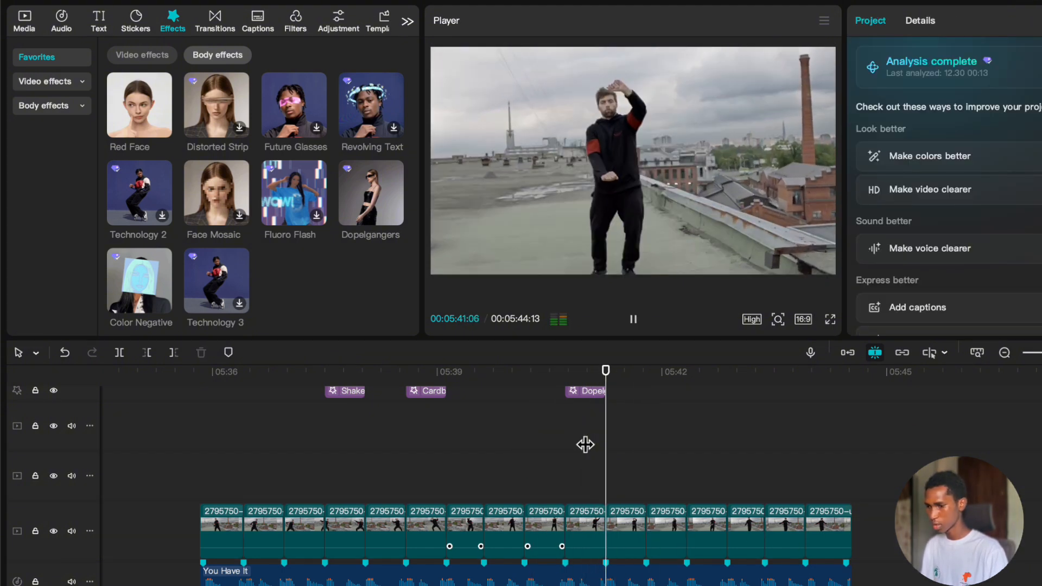
Move the enlarged eleventh segment's picture up to a Y position of 216 and replay from the ninth segment.
click(624, 522)
click(629, 436)
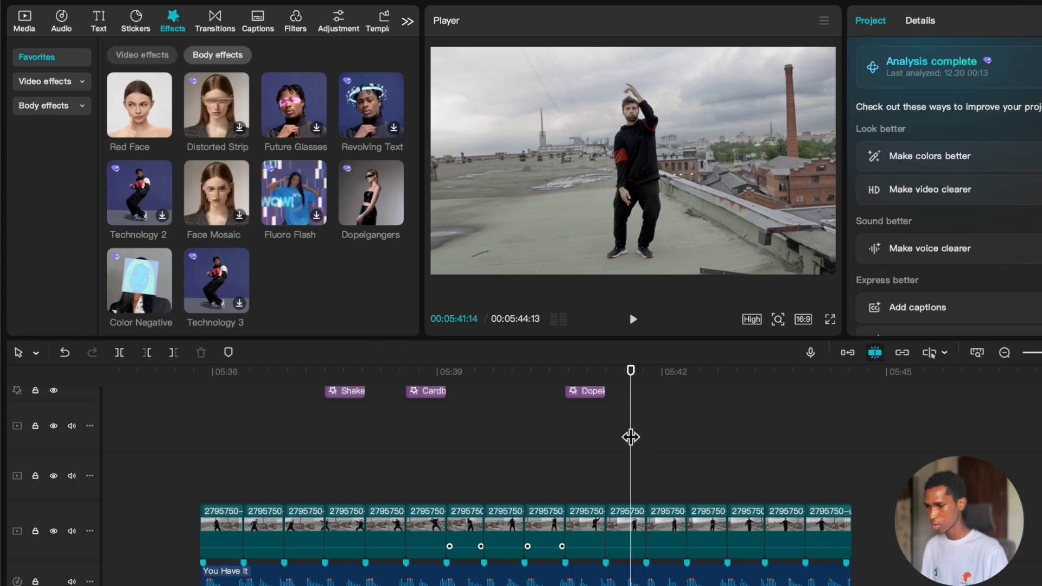
click(635, 523)
drag(680, 195, 685, 178)
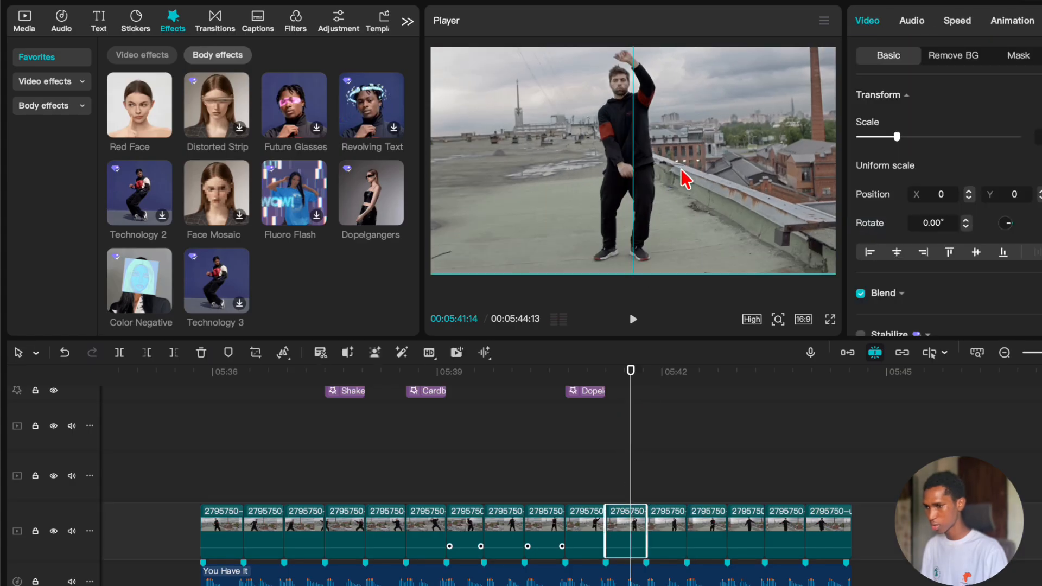
click(548, 467)
key(space)
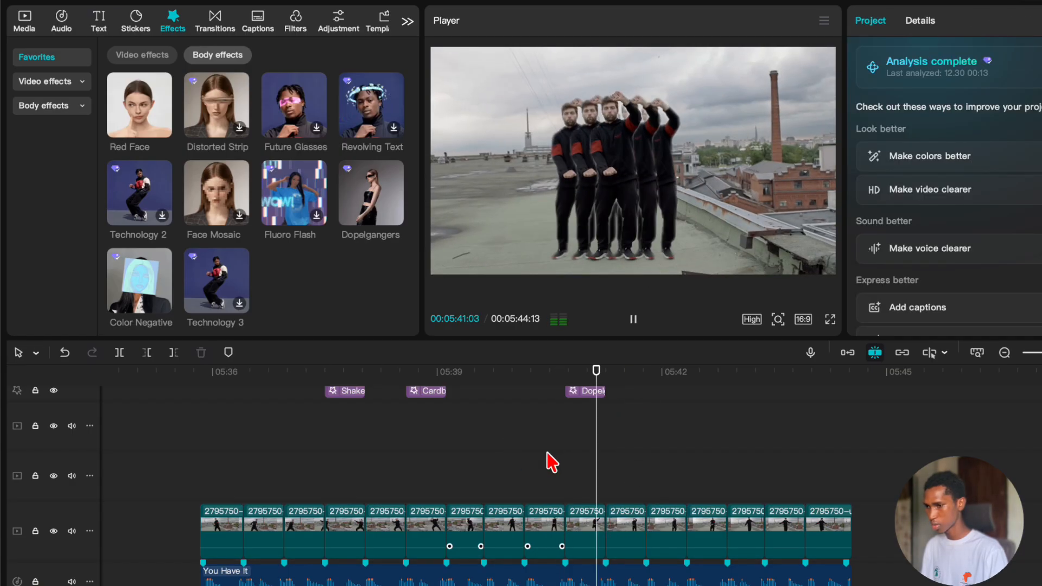
key(space)
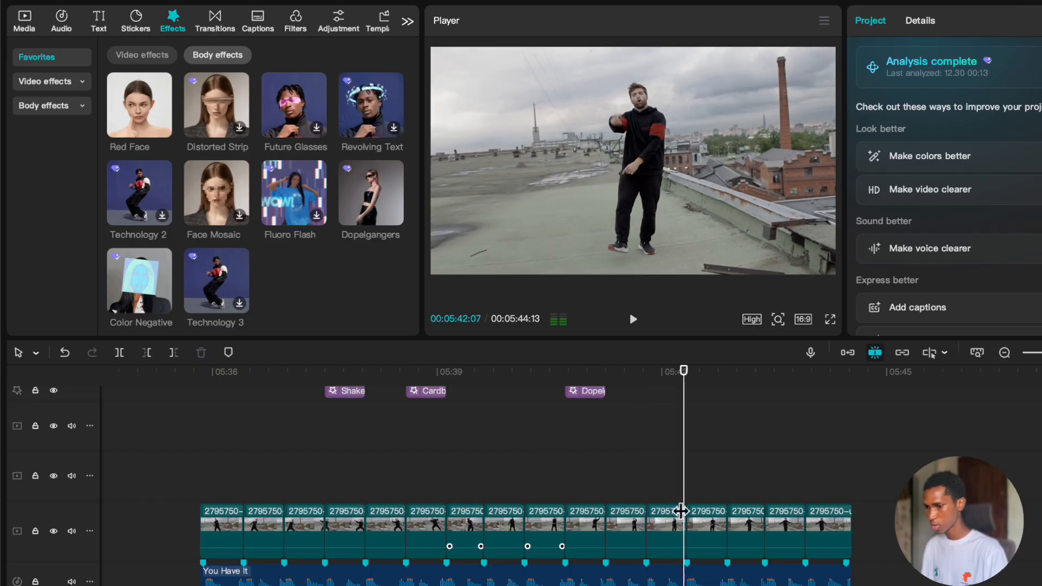
Try out the favorite Revolving Text, Red Face and Technology 2 body effects at the start of the twelfth segment.
click(670, 529)
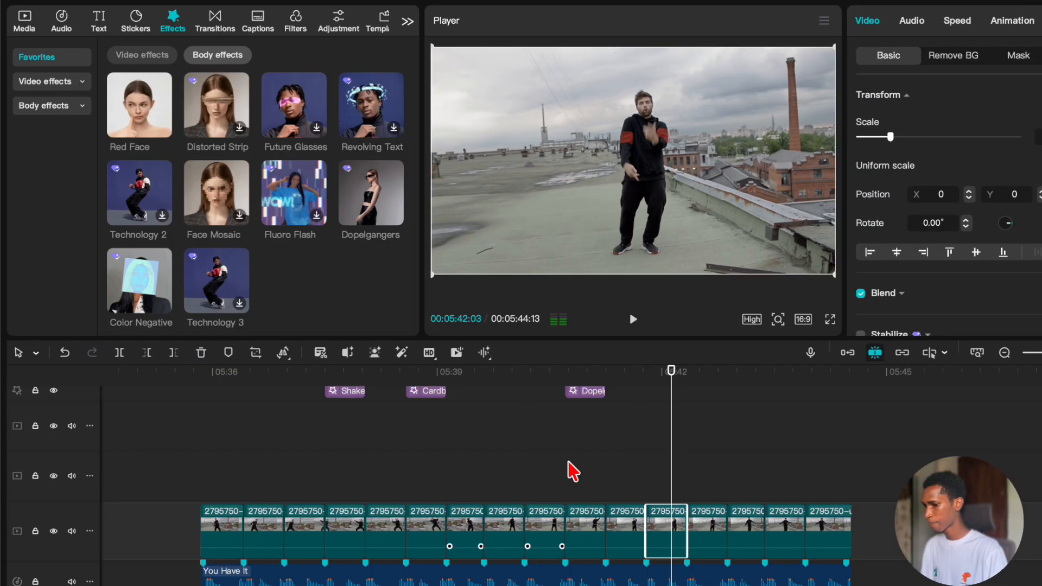
click(647, 379)
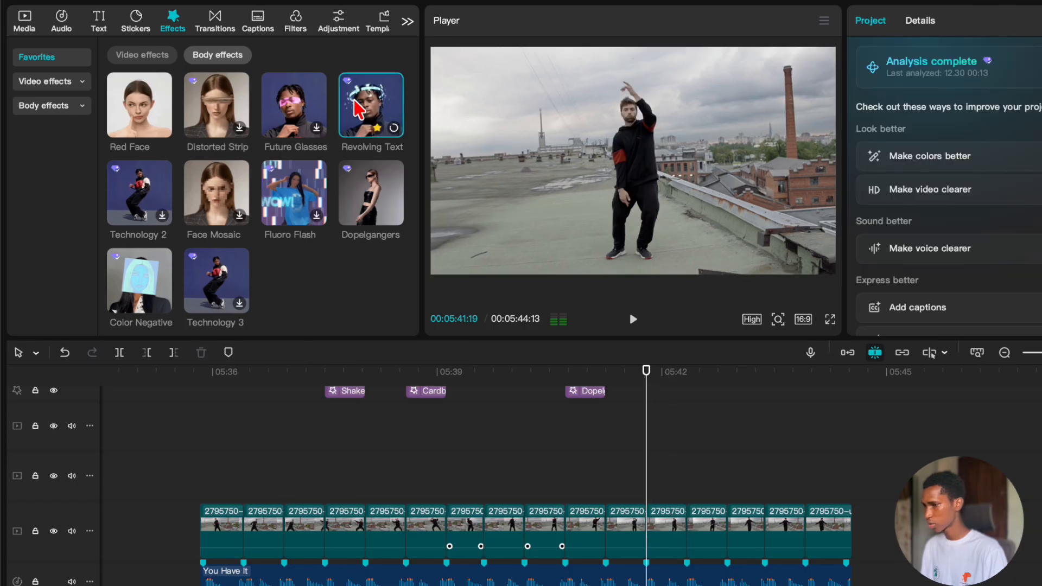
click(140, 111)
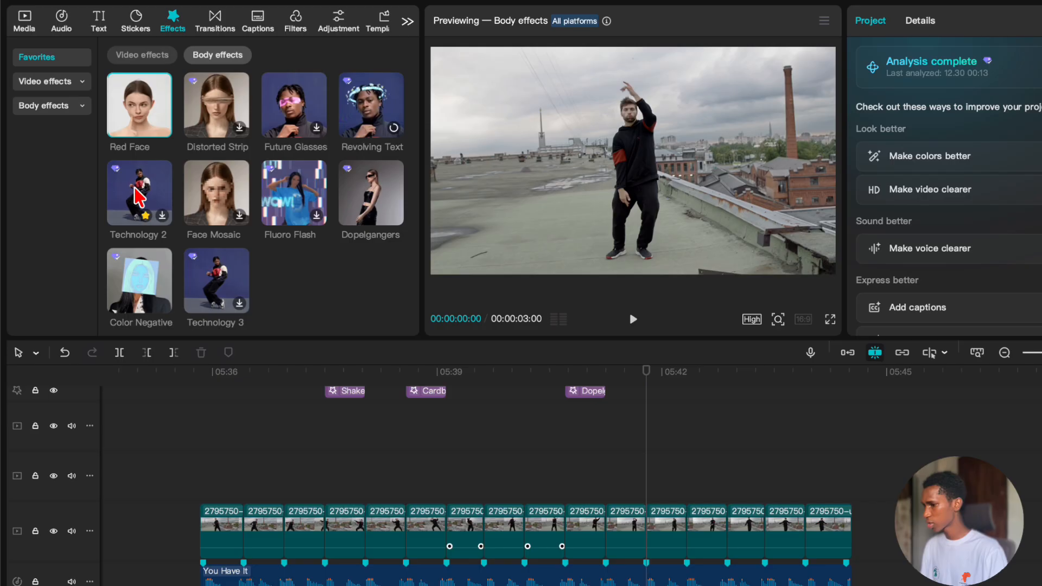
click(139, 196)
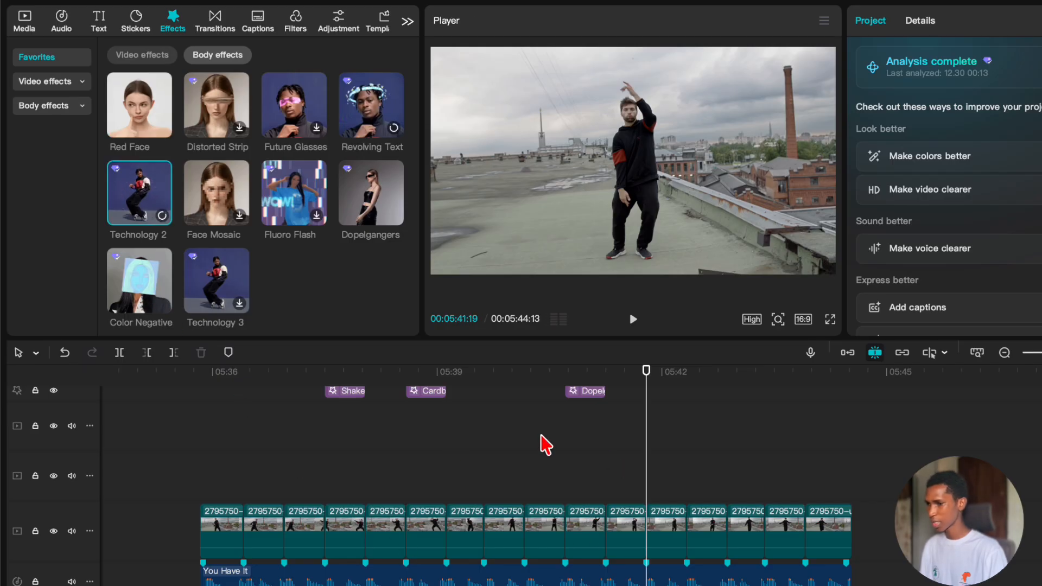
Play the dance edit from its first segment, then replay the part around the Dopelgangers effect.
click(200, 442)
key(space)
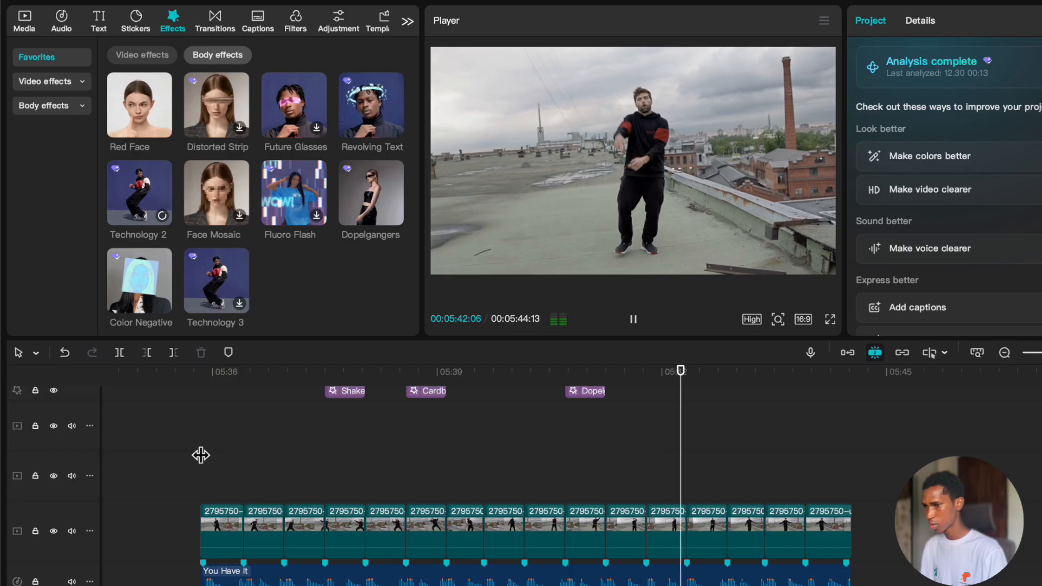
key(space)
click(552, 470)
key(space)
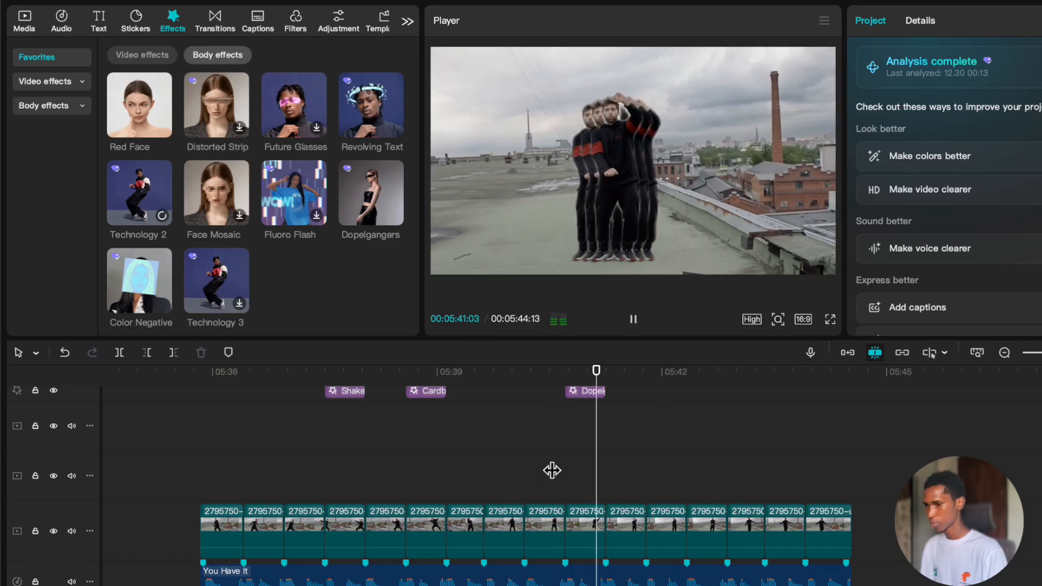
key(space)
Set the eleventh segment's scale to 222% and keep the segment selected.
click(624, 535)
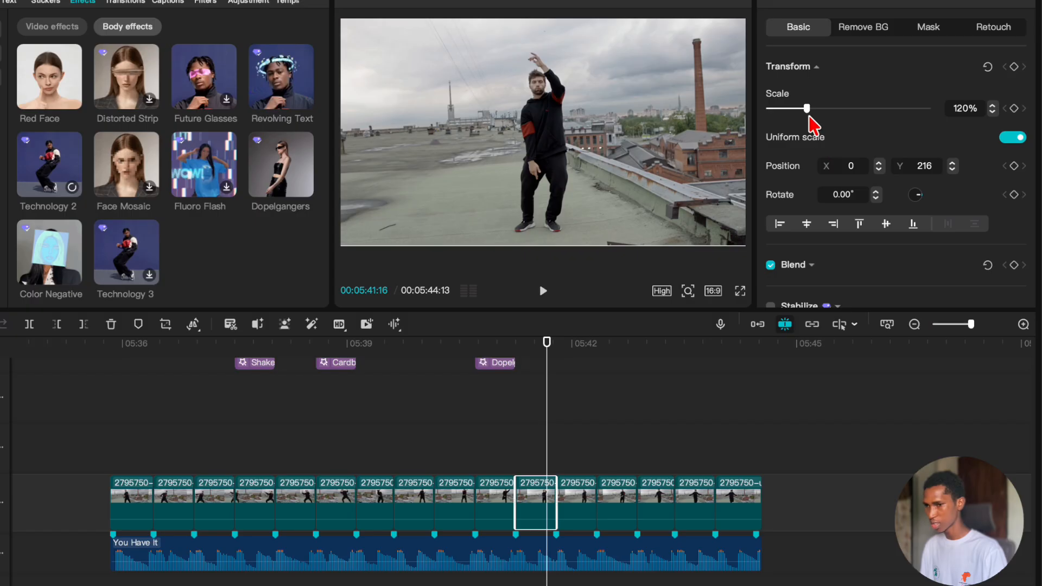
drag(809, 116, 834, 115)
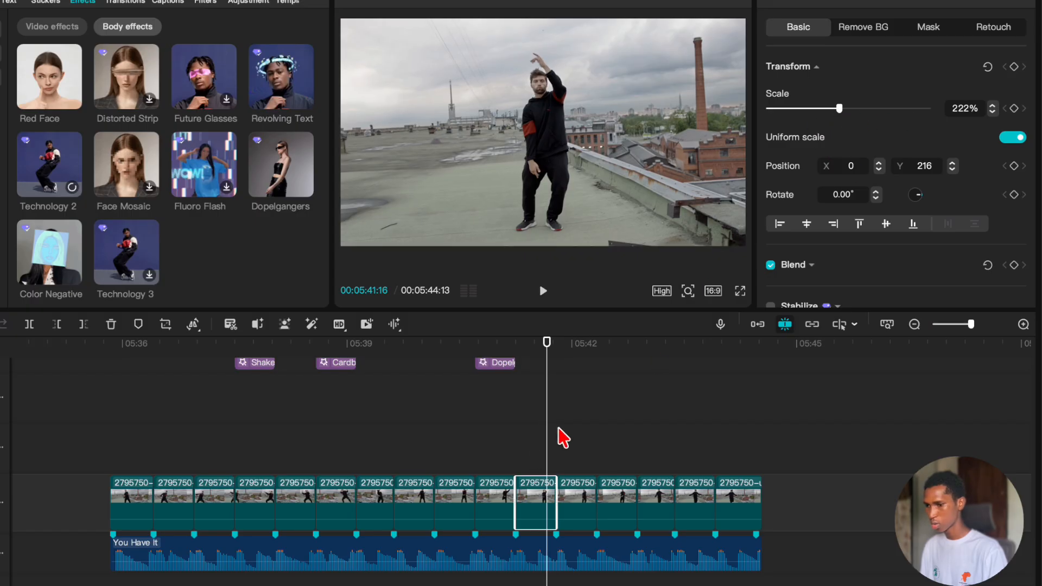
click(560, 434)
click(529, 507)
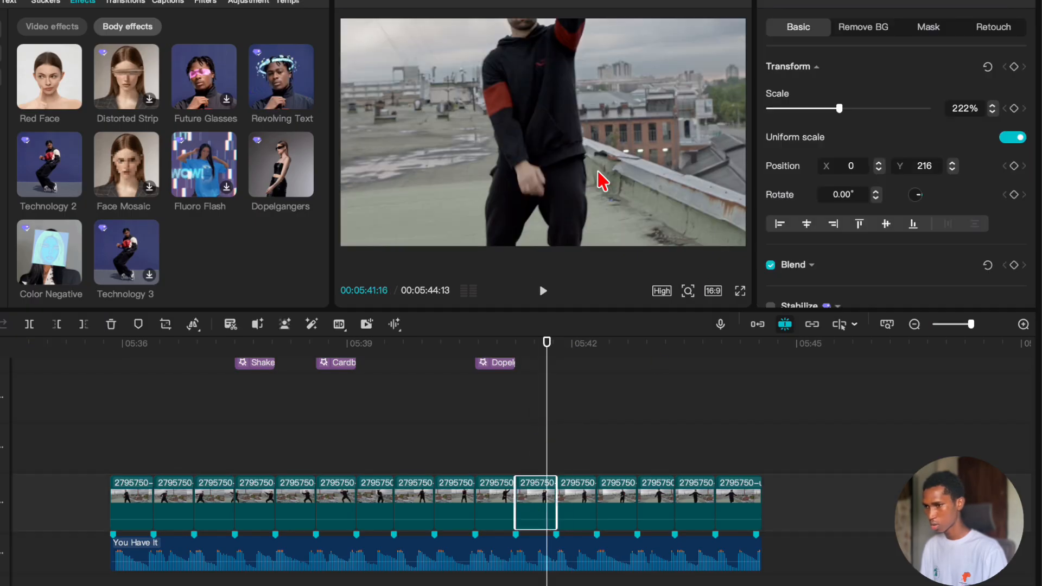
Set the eleventh segment's scale to 180%, move its picture down in the frame, and replay from the Dopelgangers effect.
click(560, 393)
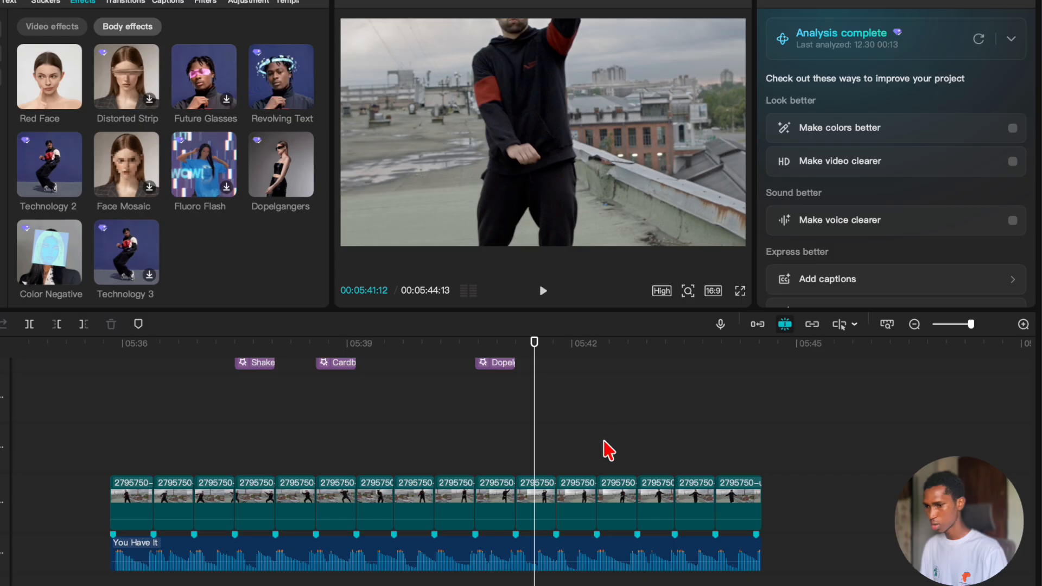
click(545, 498)
double_click(966, 103)
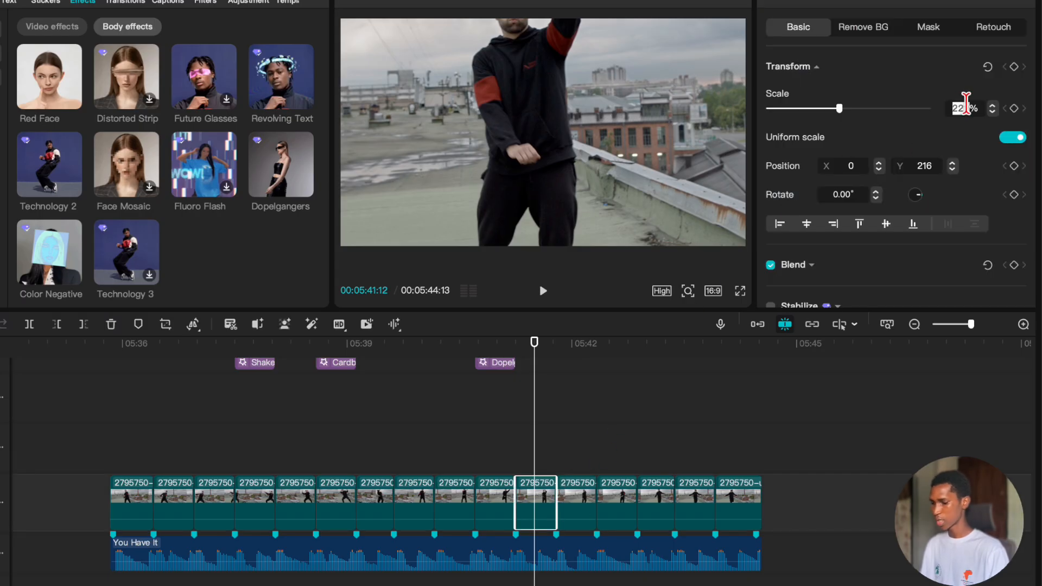
text(180)
key(Return)
drag(630, 168, 628, 204)
click(475, 432)
key(space)
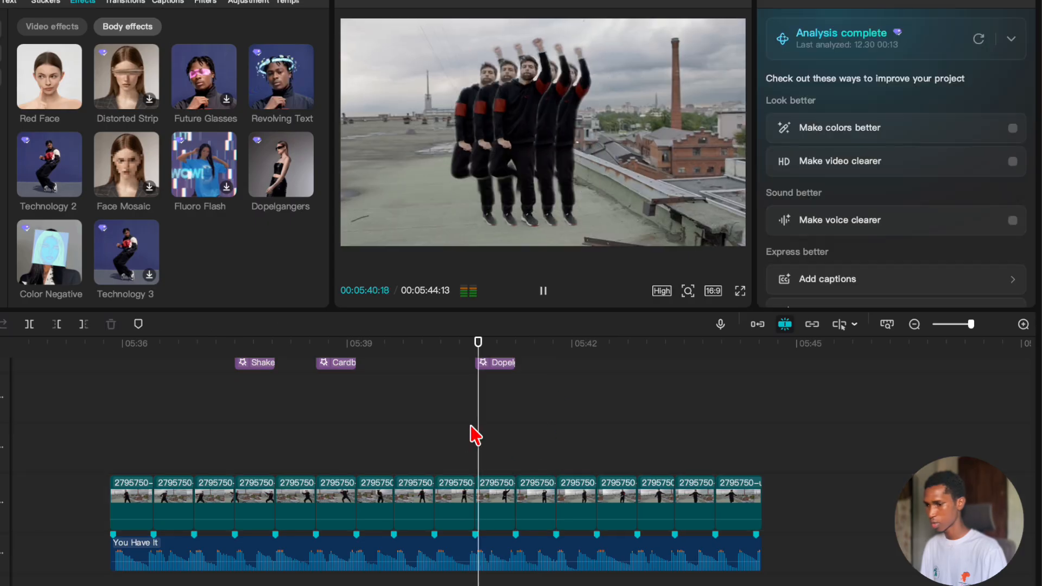
key(space)
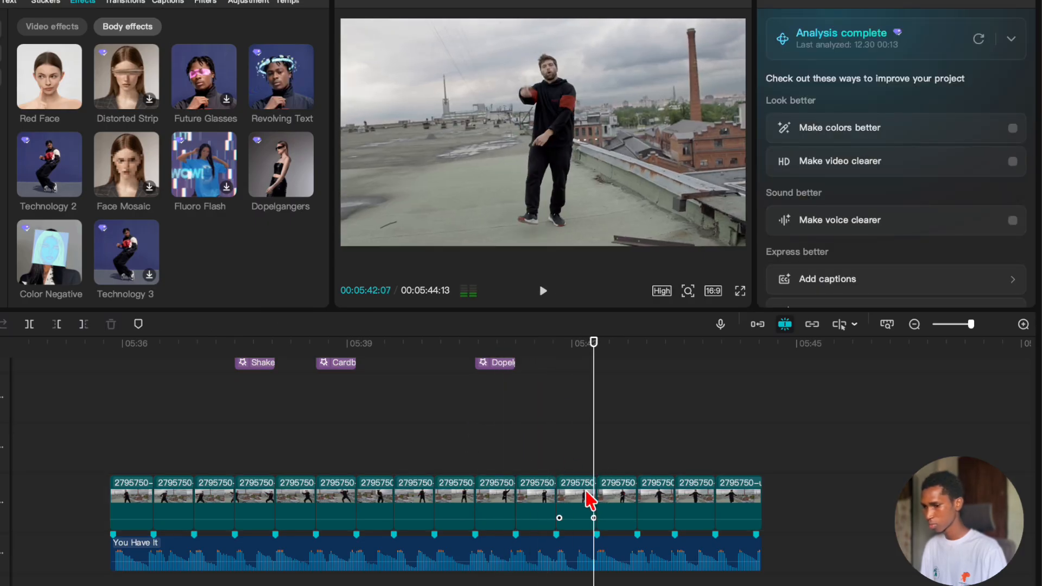
Preview the favorite Dreamy Projection video effect and add it at the start of the eleventh segment.
click(52, 27)
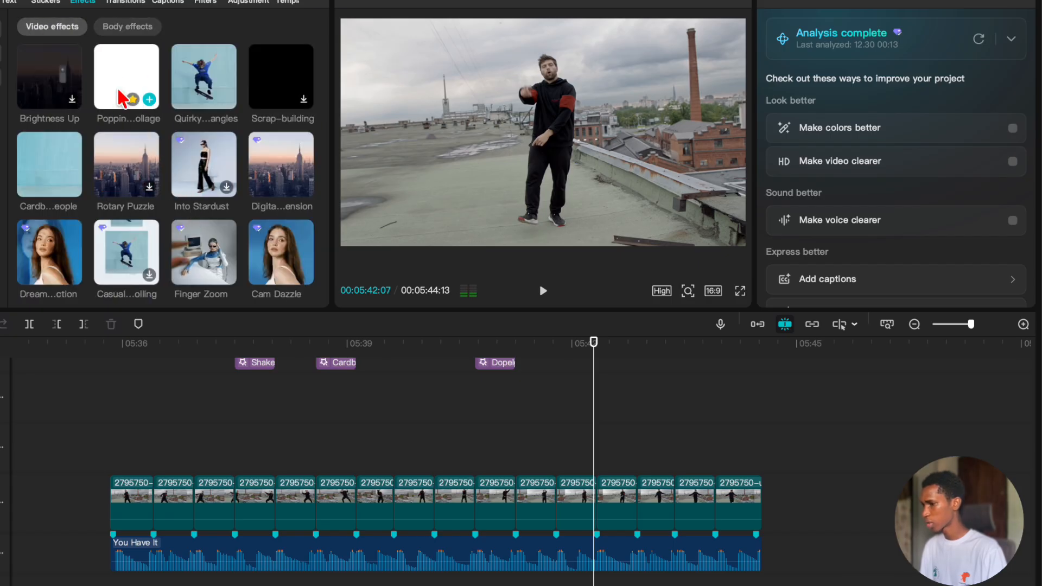
scroll(121, 90, down, 3)
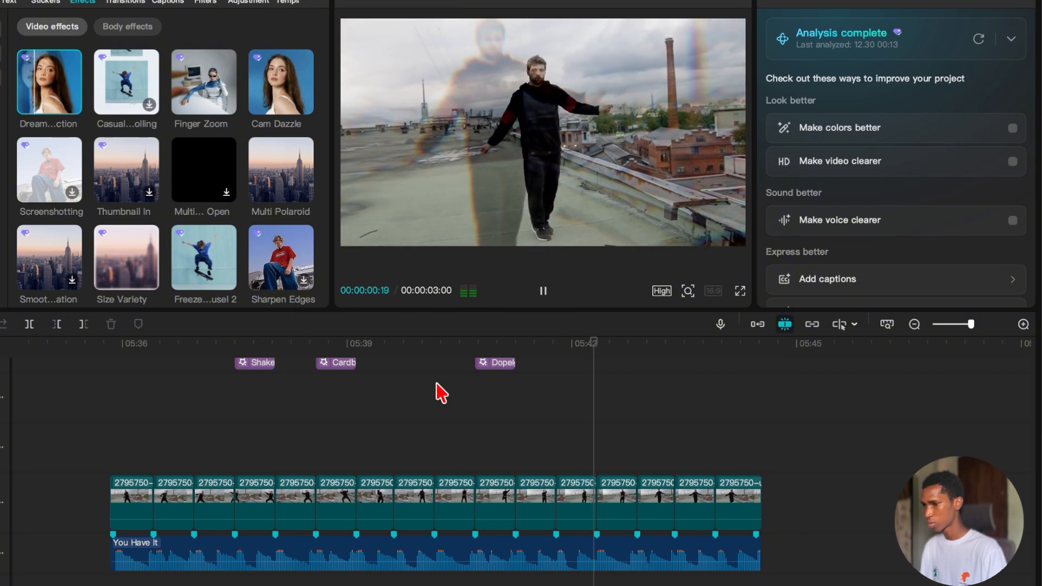
click(558, 362)
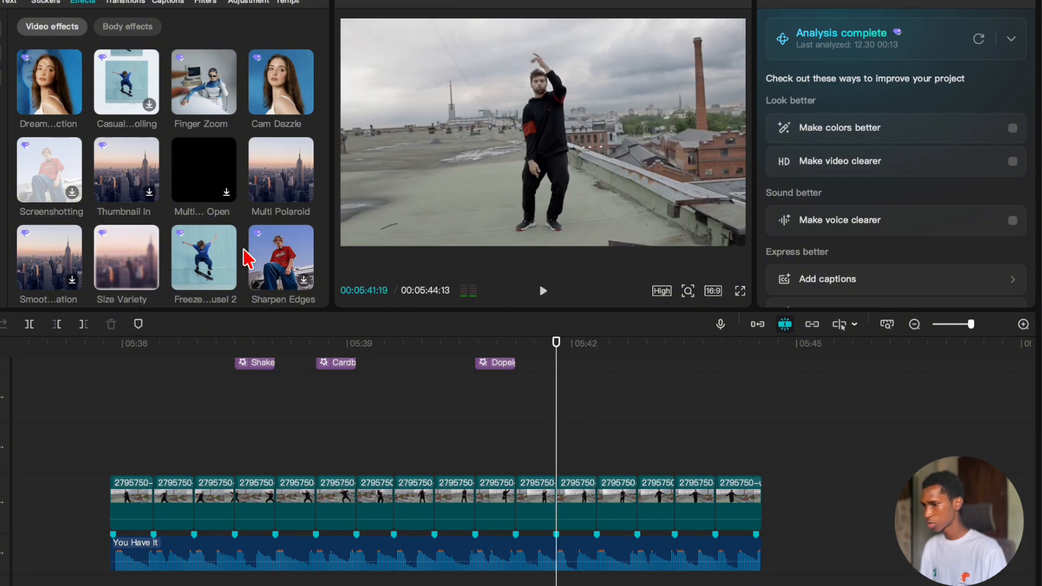
click(515, 364)
key(space)
click(515, 363)
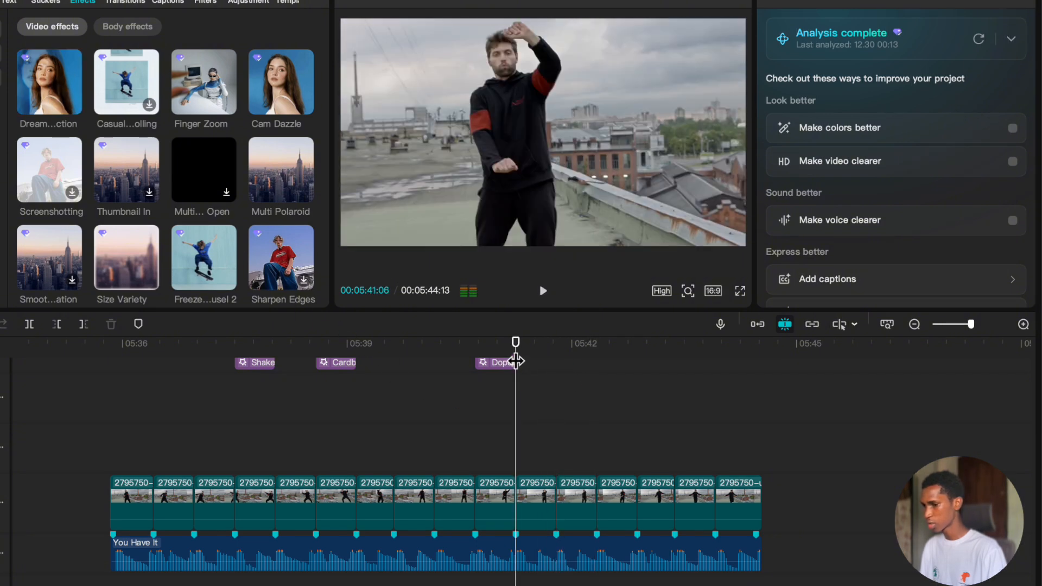
click(20, 61)
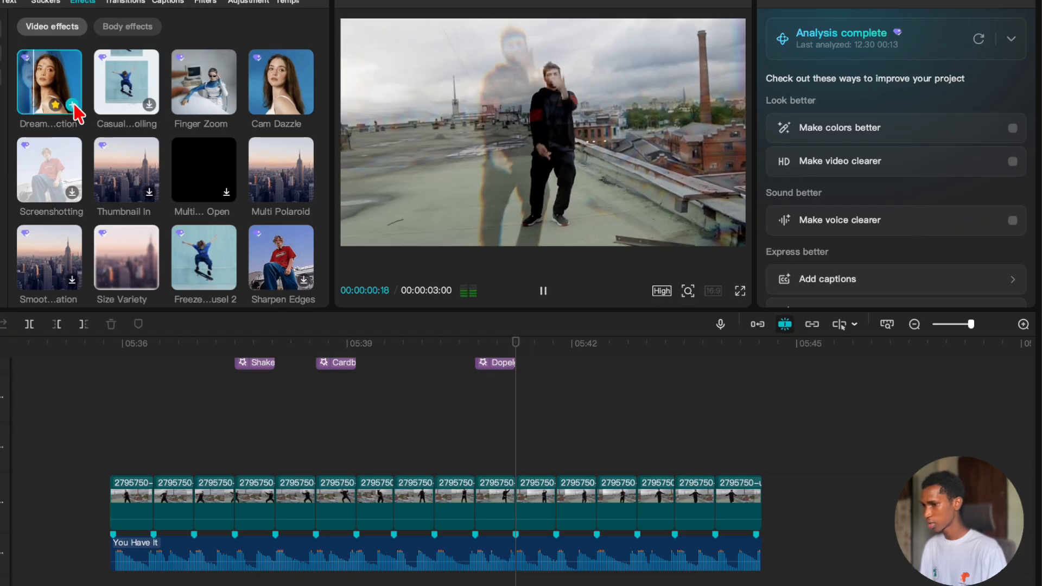
click(73, 105)
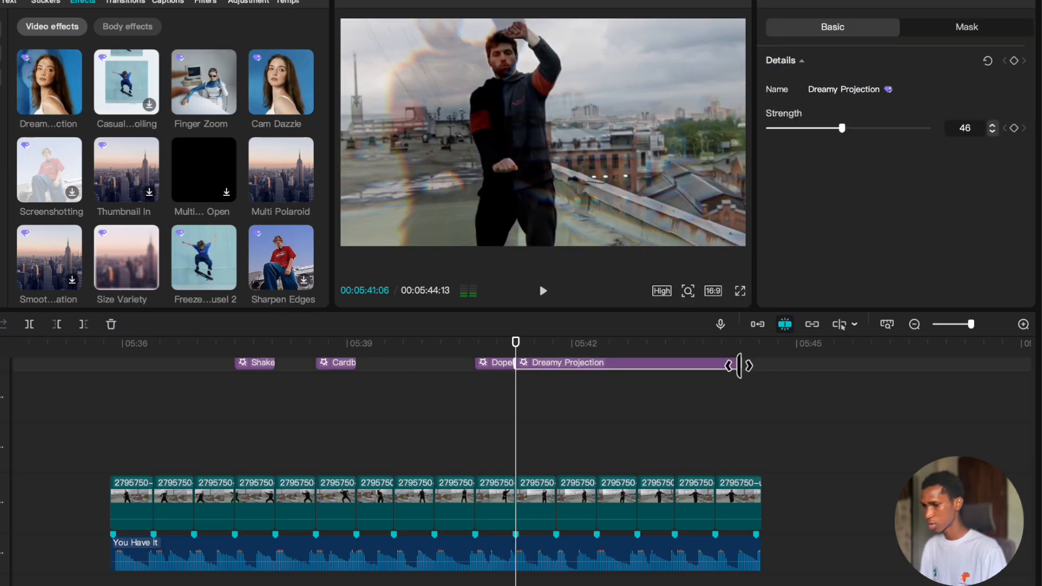
Play the Dreamy Projection effect, trim it to the end of the eleventh segment, and replay from the Dopelgangers effect.
drag(740, 363, 762, 363)
key(space)
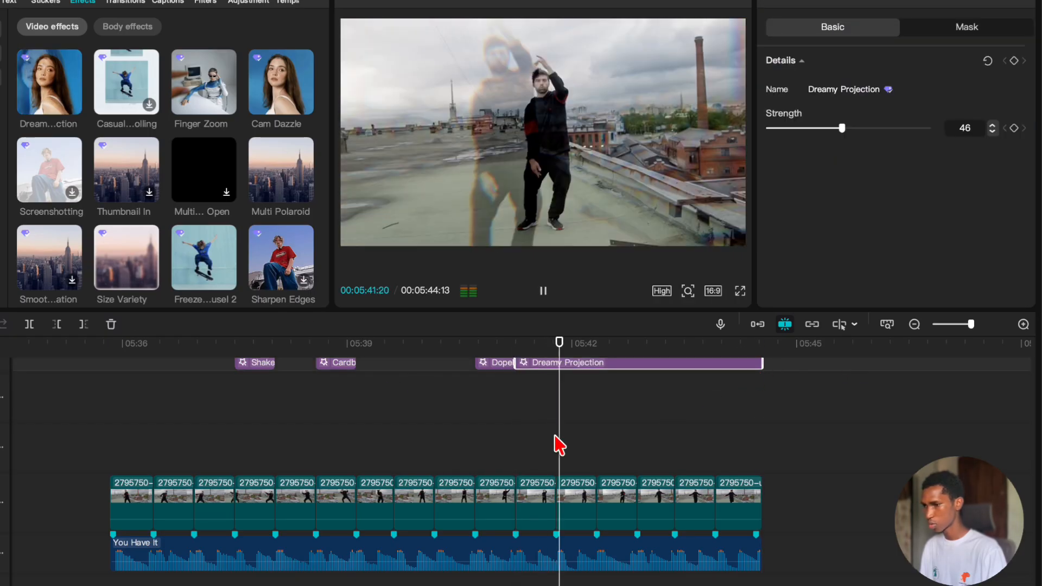
key(space)
click(556, 401)
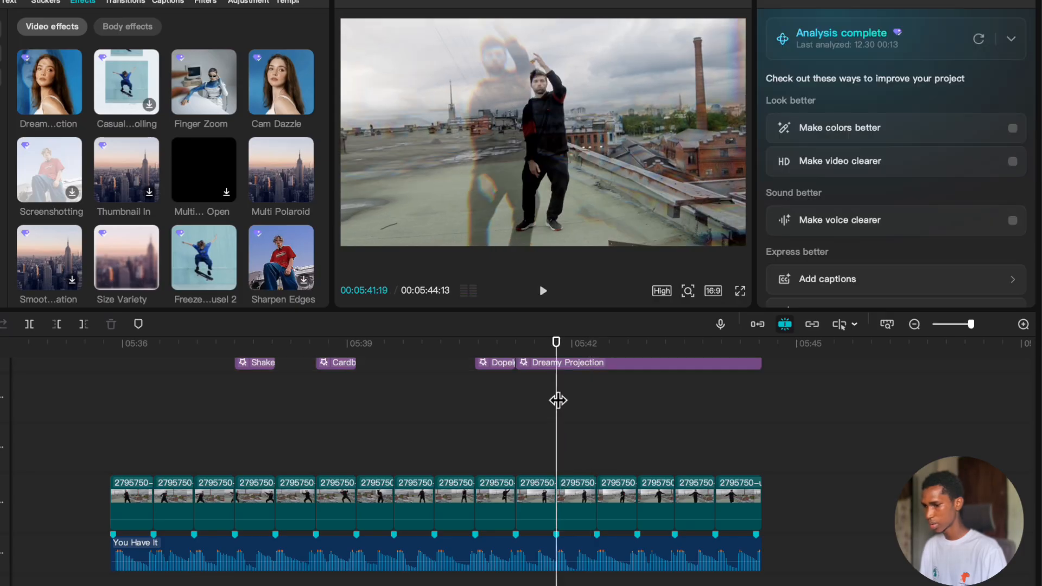
click(569, 374)
key(w)
click(482, 434)
key(space)
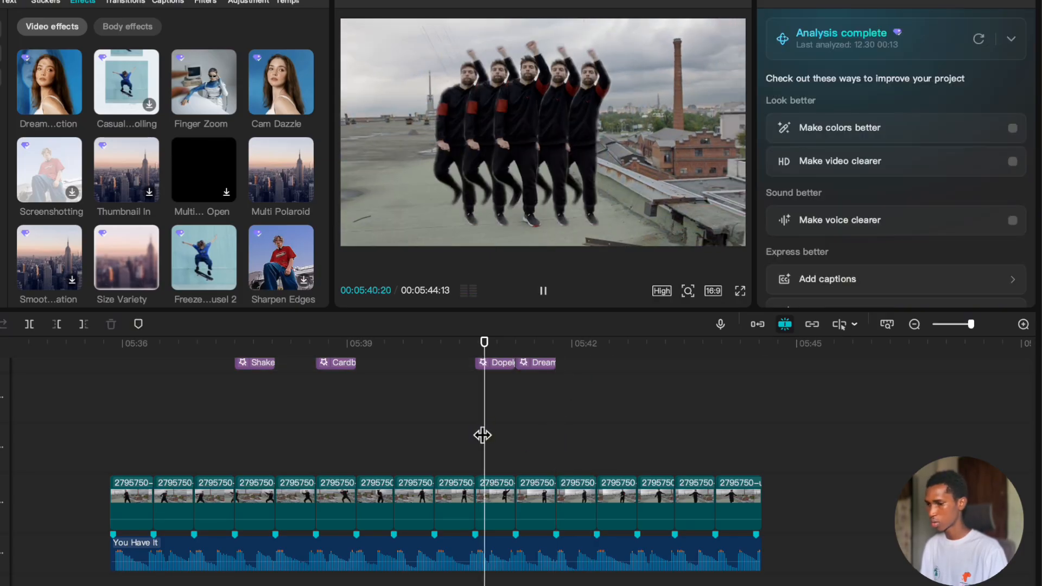
key(space)
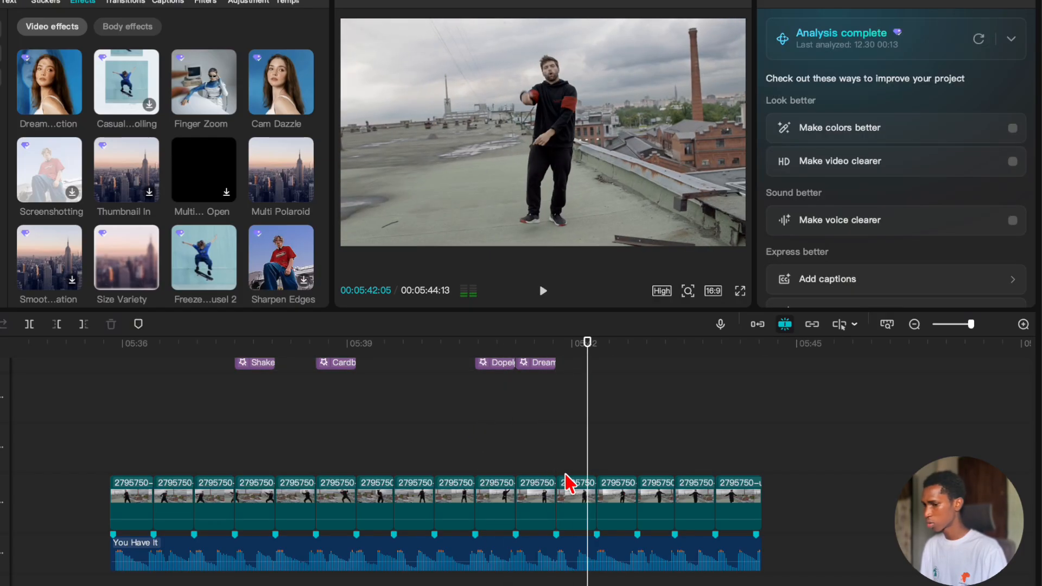
Add the favorite RepliCut video effect at the start of the thirteenth segment and trim it to that segment's end.
click(575, 496)
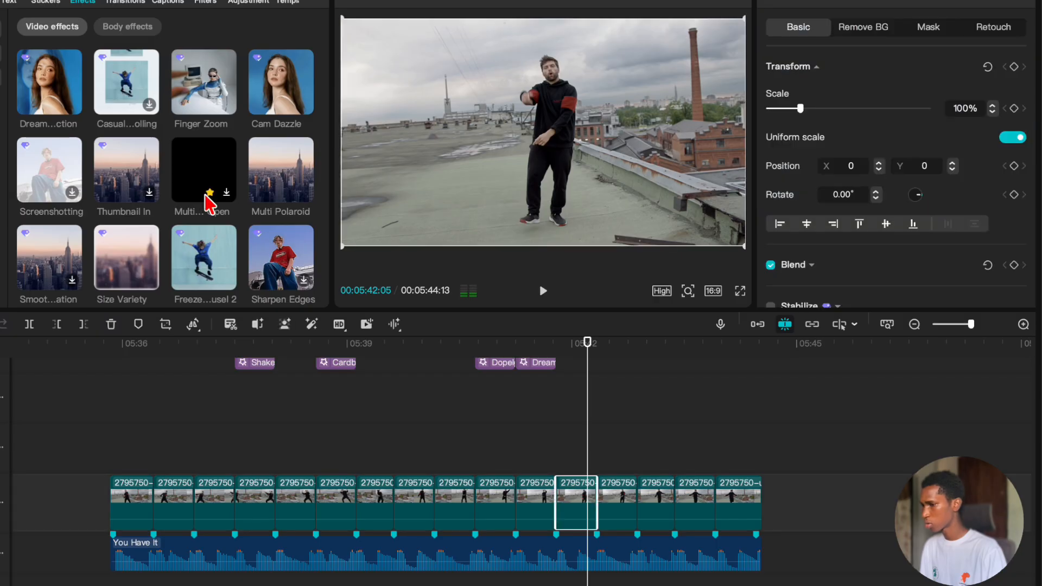
scroll(208, 197, down, 2)
scroll(208, 198, down, 3)
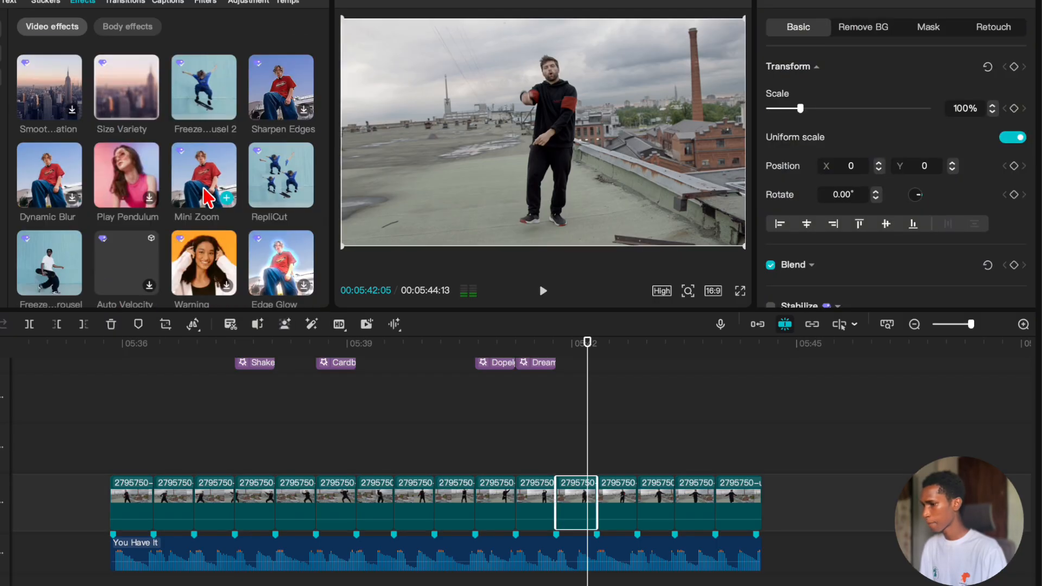
click(597, 434)
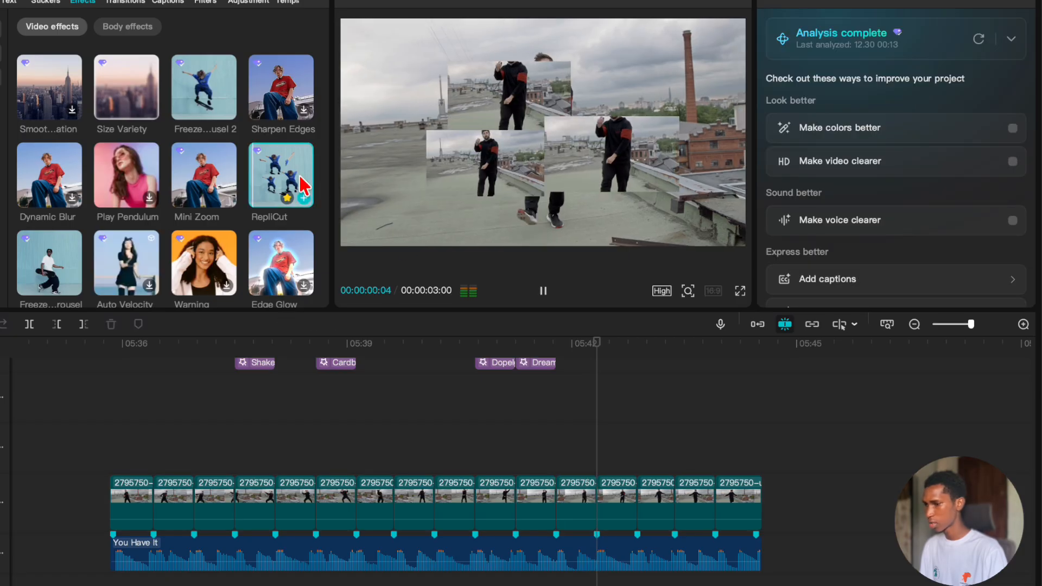
click(303, 197)
click(637, 402)
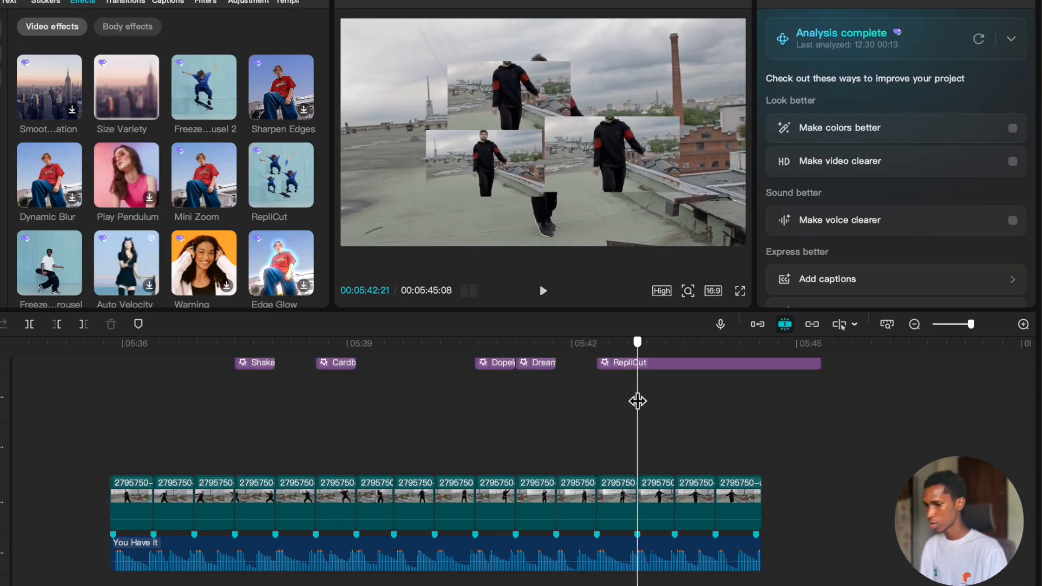
click(647, 361)
key(w)
Review the frames around the tenth to thirteenth segments, and play the dance edit's opening from the first segment.
click(481, 420)
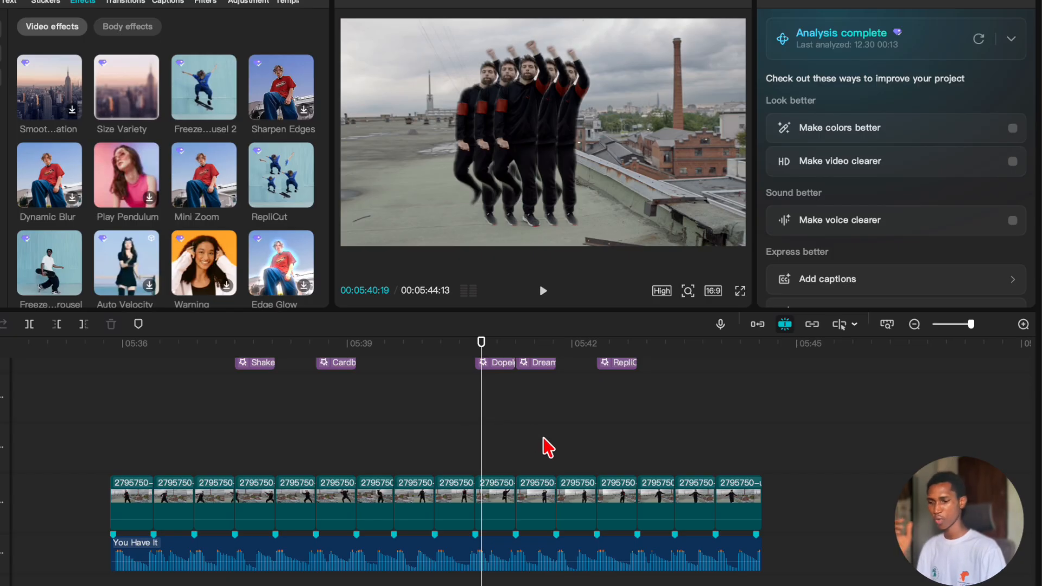
click(547, 407)
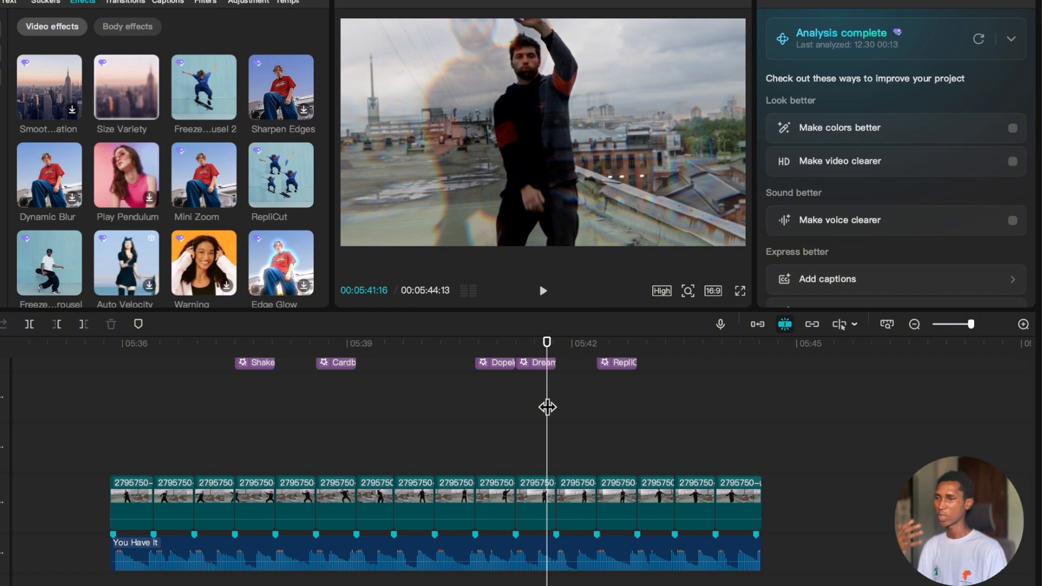
click(571, 442)
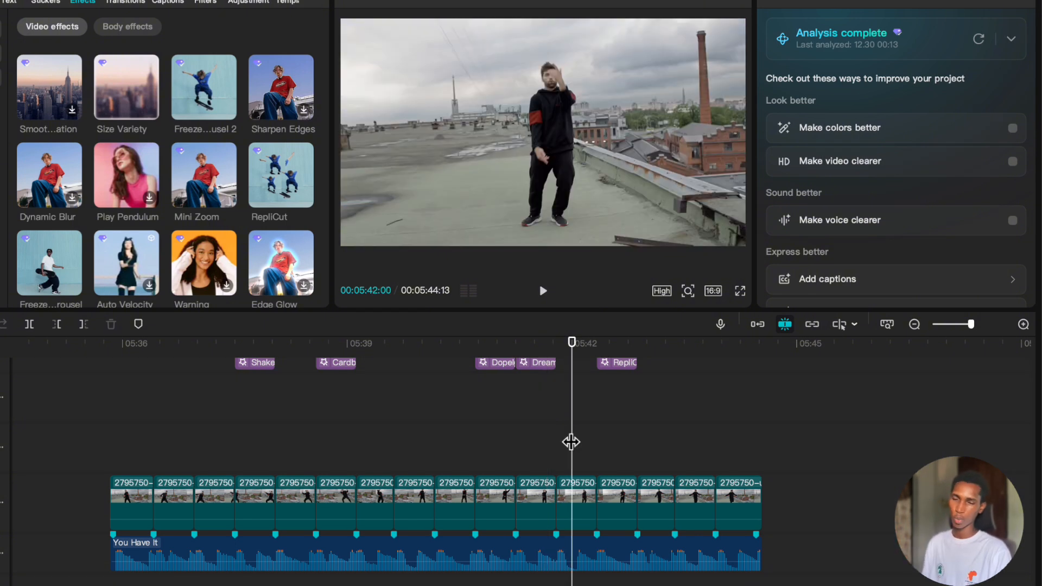
scroll(238, 428, up, 3)
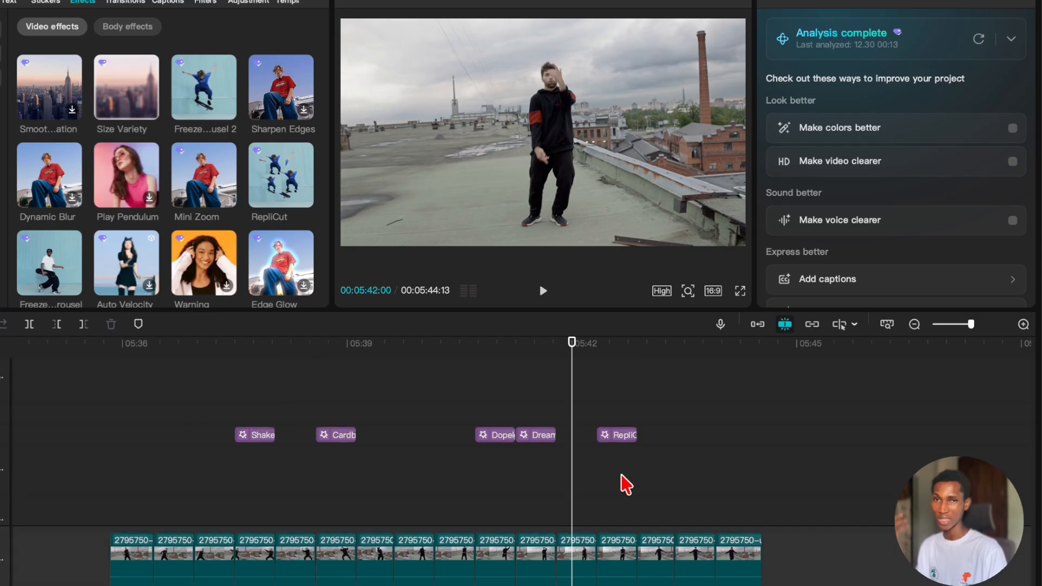
scroll(626, 483, down, 3)
click(597, 444)
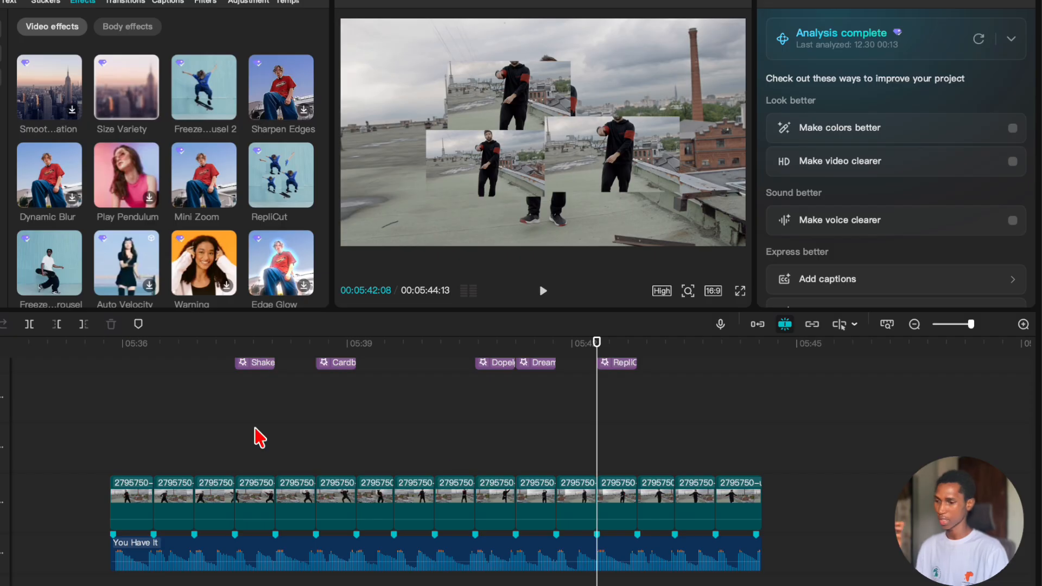
click(100, 399)
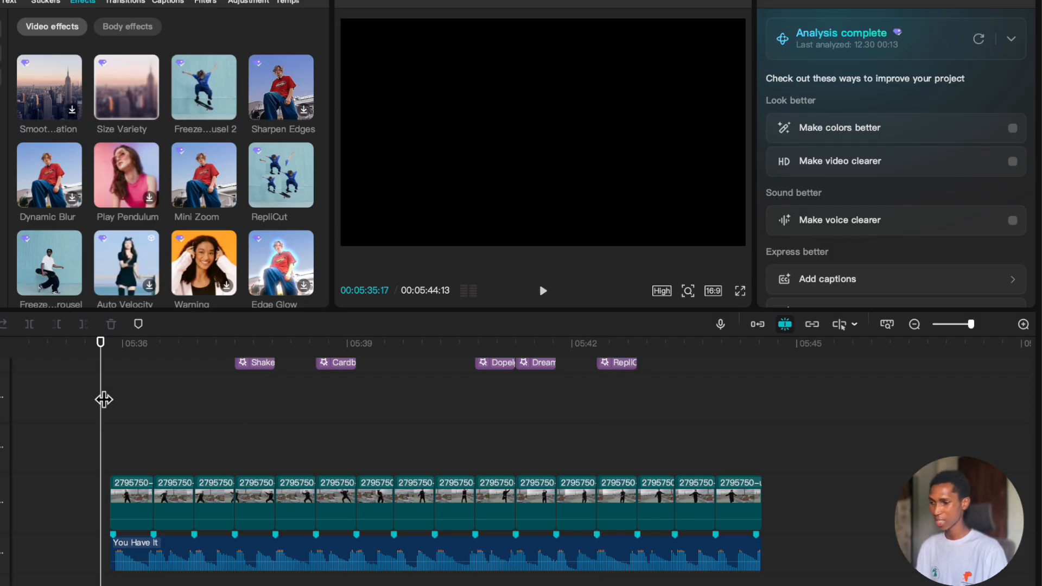
click(116, 396)
key(space)
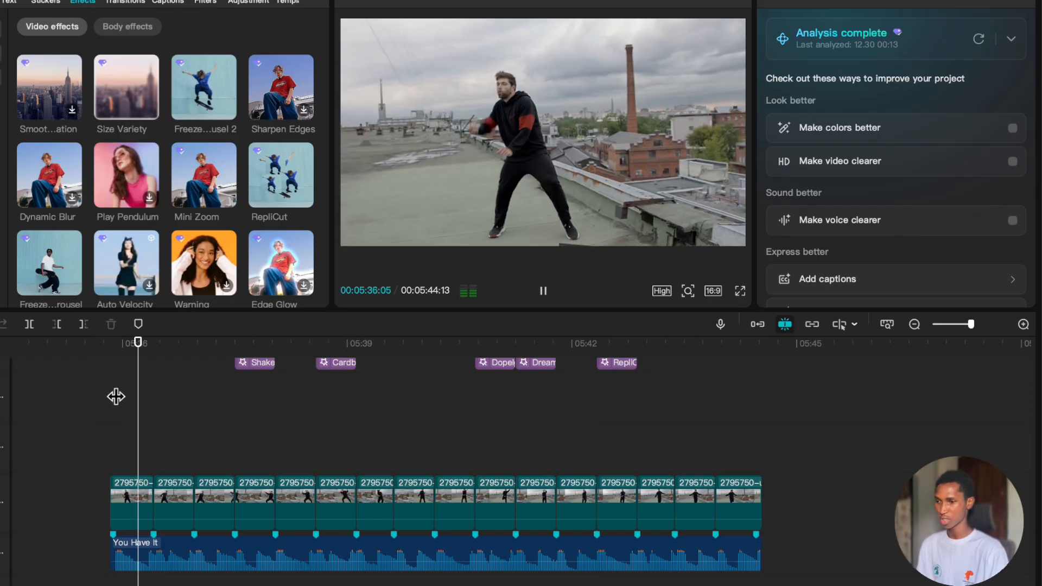
key(space)
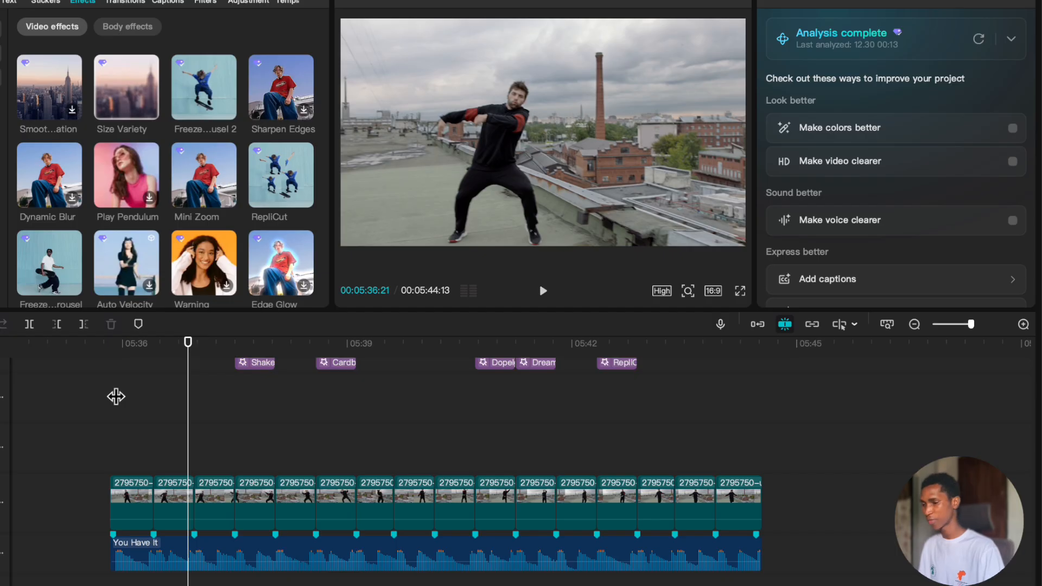
Reverse the fourteenth segment and play the section around it to check the motion.
click(615, 434)
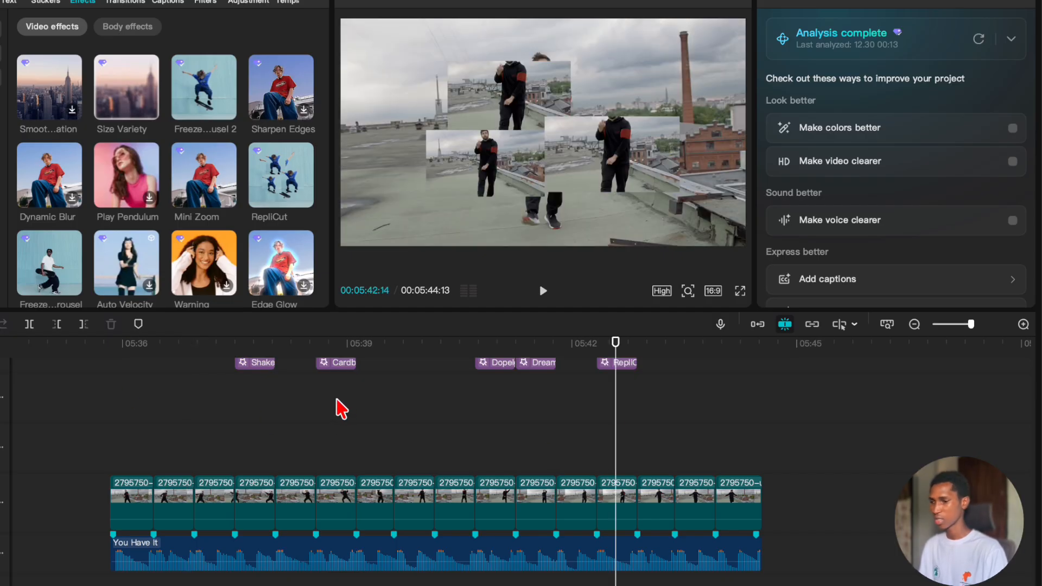
click(672, 515)
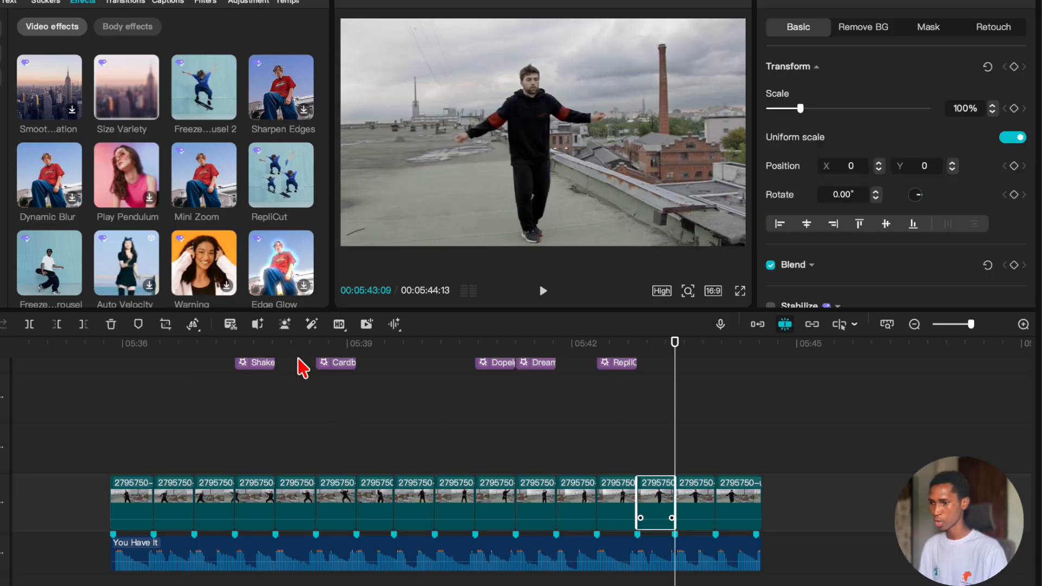
click(194, 326)
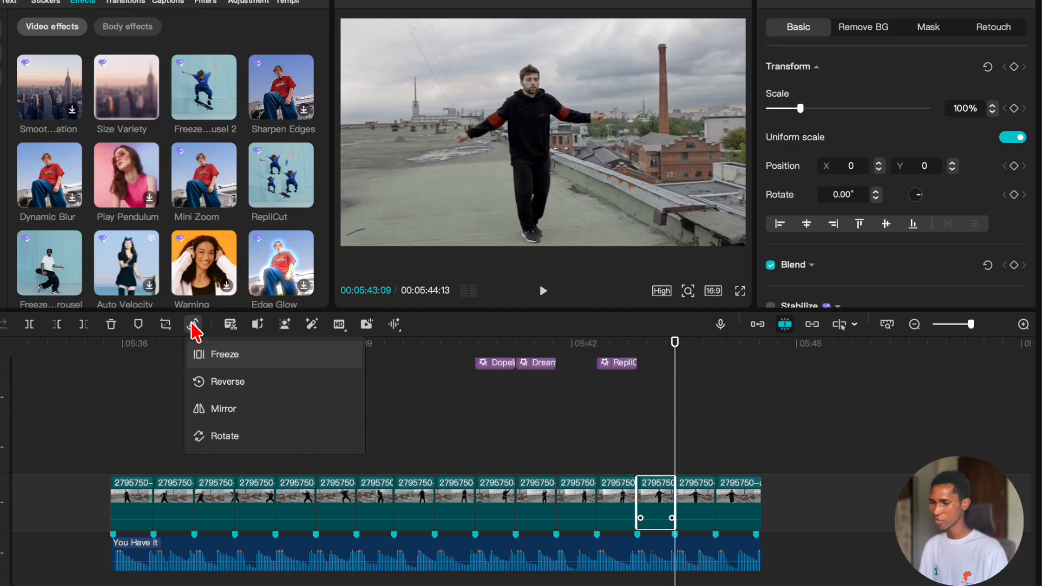
click(241, 380)
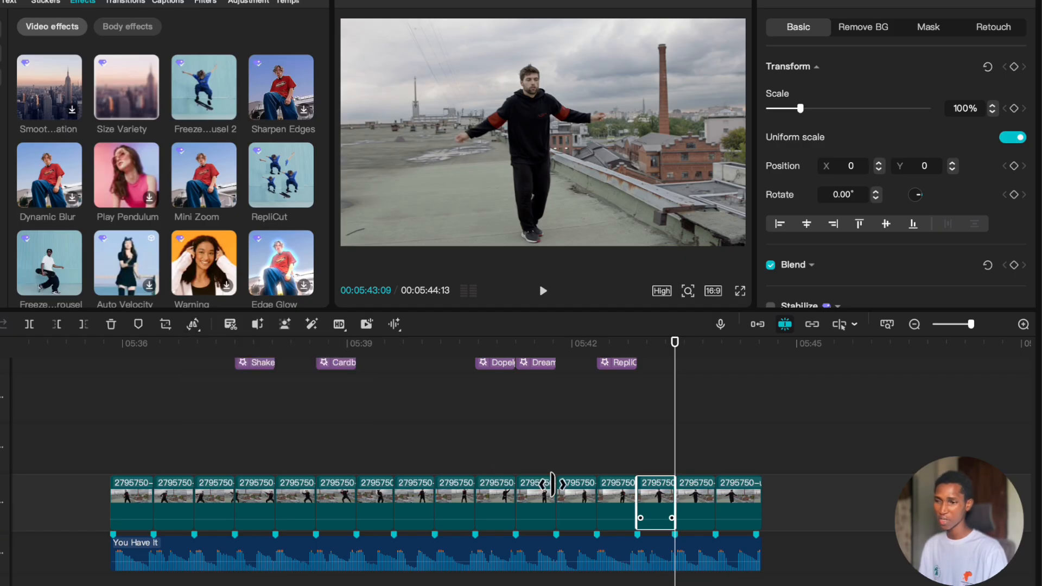
click(649, 443)
key(space)
key(space)
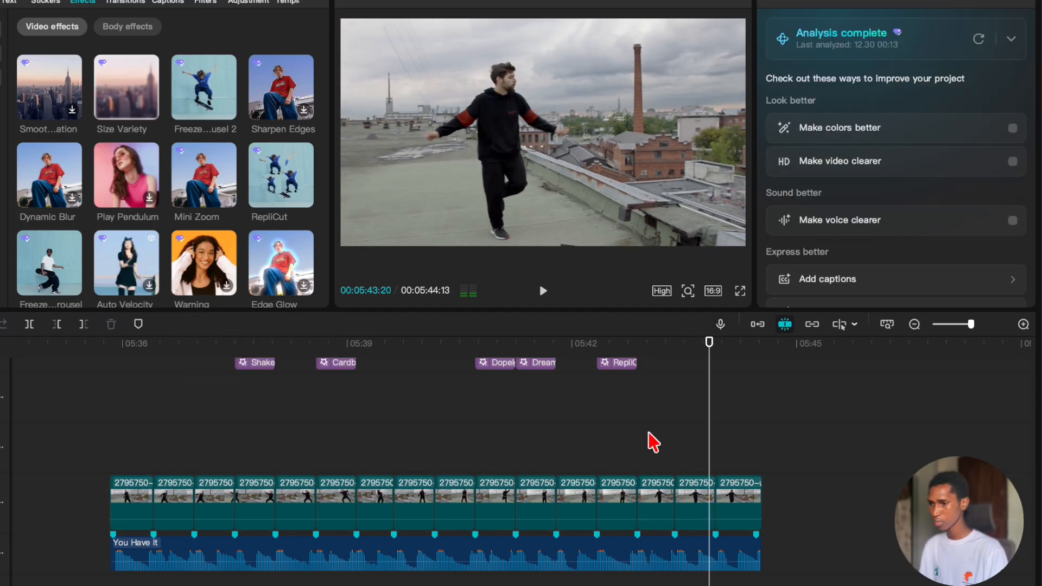
click(621, 431)
key(space)
key(space)
click(701, 504)
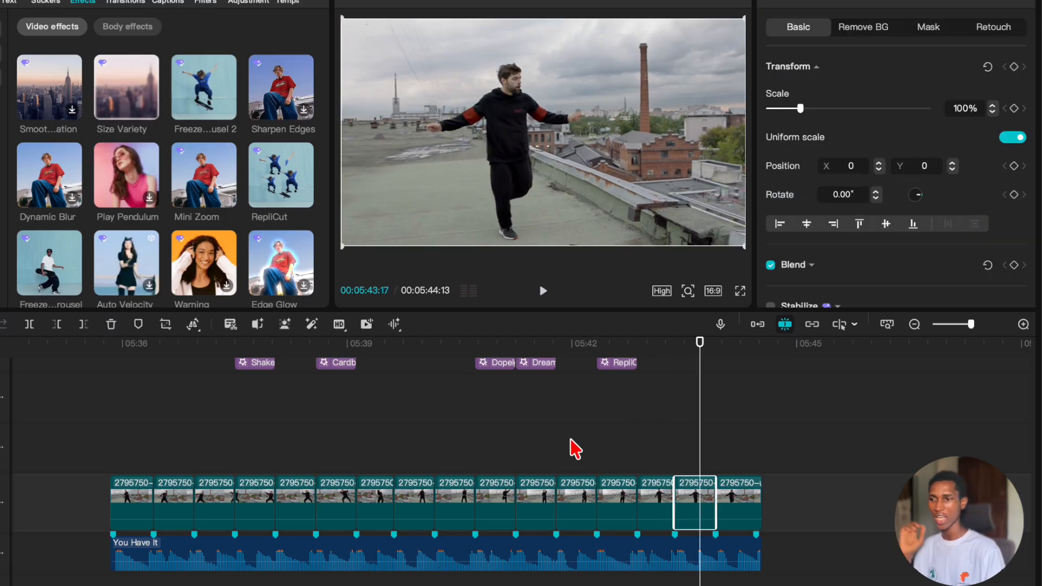
click(142, 459)
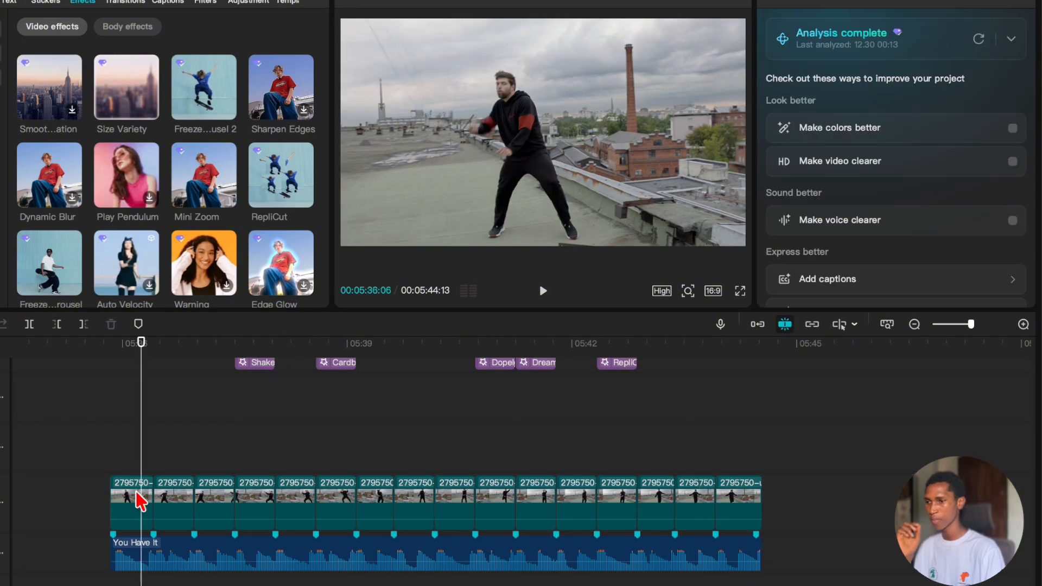
click(131, 458)
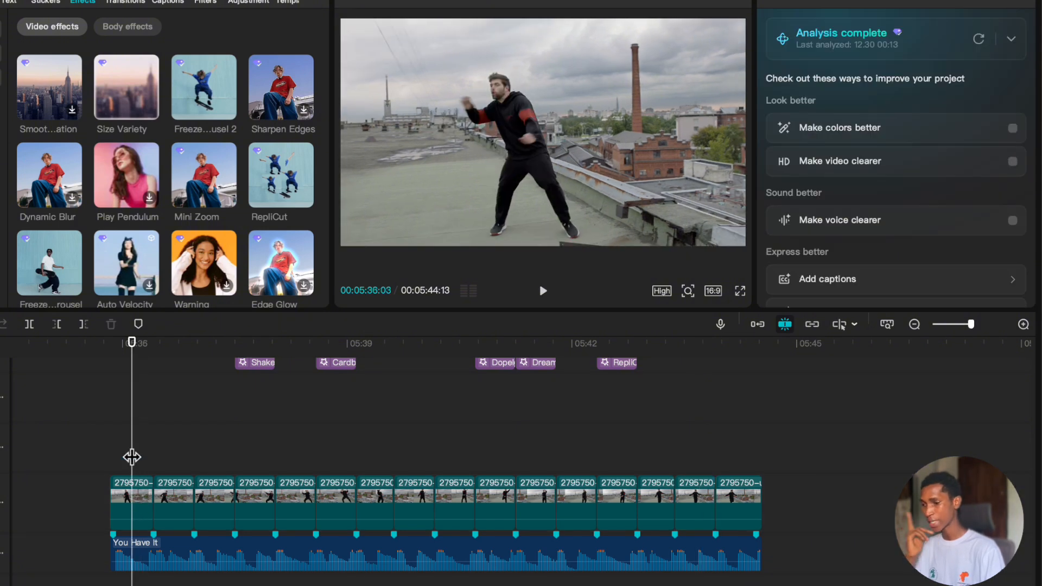
Set the second segment's Saturation to -50, raise its Temp, and play the edit's opening to check the look.
click(174, 459)
click(174, 504)
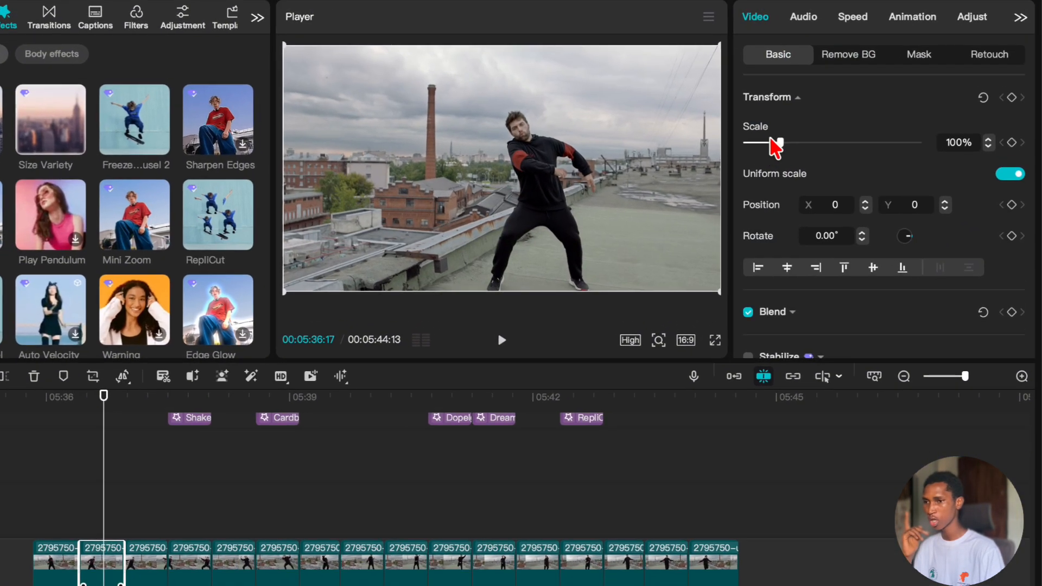
click(969, 18)
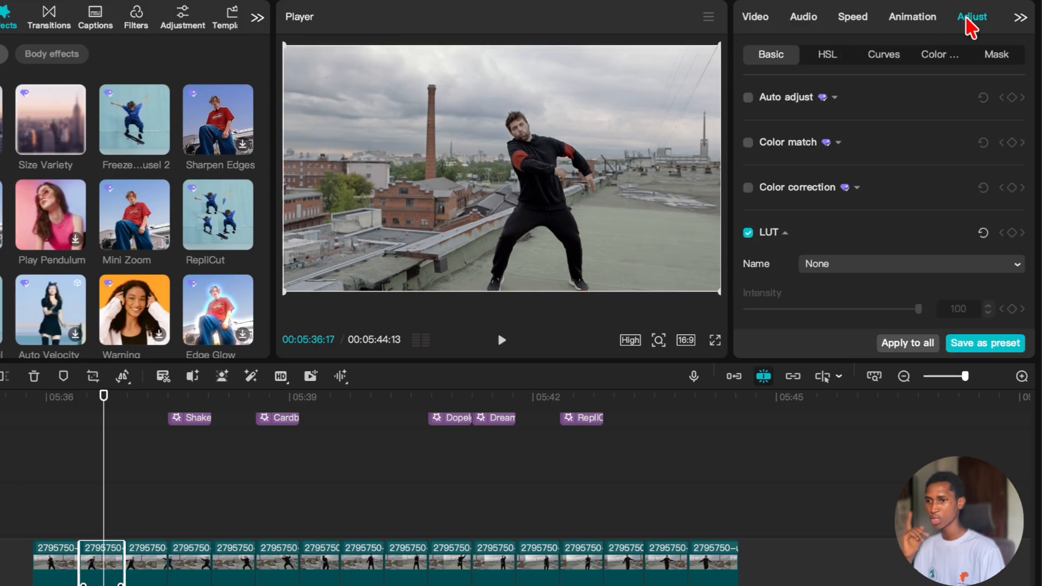
scroll(893, 154, down, 5)
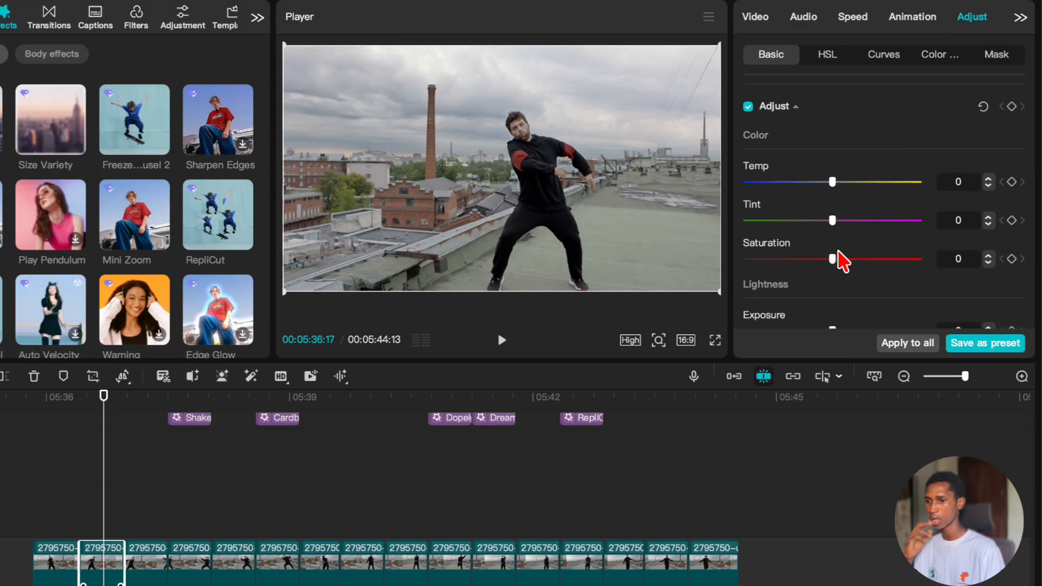
drag(834, 260, 654, 302)
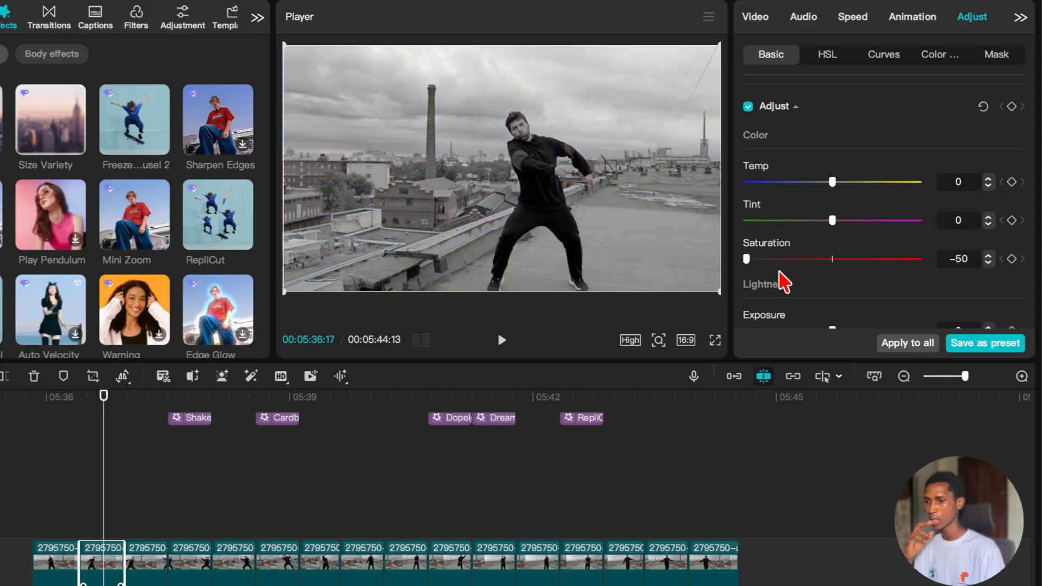
drag(832, 182, 964, 178)
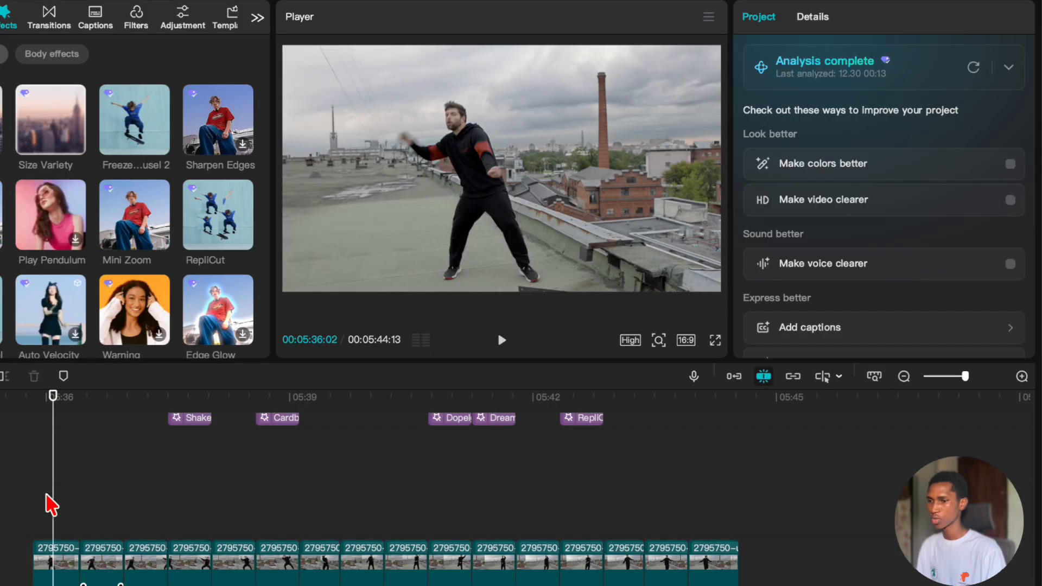
key(space)
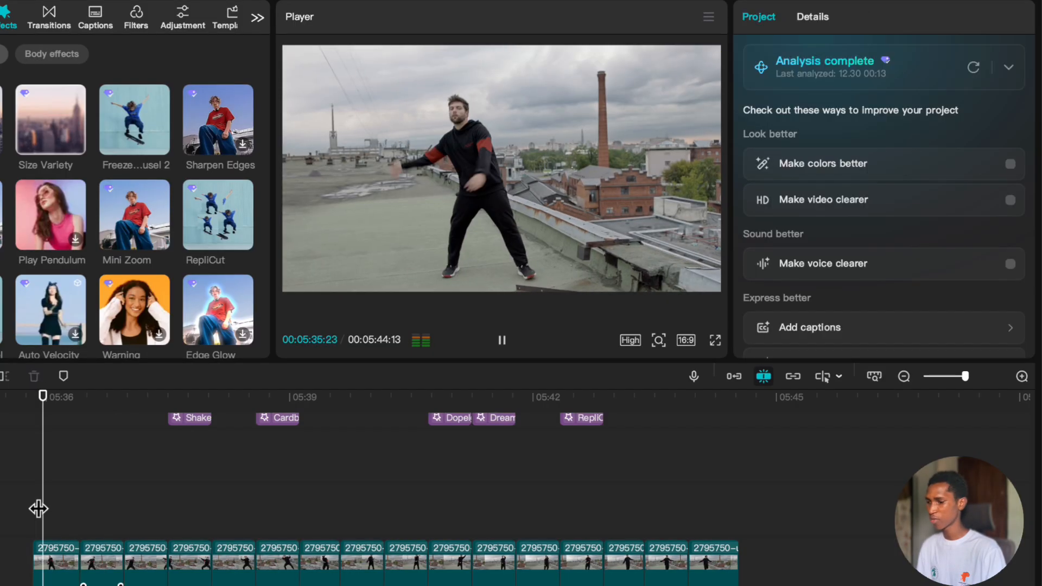
key(space)
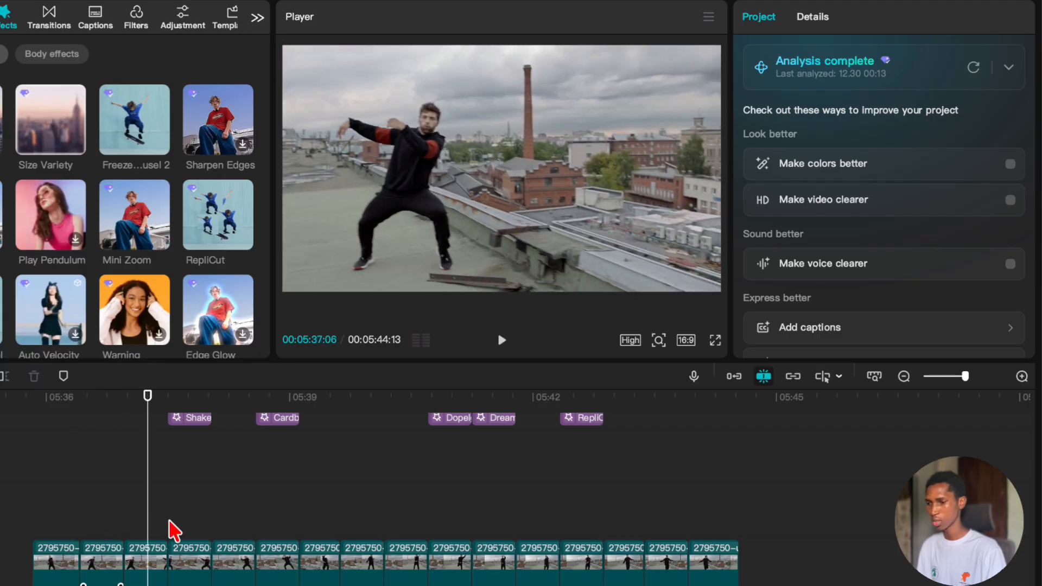
Tint the fourth segment green by pulling its Green curve's upper end point inward to about halfway, and play the edit from its start.
click(182, 564)
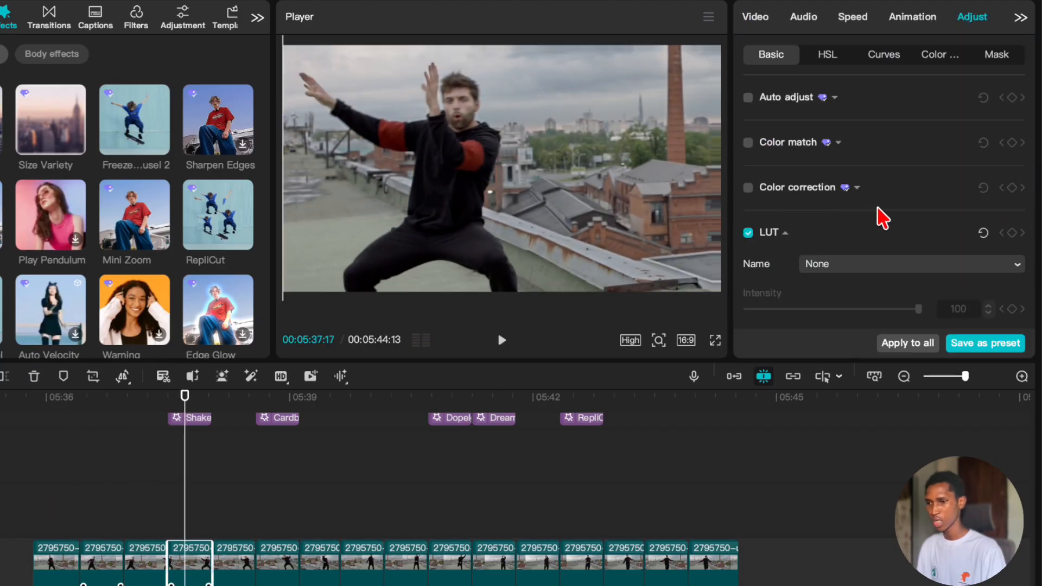
scroll(883, 218, down, 5)
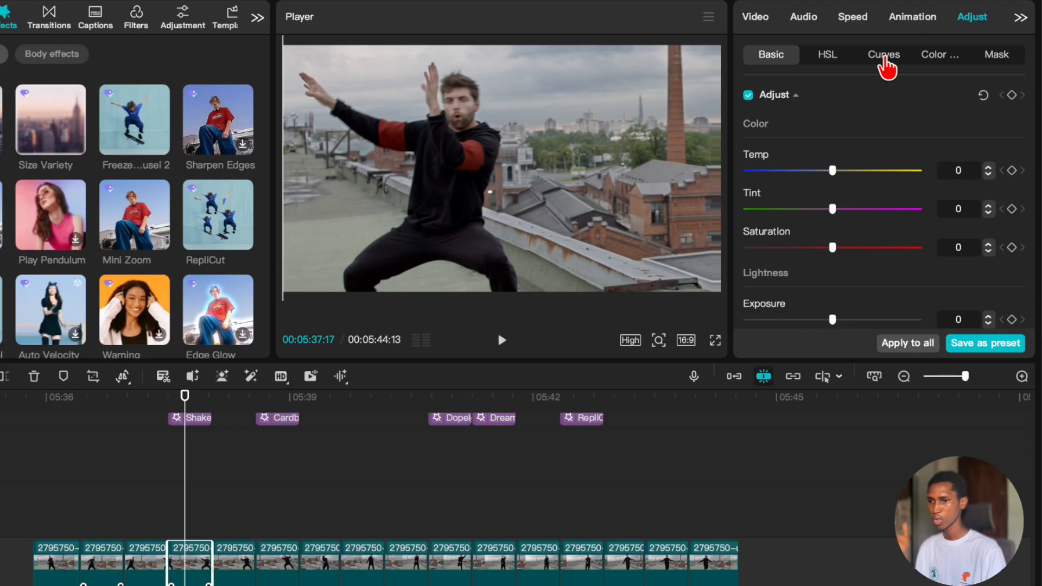
click(884, 59)
scroll(930, 226, down, 10)
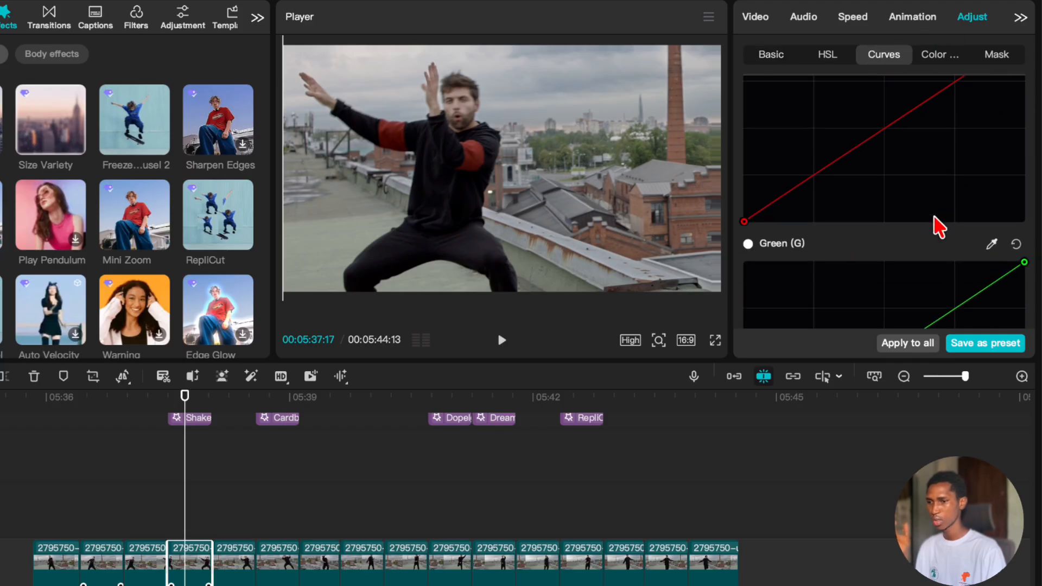
drag(1024, 197, 882, 209)
click(35, 478)
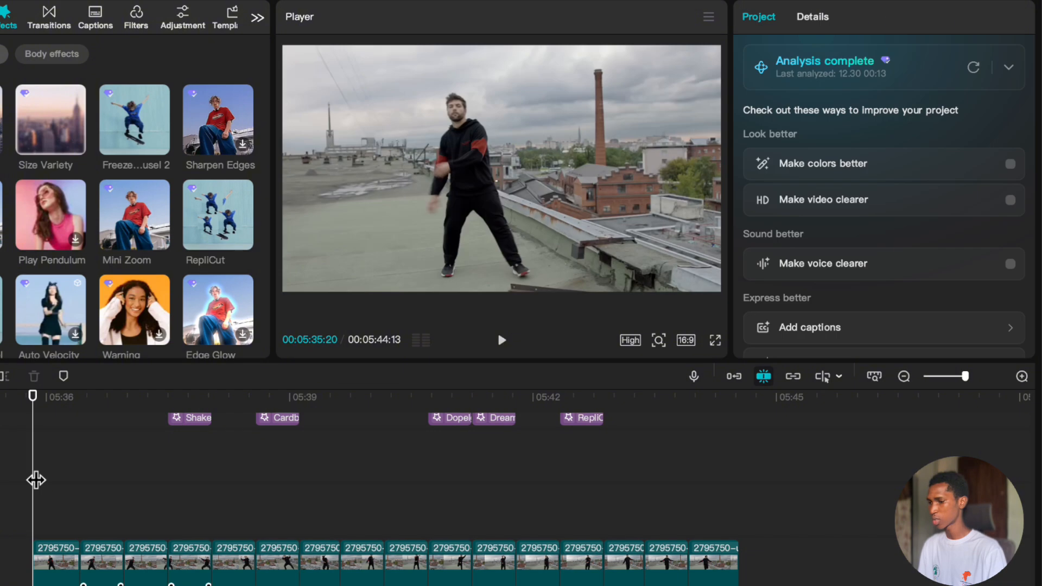
key(space)
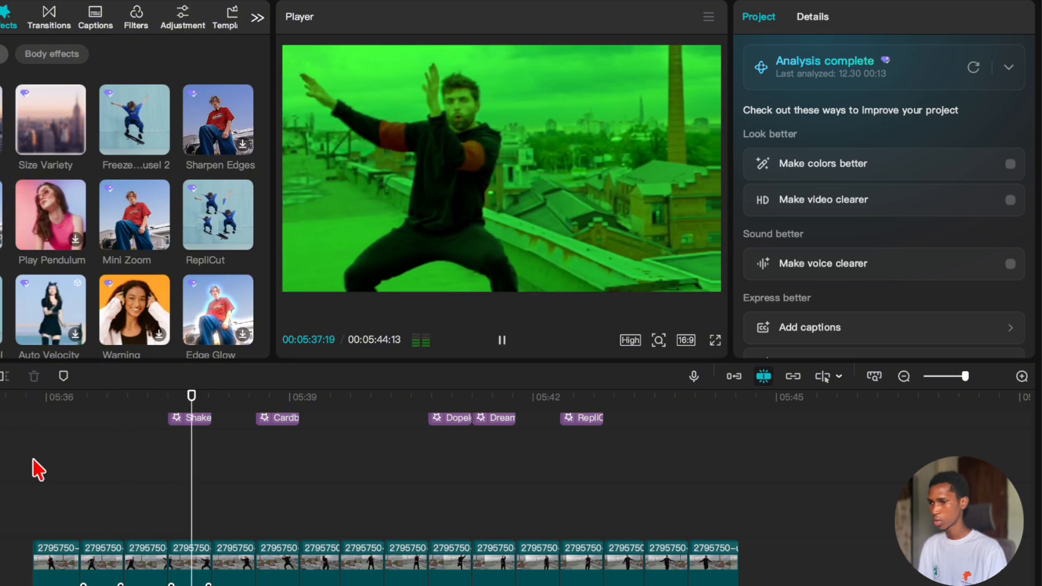
key(space)
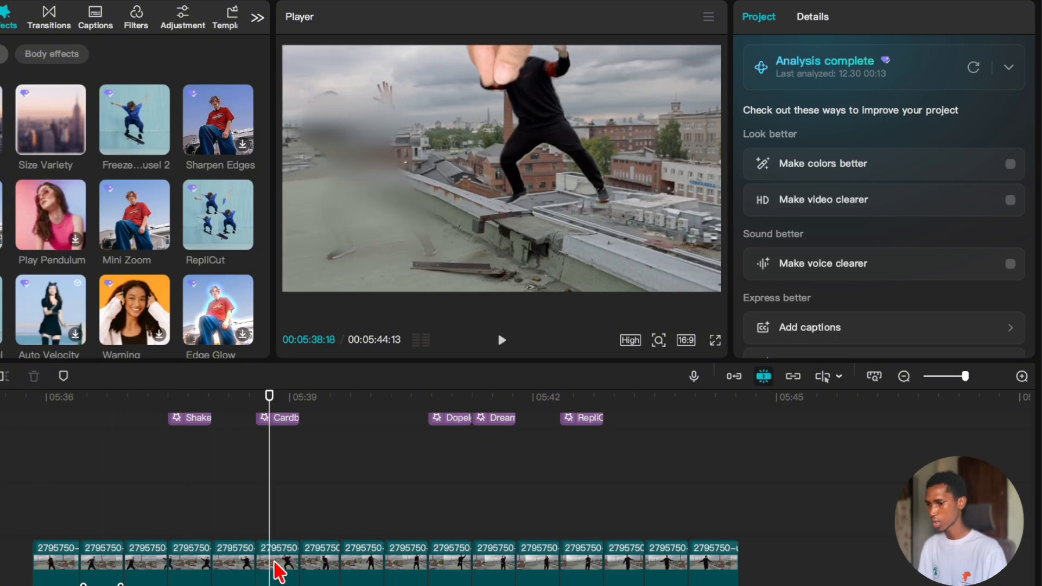
Pull the upper end point of a color channel curve inward on the sixth segment, and play from the fifth segment.
click(279, 564)
scroll(923, 195, down, 6)
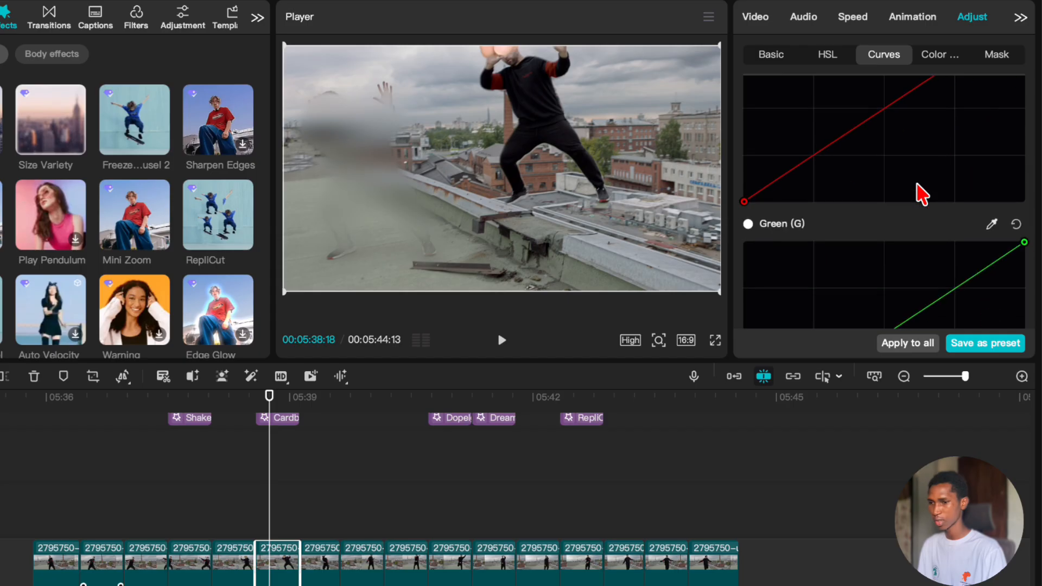
scroll(922, 195, down, 3)
drag(1024, 167, 814, 168)
click(226, 497)
key(space)
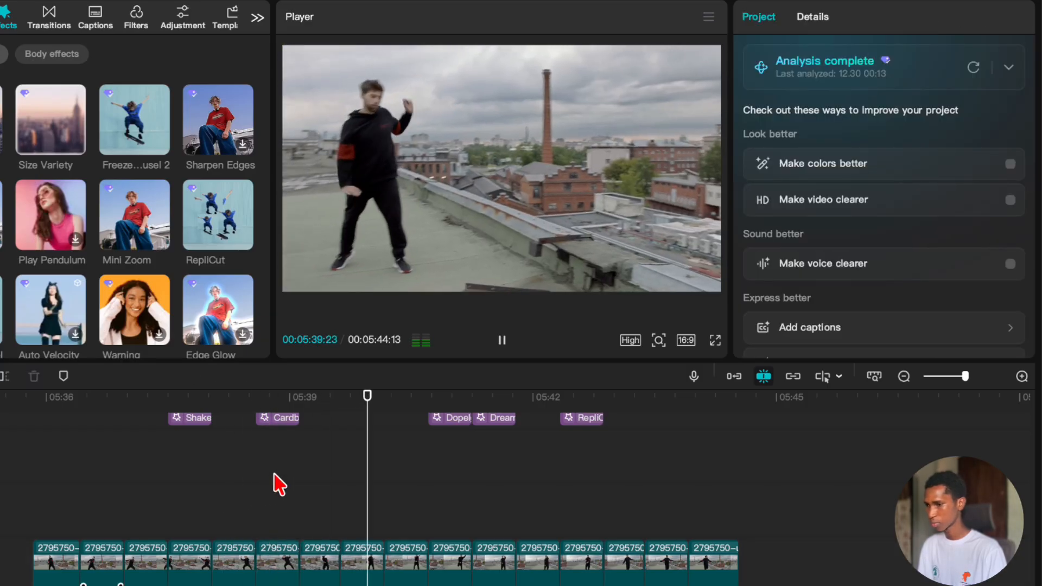
Give the eighth segment a warm orange look by setting its Temp to 50, and play from the seventh segment.
click(361, 559)
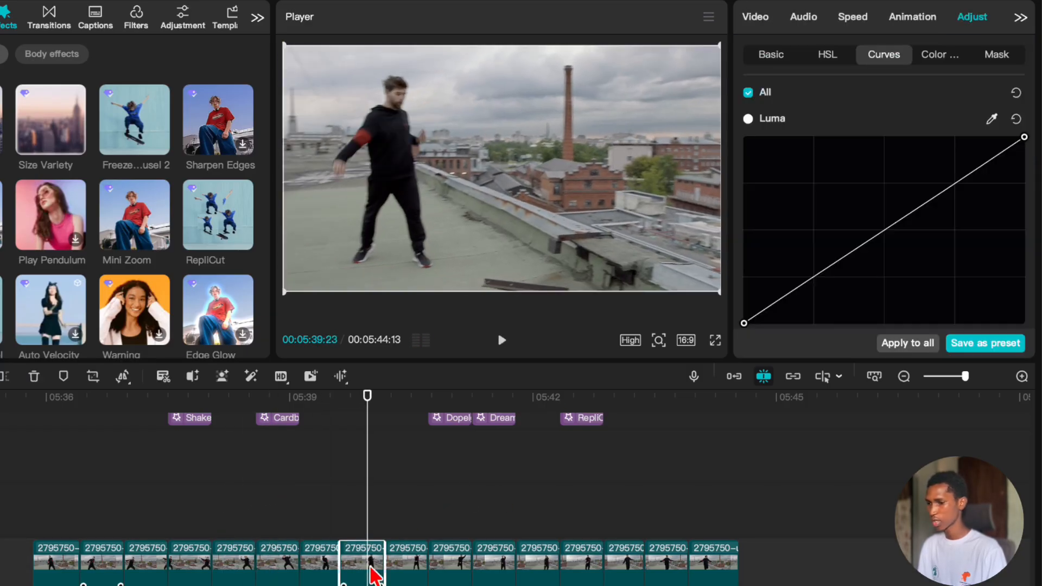
click(787, 58)
scroll(858, 195, down, 10)
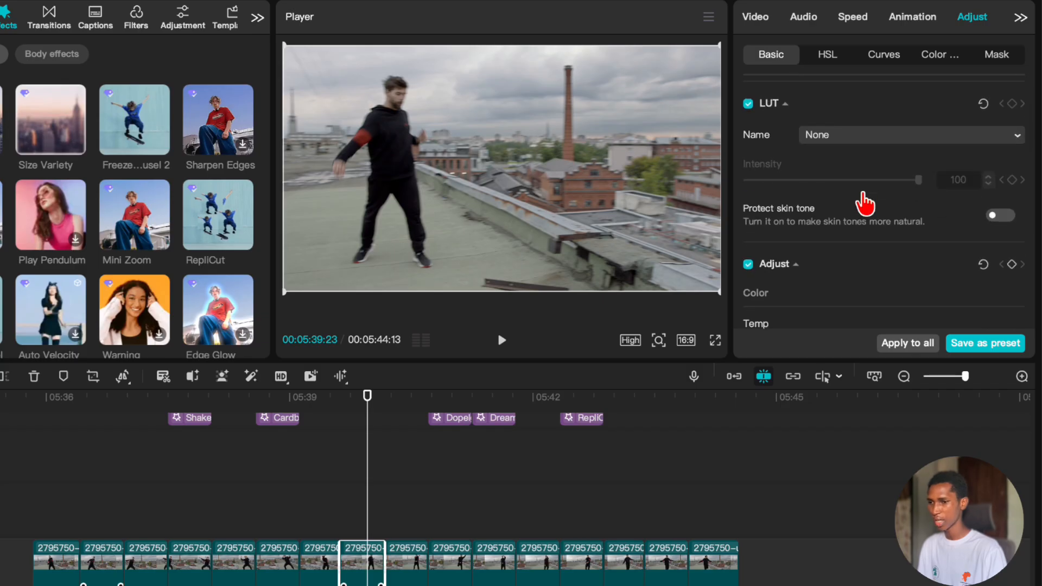
scroll(851, 209, up, 5)
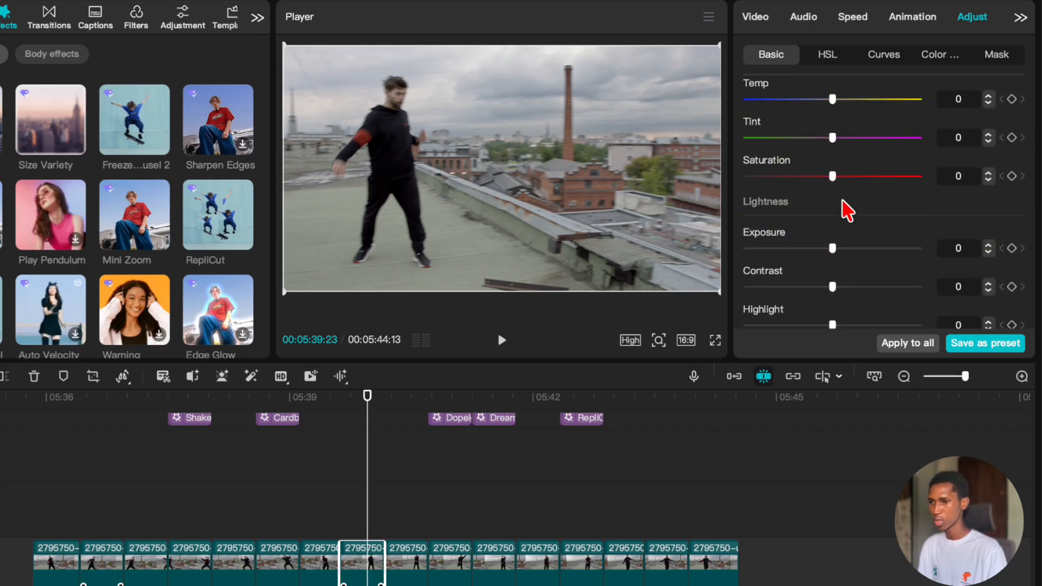
drag(833, 205, 933, 205)
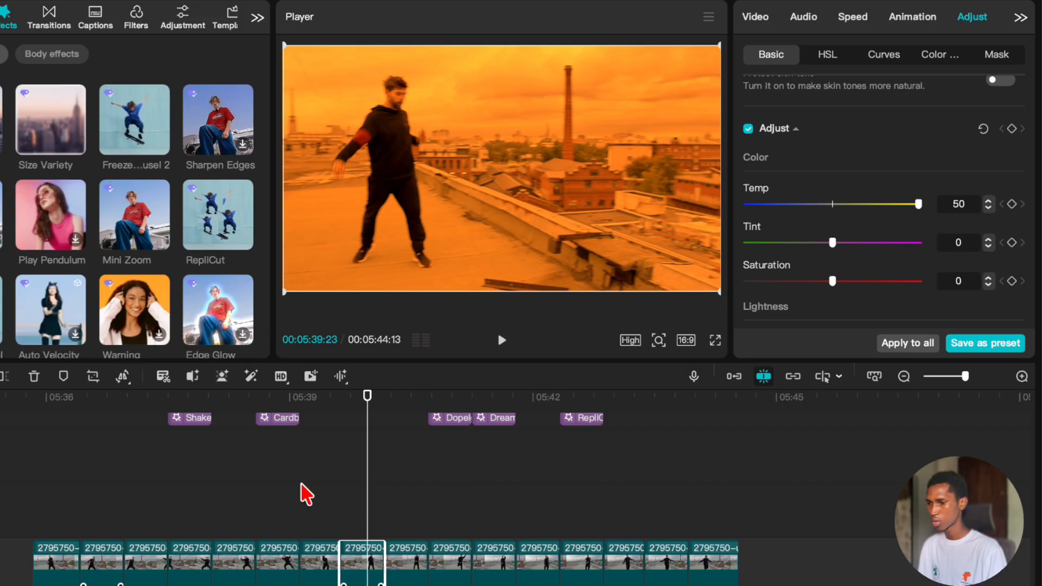
click(302, 486)
key(space)
key(space)
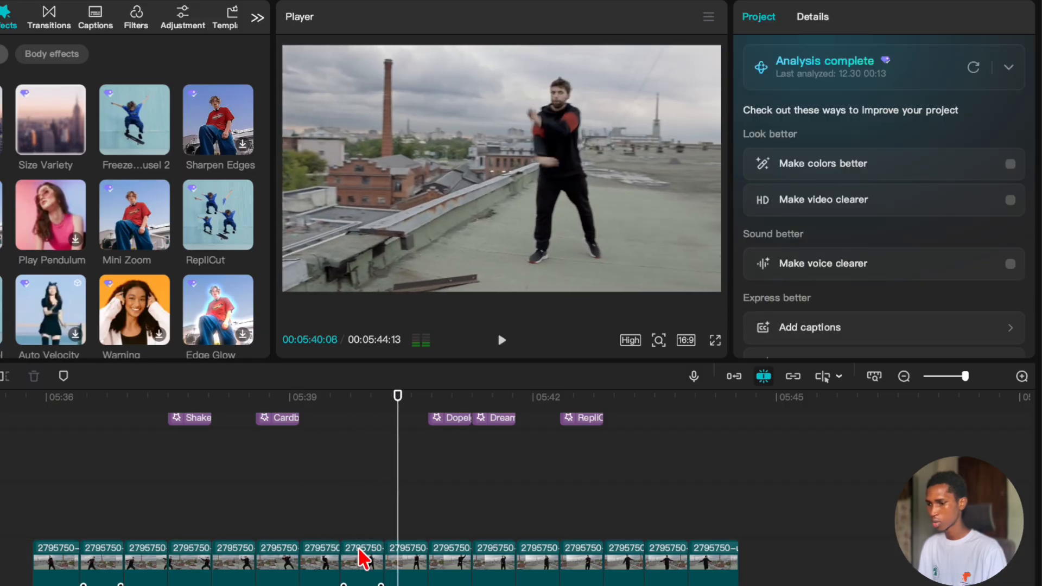
Cool the ninth segment's color by setting its Temp to -50 and its Tint to -45.
click(417, 565)
scroll(848, 234, down, 3)
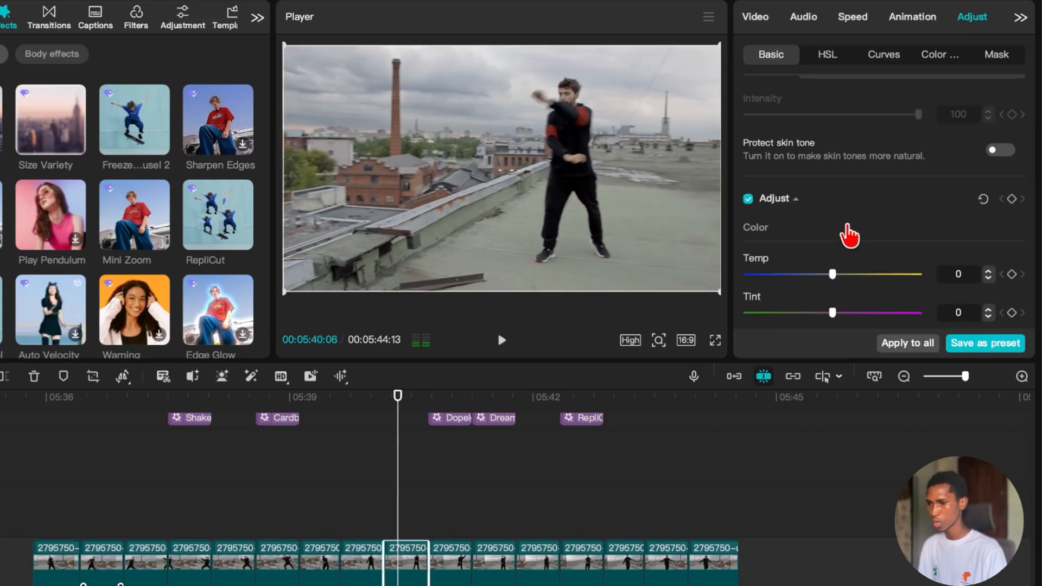
drag(832, 275, 684, 303)
scroll(860, 205, down, 2)
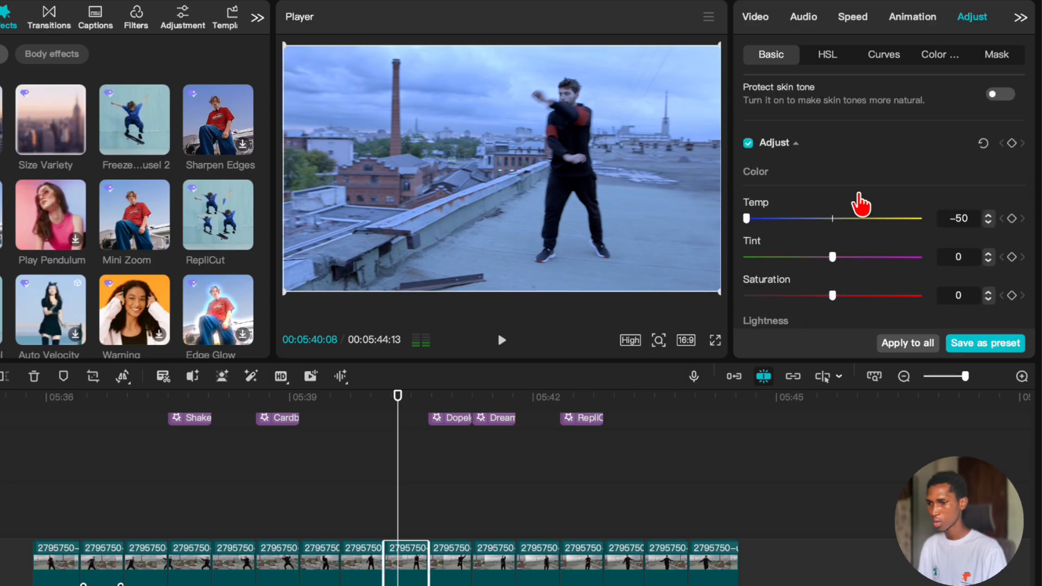
drag(831, 293, 828, 317)
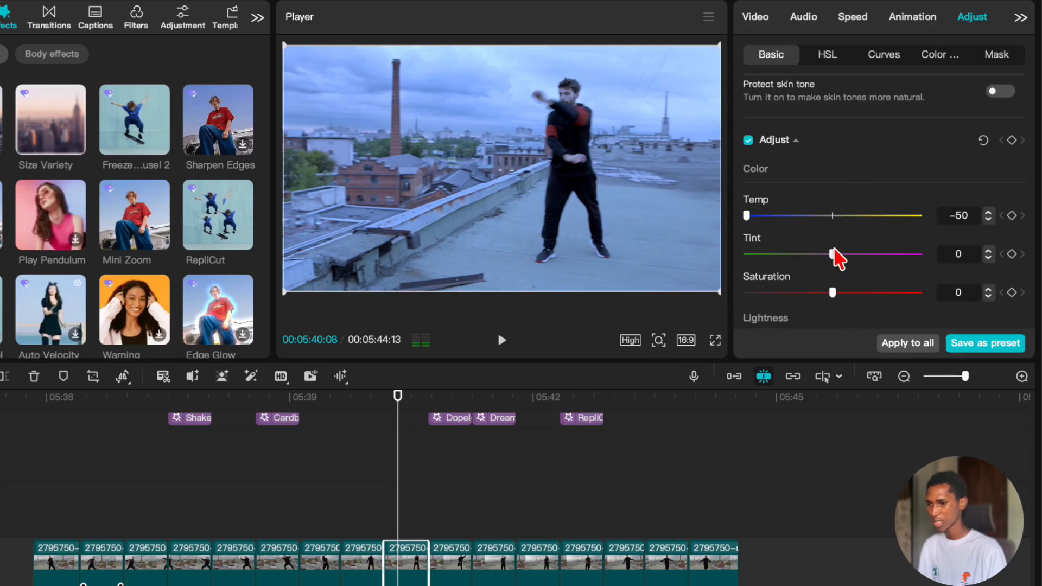
drag(834, 253, 751, 262)
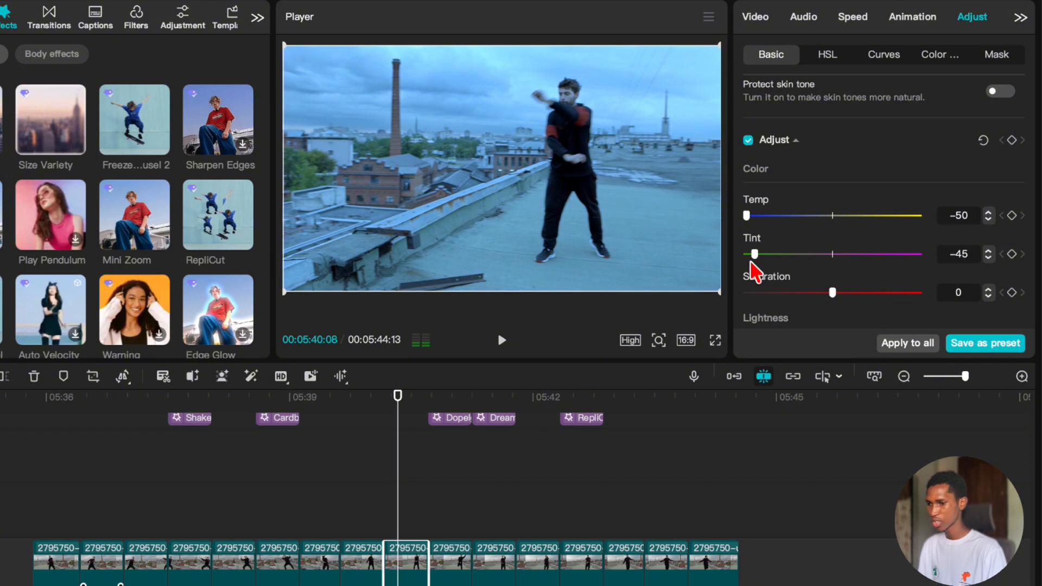
Deepen the ninth segment's blue by pulling its Blue curve's upper end point inward to under halfway, and play from the seventh segment.
click(890, 57)
scroll(911, 205, down, 3)
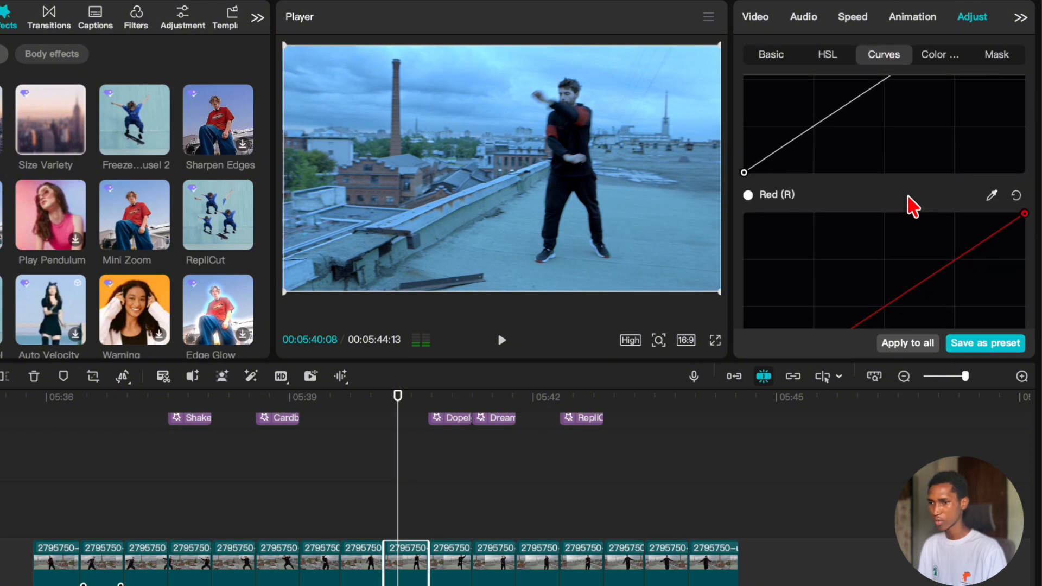
scroll(911, 206, down, 5)
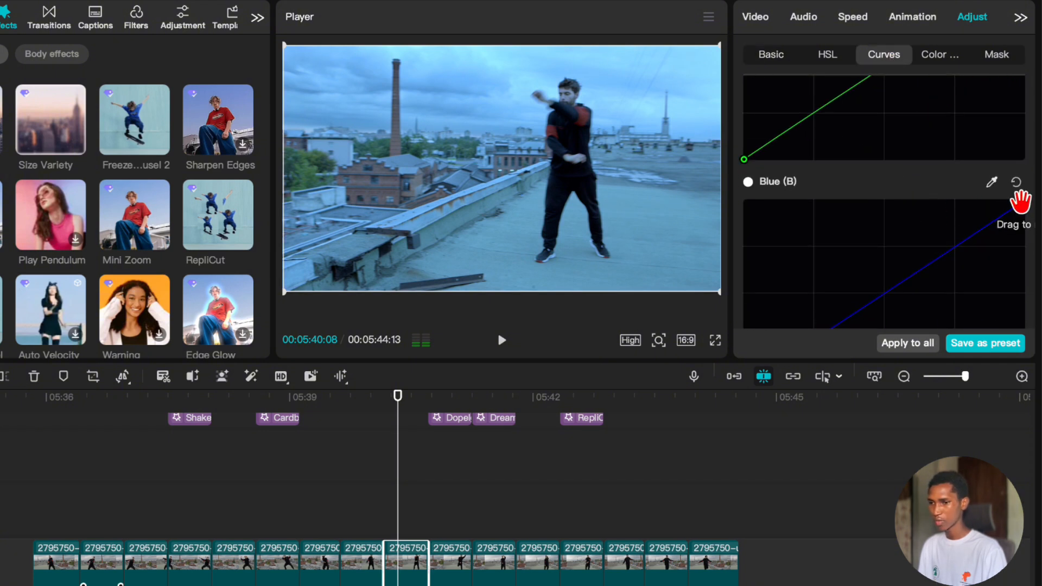
drag(1020, 202, 895, 208)
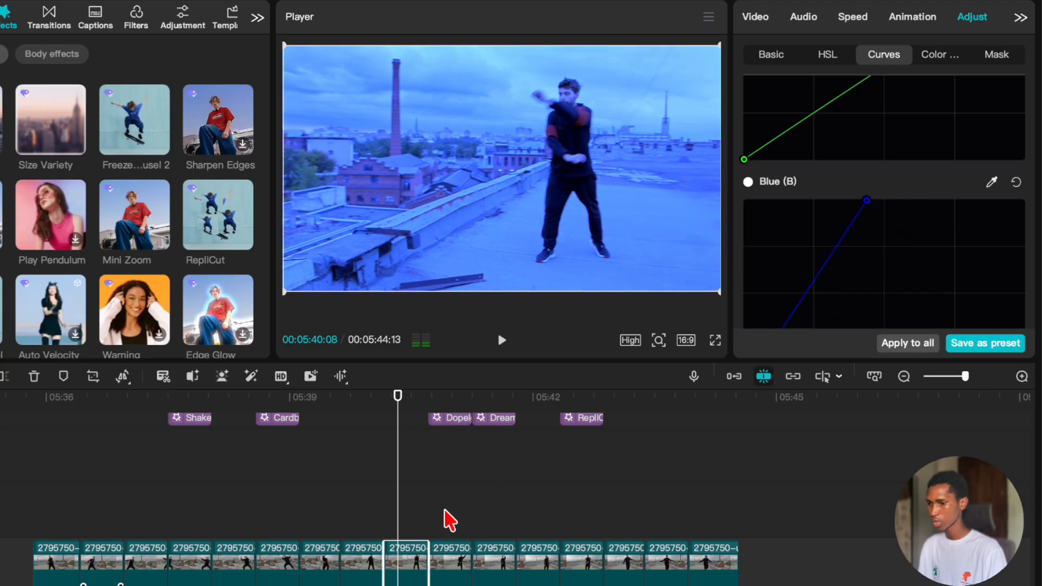
click(302, 458)
key(space)
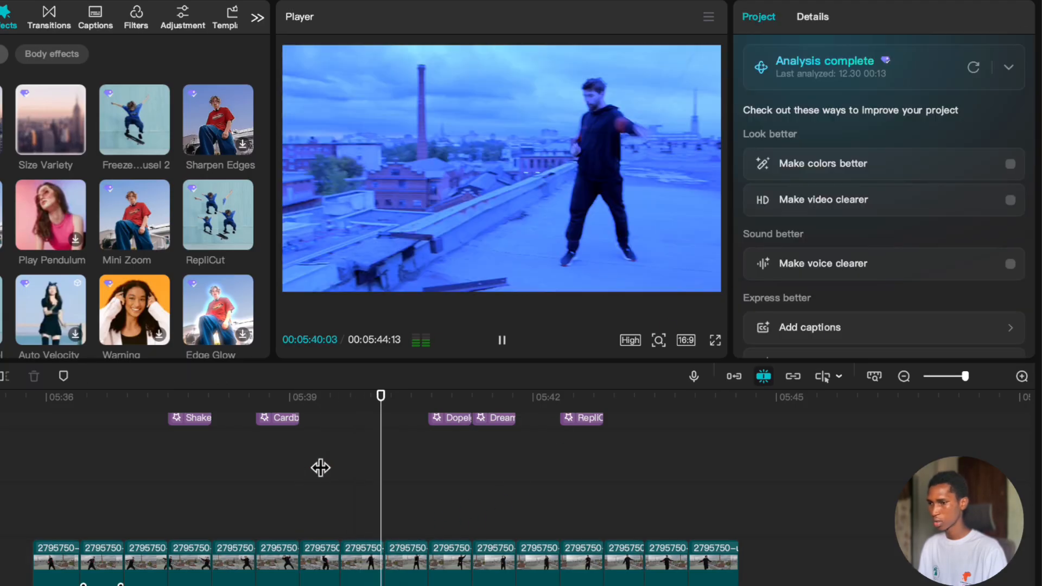
key(space)
key(space)
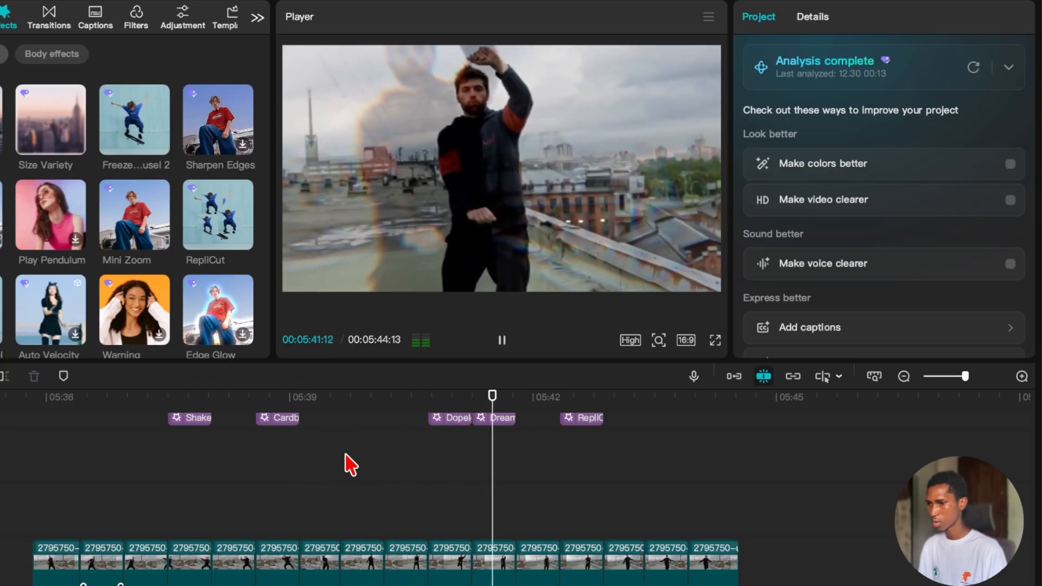
Tint the eleventh segment red by pulling its Red curve's upper end point inward to just over halfway, and play from the tenth segment.
click(489, 479)
click(510, 553)
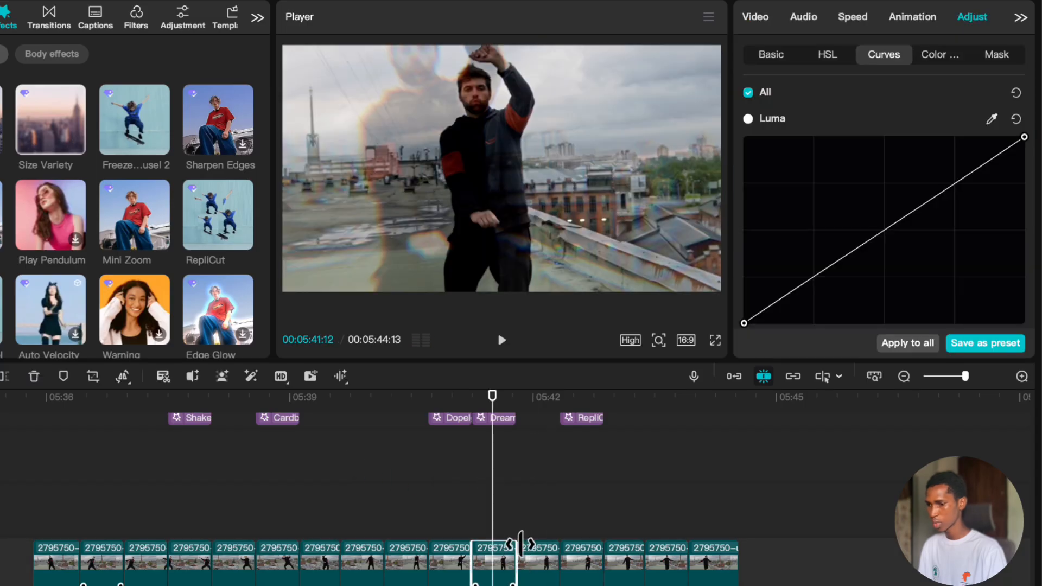
drag(1024, 138, 975, 201)
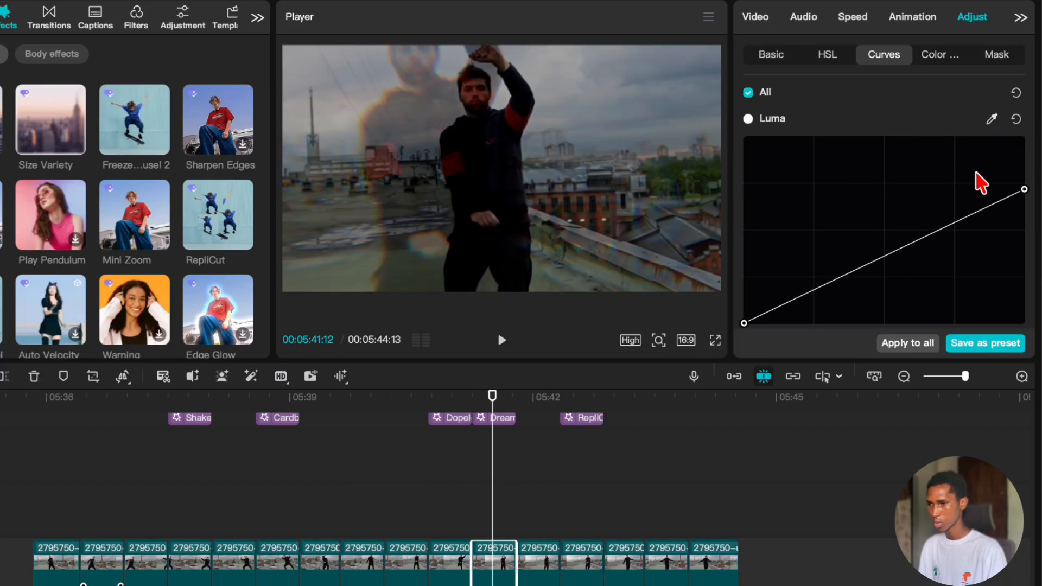
click(1016, 119)
scroll(909, 199, down, 3)
scroll(917, 198, down, 3)
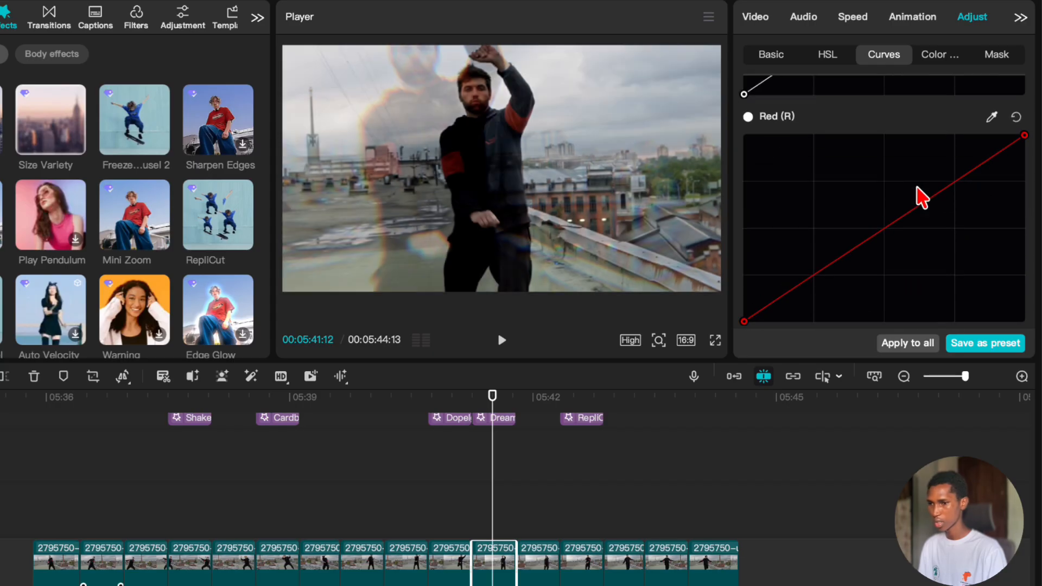
drag(1023, 127, 902, 126)
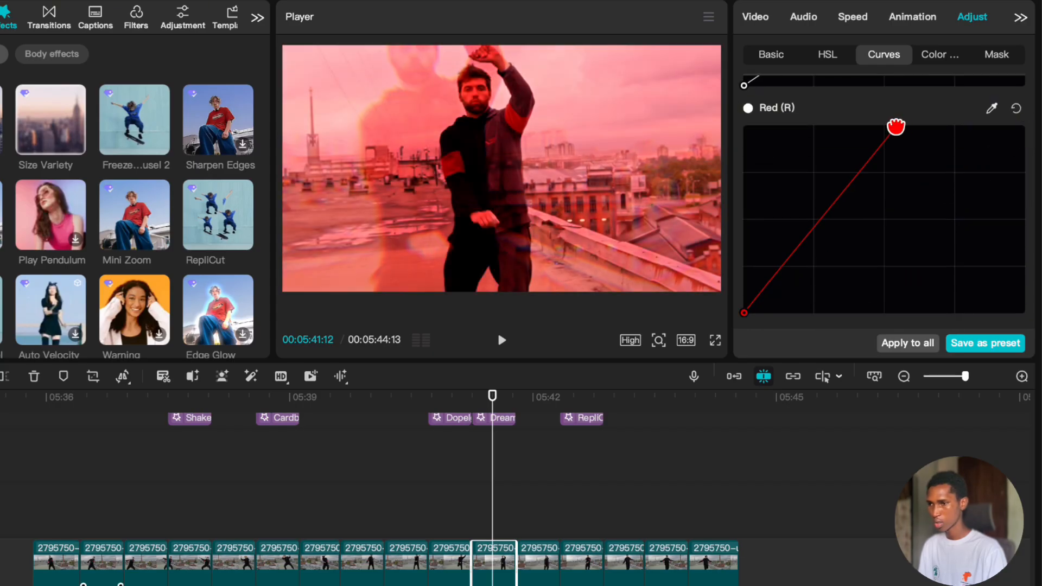
click(442, 498)
key(space)
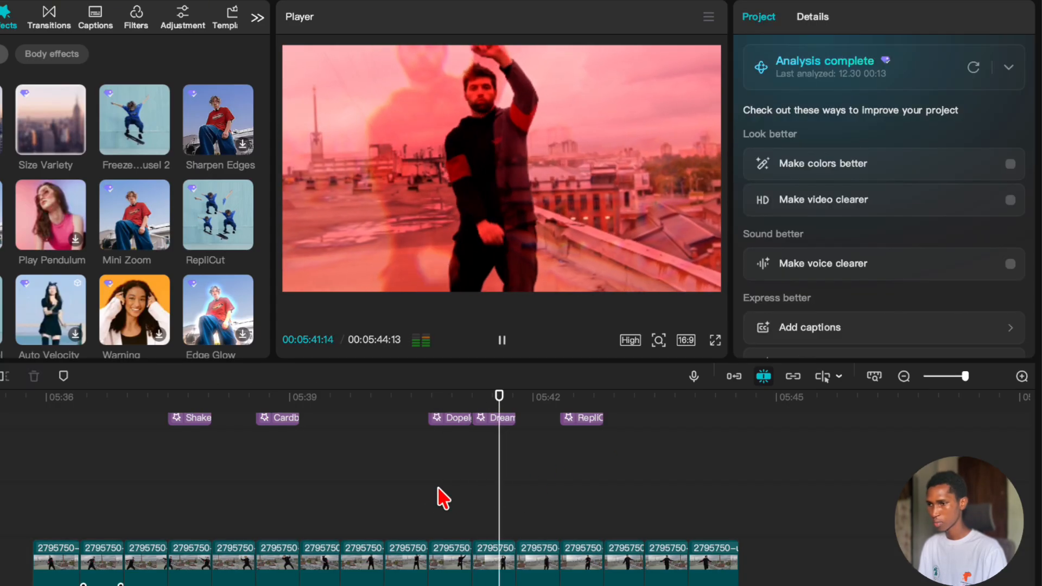
key(space)
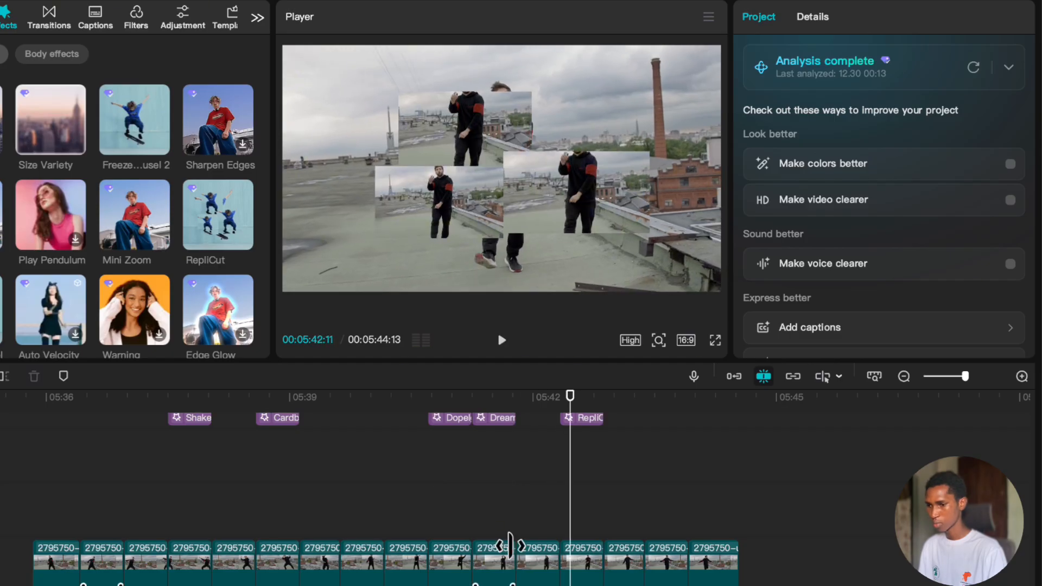
Turn the fourteenth segment bright green by pulling its Green curve's upper end point inward to under halfway, and play to the final segment.
key(space)
key(space)
click(632, 580)
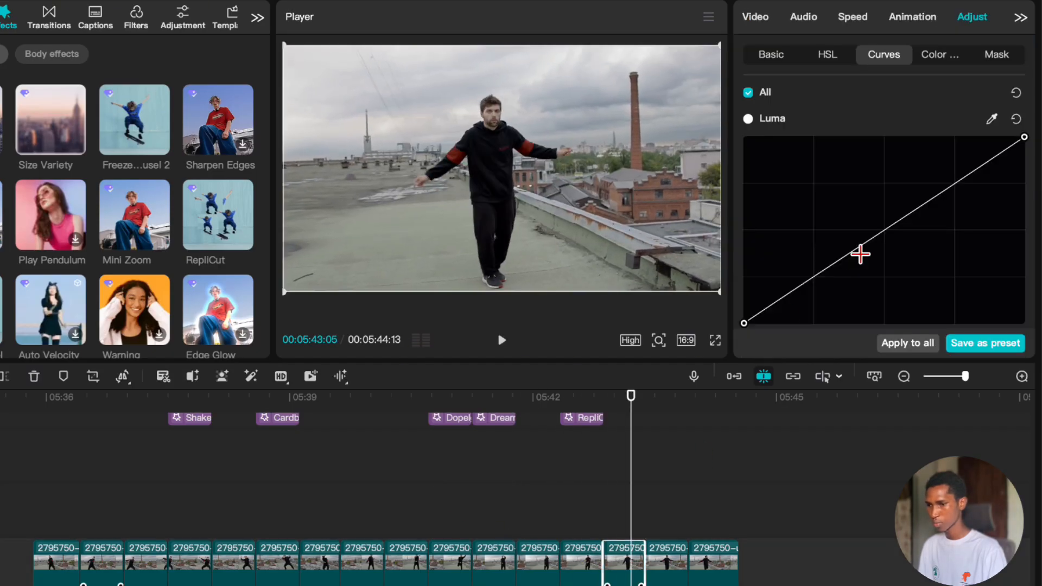
scroll(879, 260, down, 5)
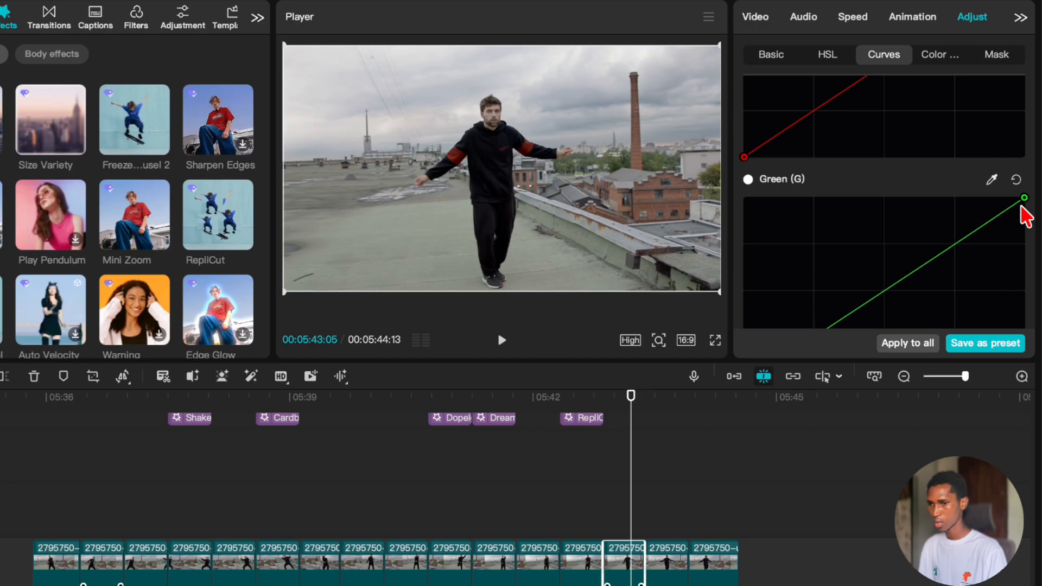
drag(1022, 196, 865, 202)
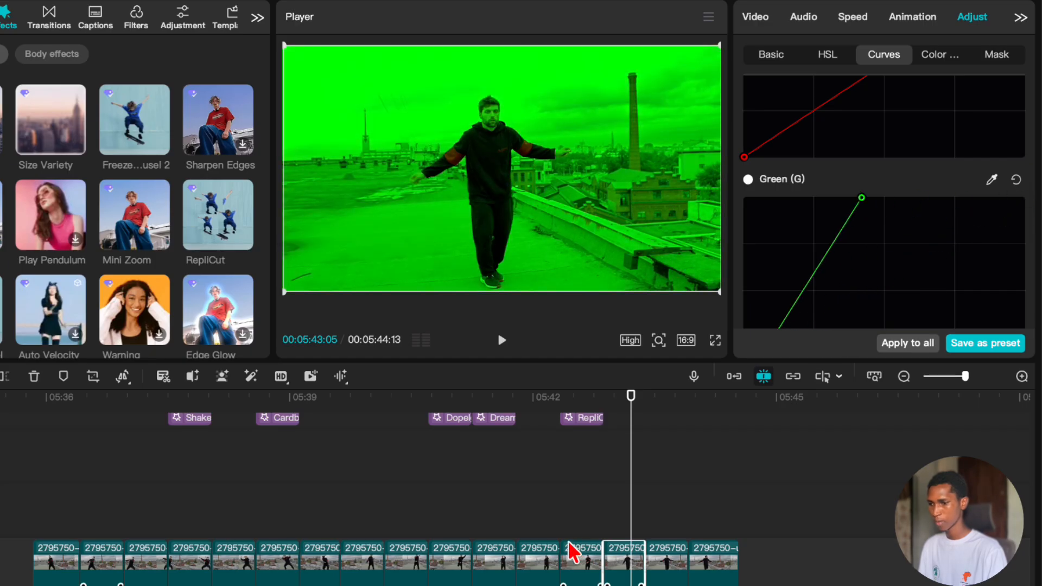
click(553, 519)
key(space)
key(space)
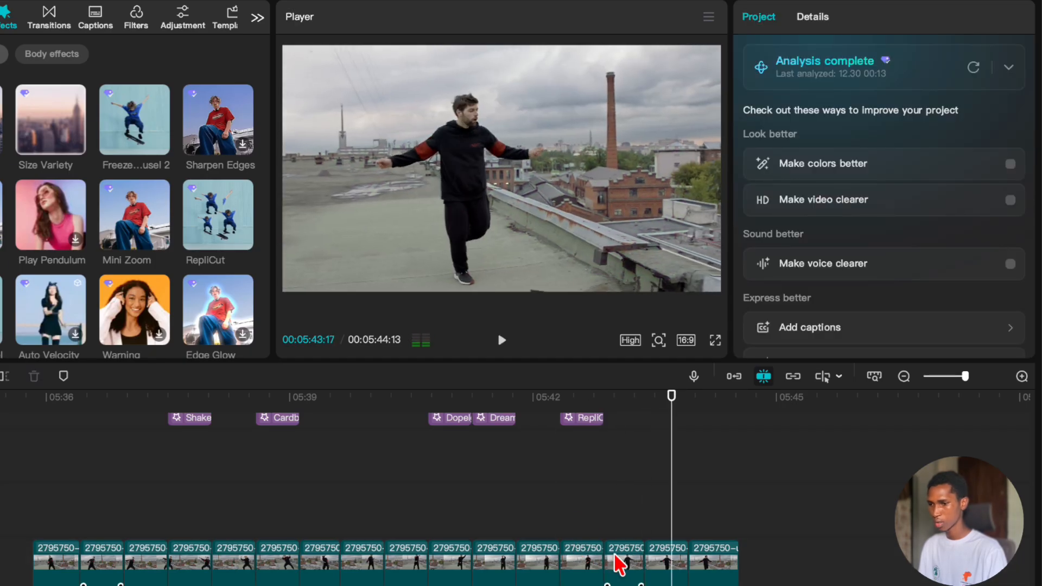
key(space)
key(space)
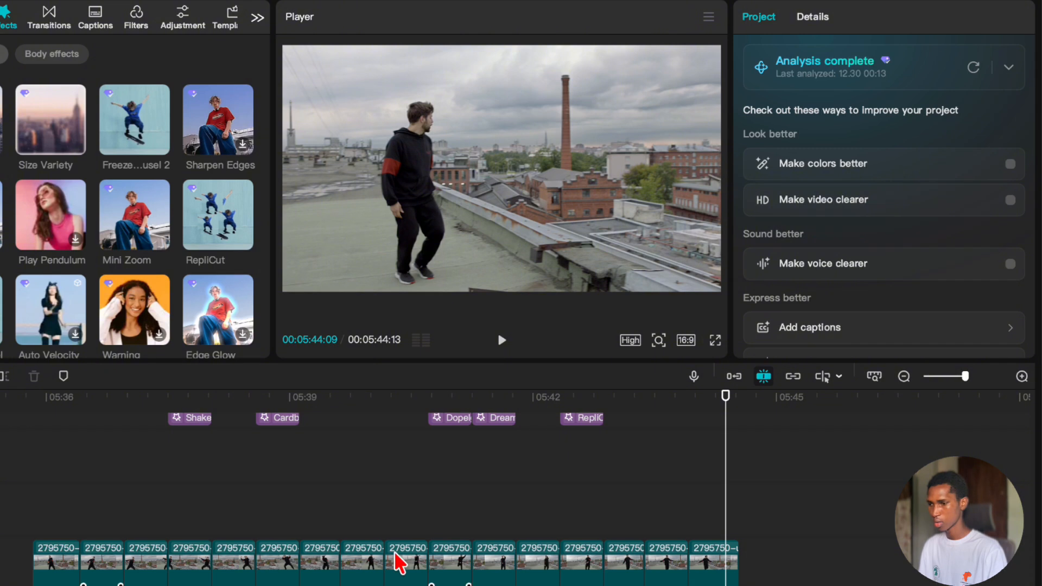
Play the dance sequence from its first segment to review all the cuts, effects and color changes.
click(38, 477)
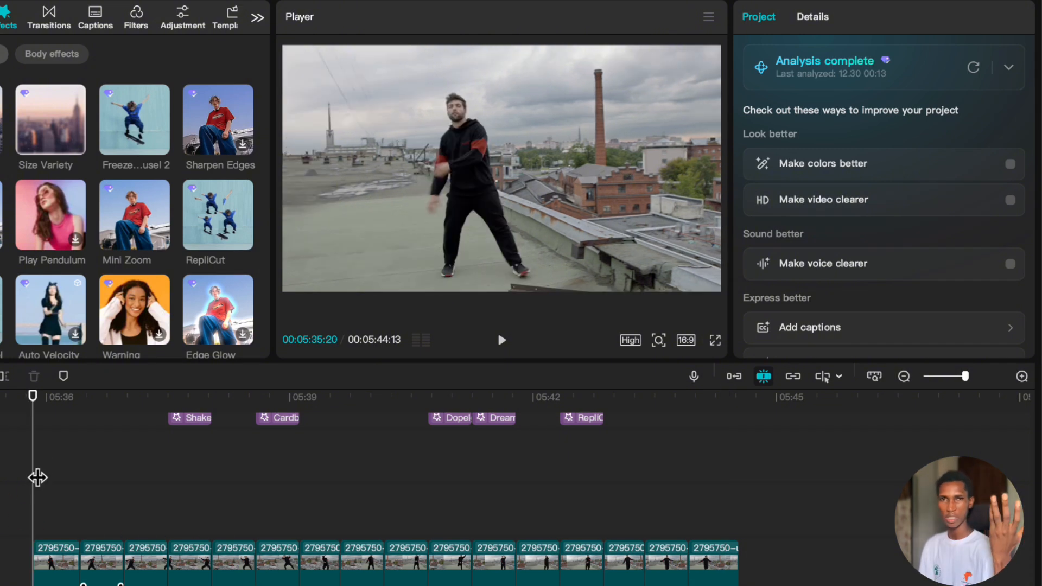
key(space)
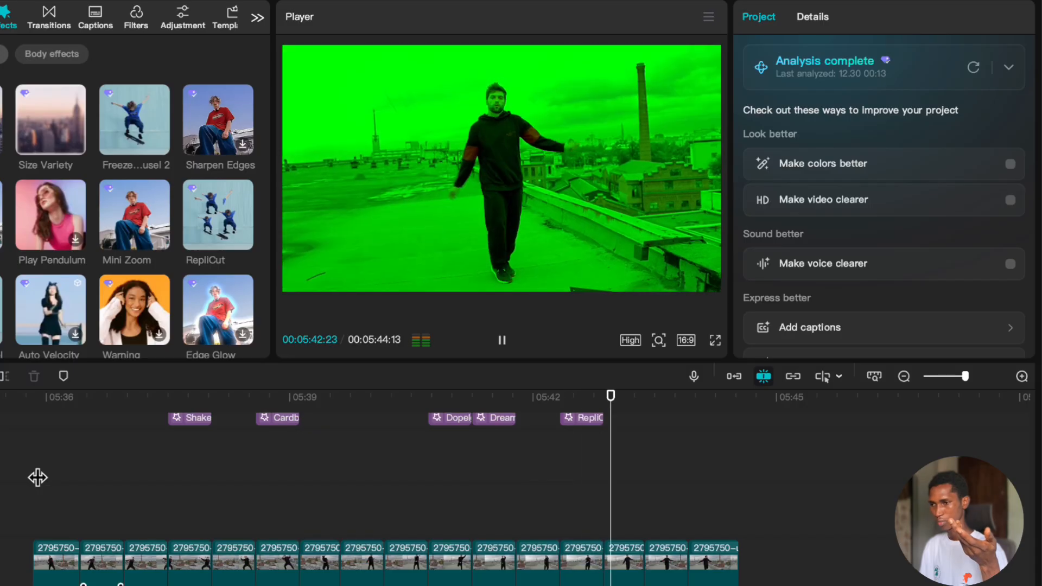
key(space)
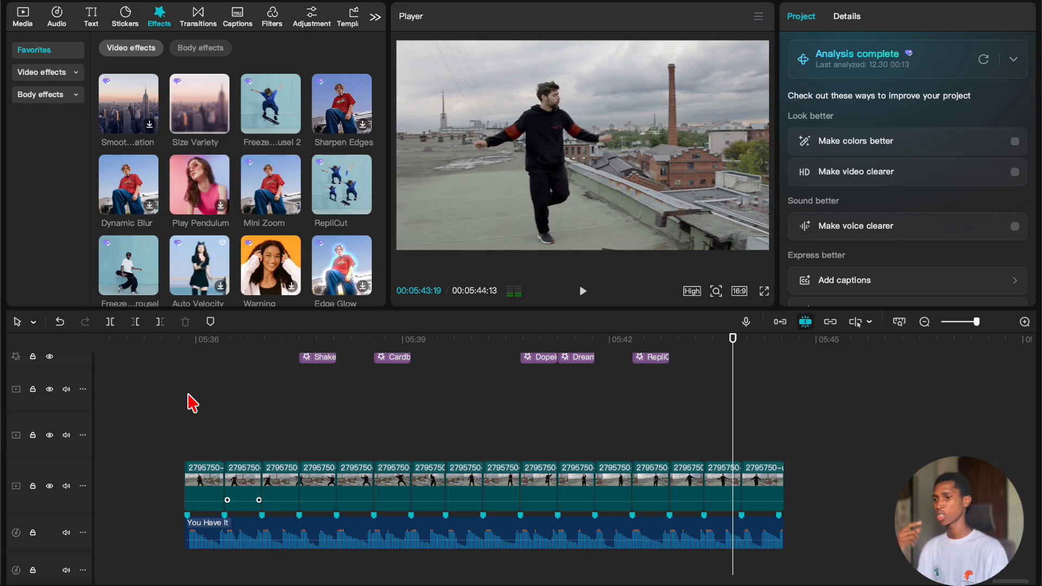
click(898, 322)
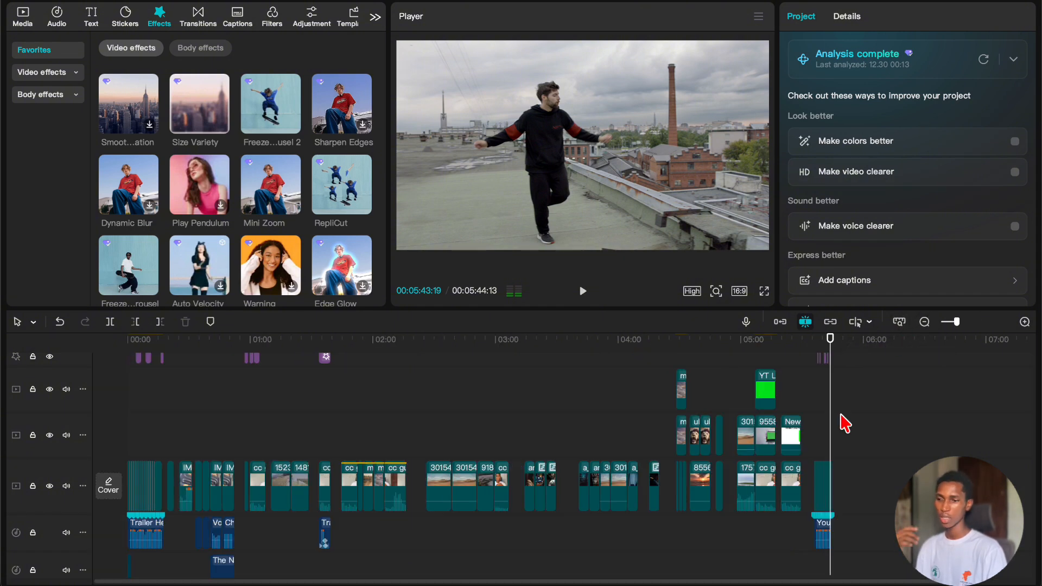